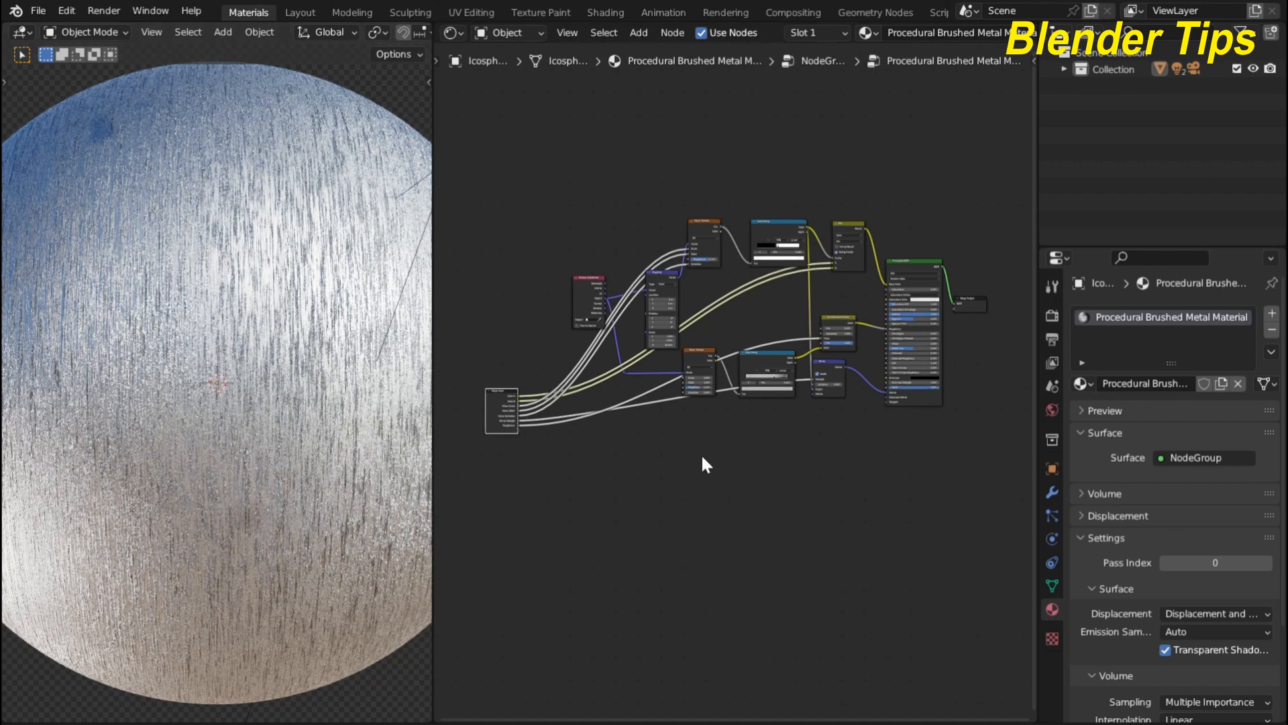
# Step: Leave the brushed metal node group's interior and bring its group node into view in the material's node tree
pyautogui.scroll(1, 702, 457)
pyautogui.scroll(-1, 705, 449)
pyautogui.moveTo(725, 430); pyautogui.dragTo(739, 420, button='middle')
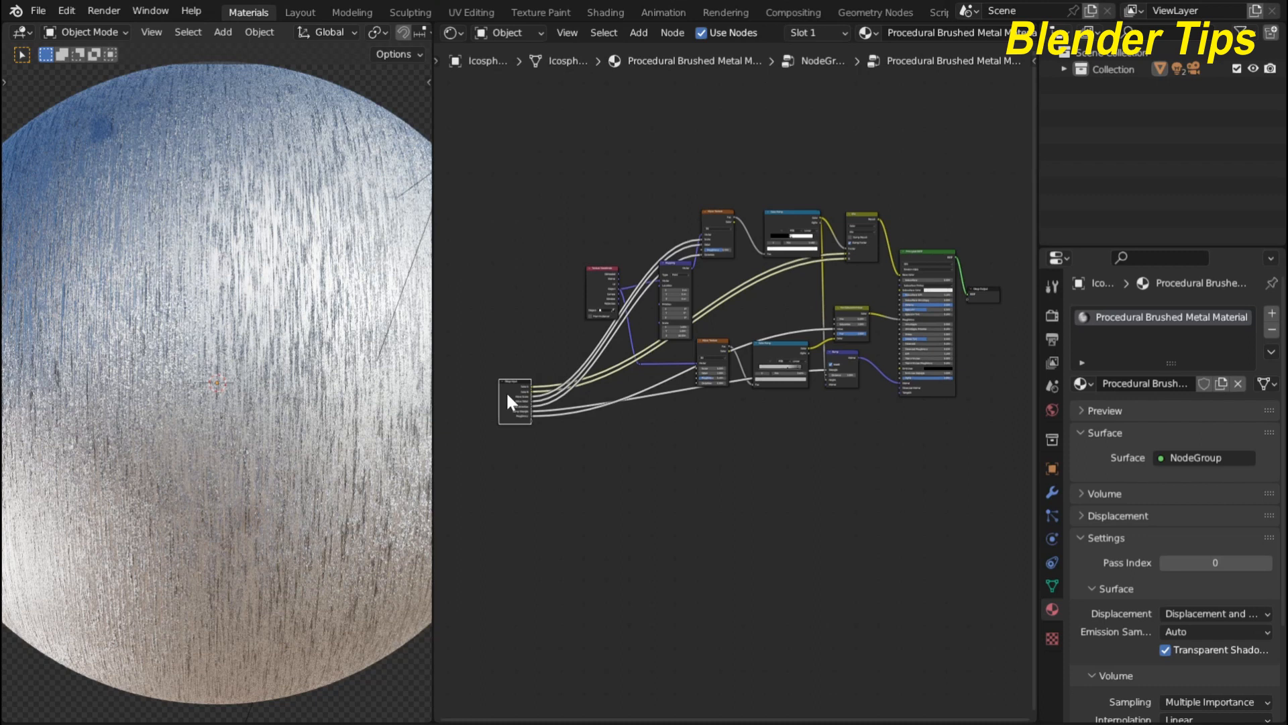
pyautogui.press('Tab')
pyautogui.scroll(5, 585, 380)
pyautogui.scroll(5, 736, 380)
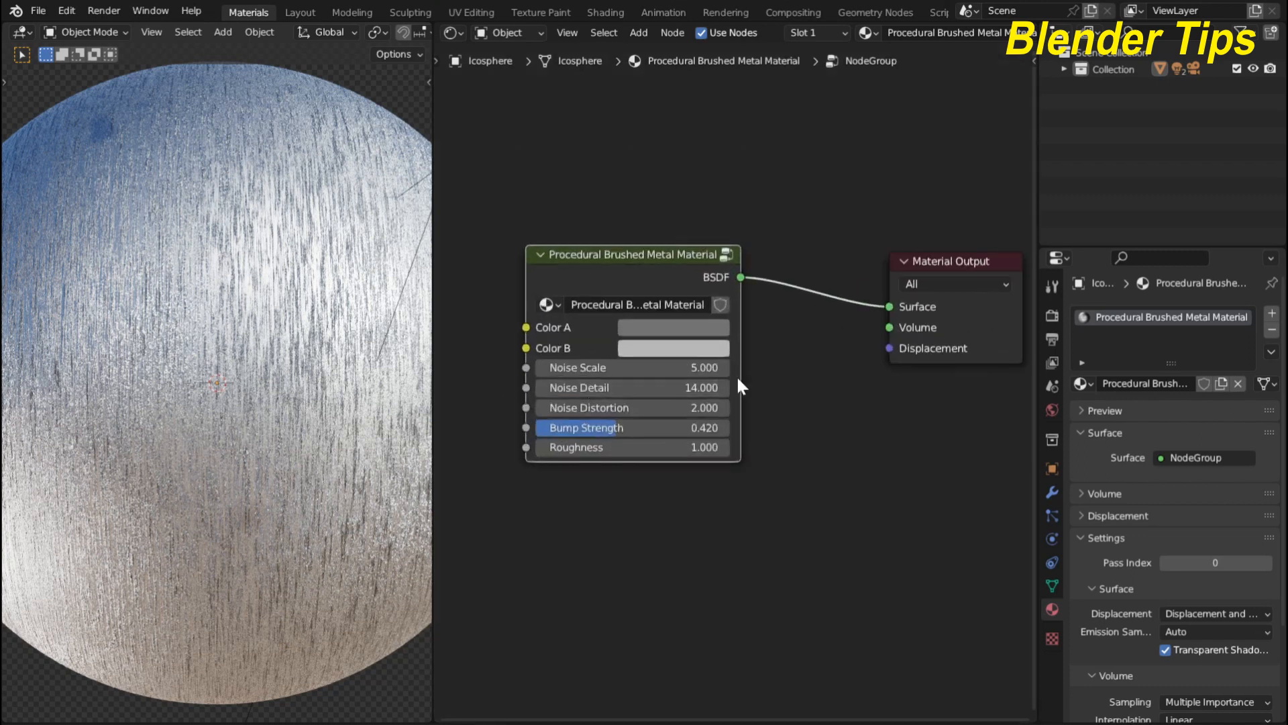
pyautogui.moveTo(778, 377); pyautogui.dragTo(853, 365, button='middle')
pyautogui.scroll(5, 836, 383)
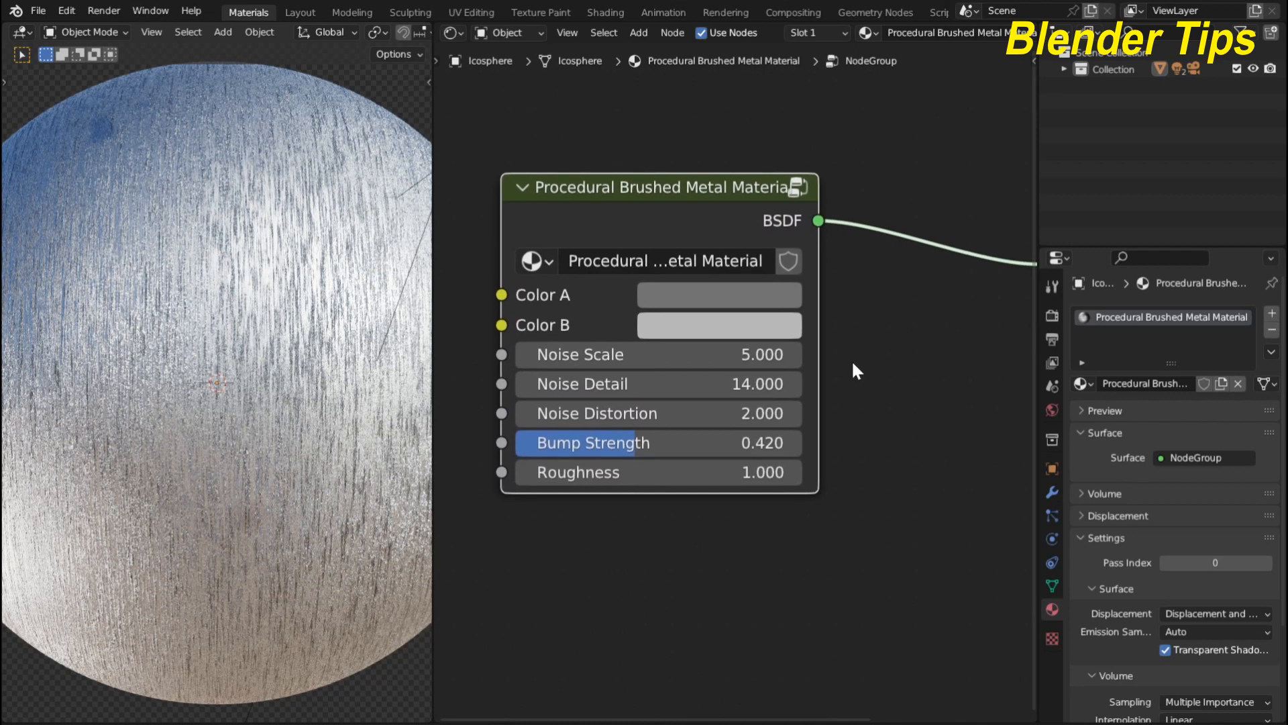
# Step: Try a dark rust-brown Color A and an orange Color B on the brushed metal group node, undoing both colours
pyautogui.click(738, 297)
pyautogui.moveTo(741, 412); pyautogui.dragTo(724, 508)
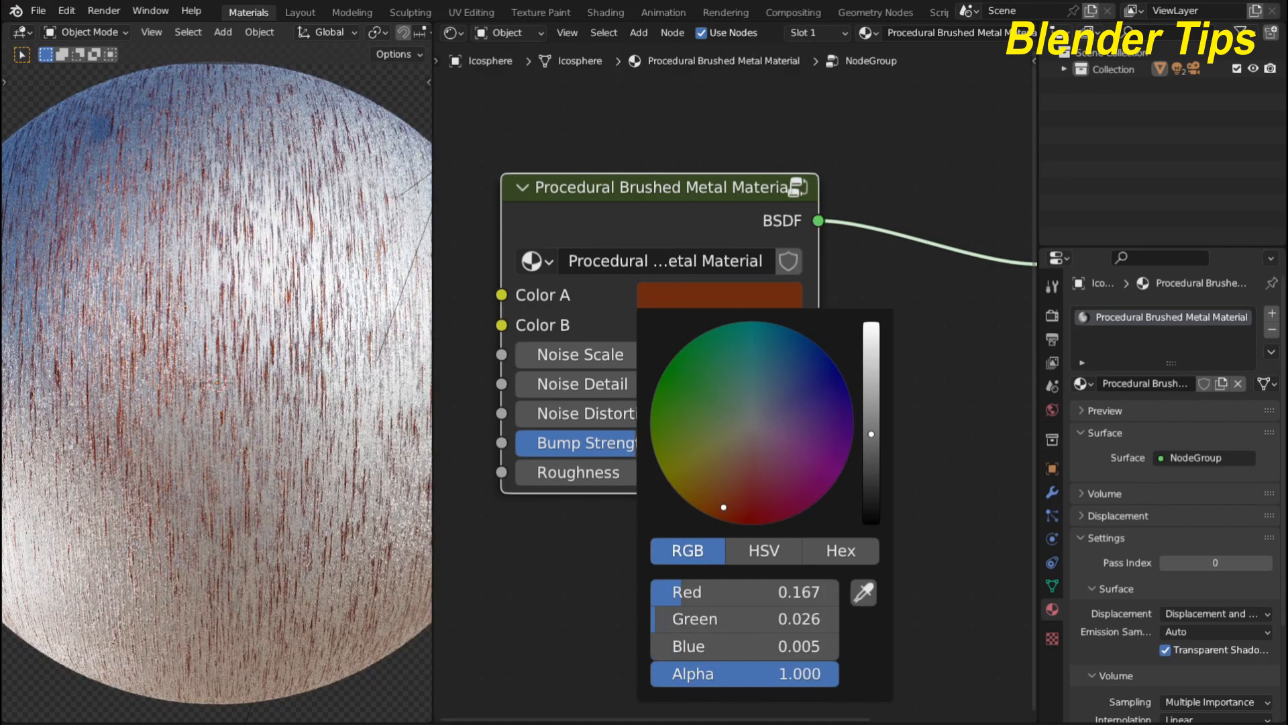
pyautogui.click(763, 315)
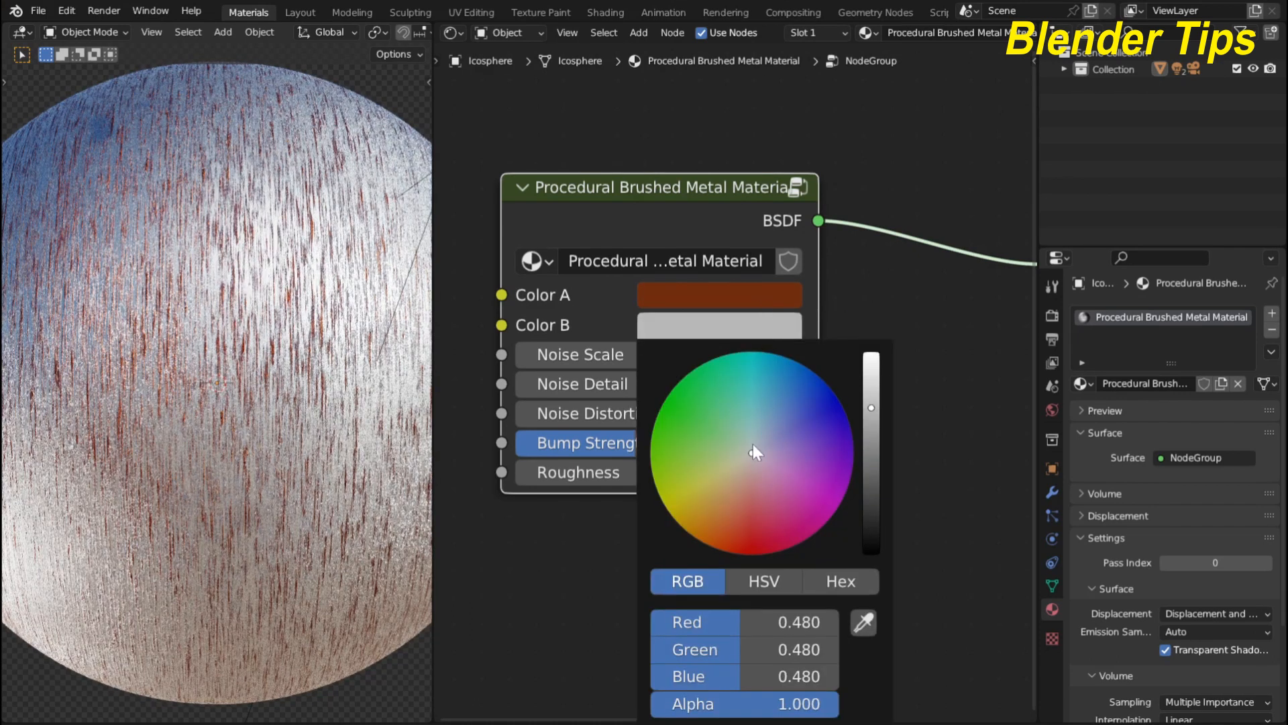
pyautogui.moveTo(753, 444); pyautogui.dragTo(726, 535)
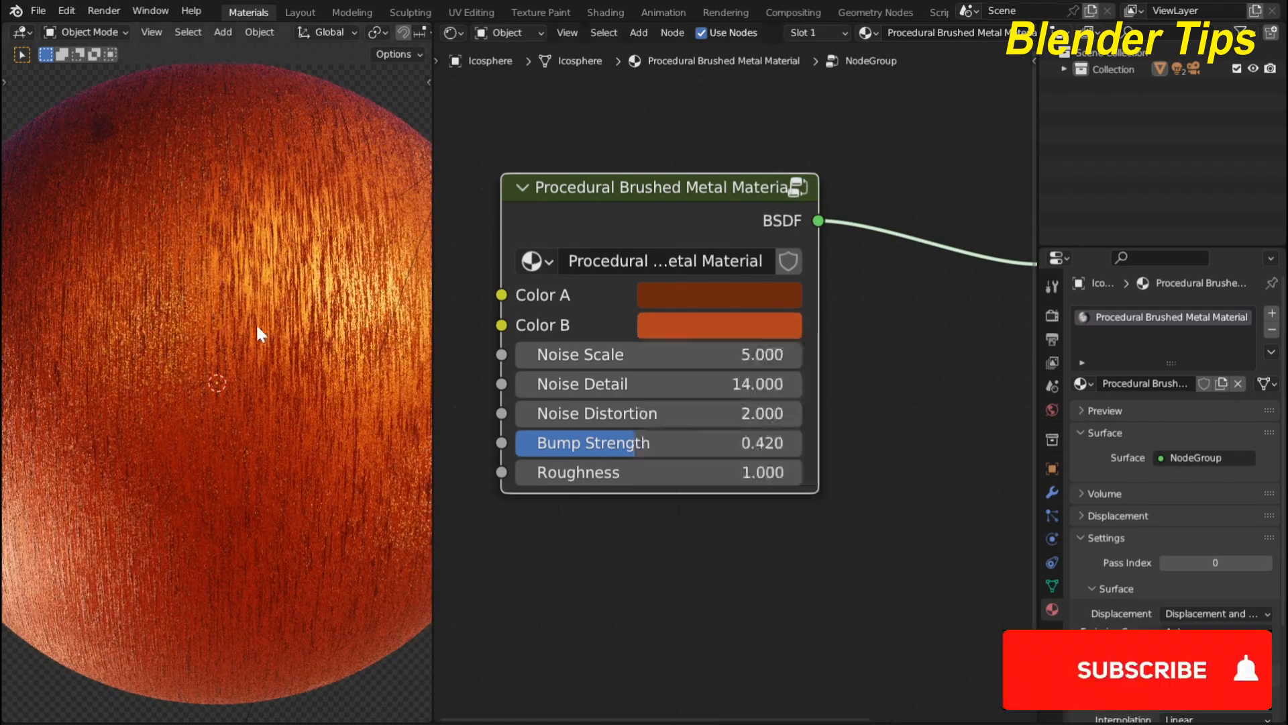
pyautogui.scroll(1, 430, 279)
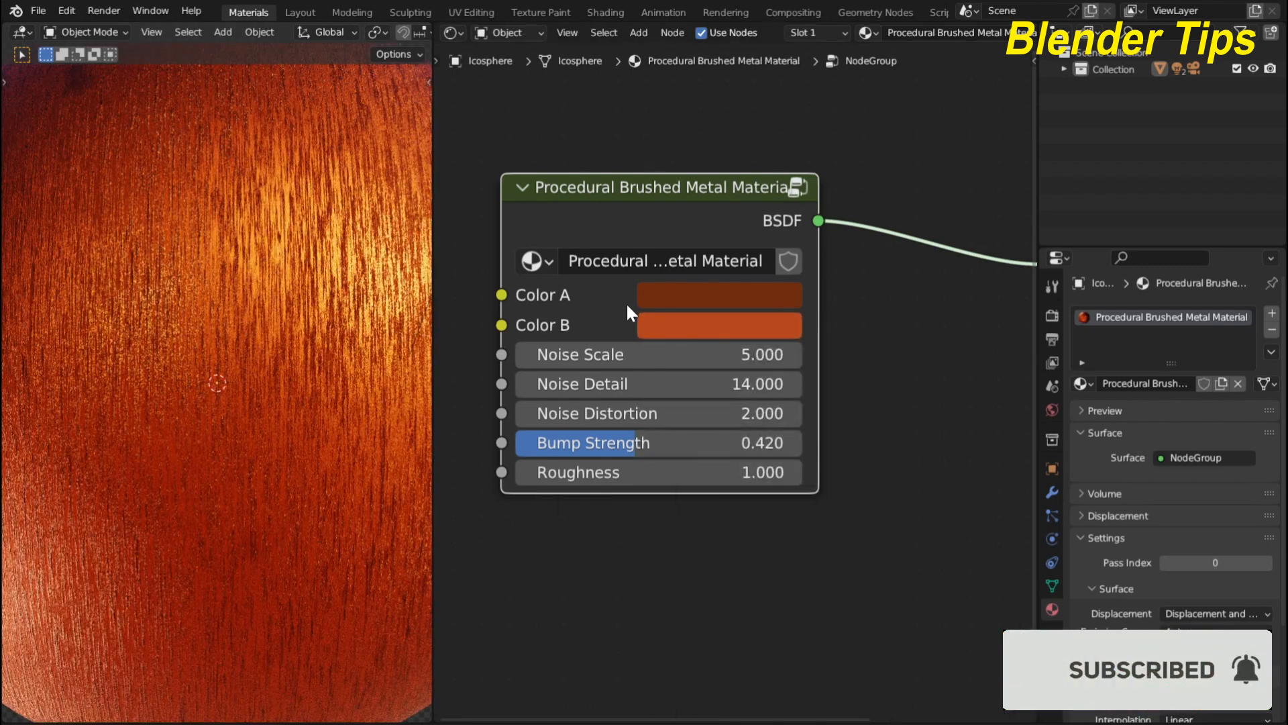
pyautogui.hotkey('ctrl', 'z')
pyautogui.hotkey('ctrl', 'z')
# Step: Try a Noise Scale of 9.4 and a Noise Distortion of 5.7 on the group node, undoing each change
pyautogui.moveTo(753, 517); pyautogui.dragTo(777, 490, button='middle')
pyautogui.scroll(1, 722, 461)
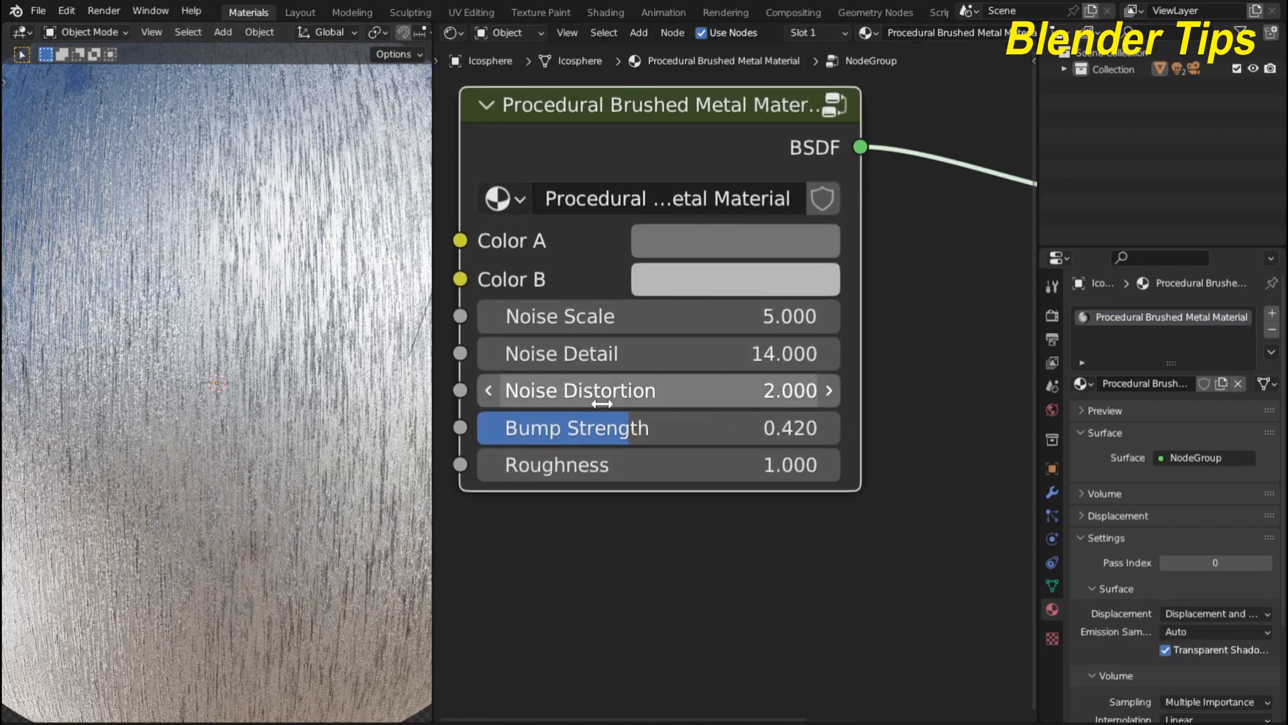
pyautogui.scroll(-1, 629, 505)
pyautogui.moveTo(610, 324); pyautogui.dragTo(658, 323)
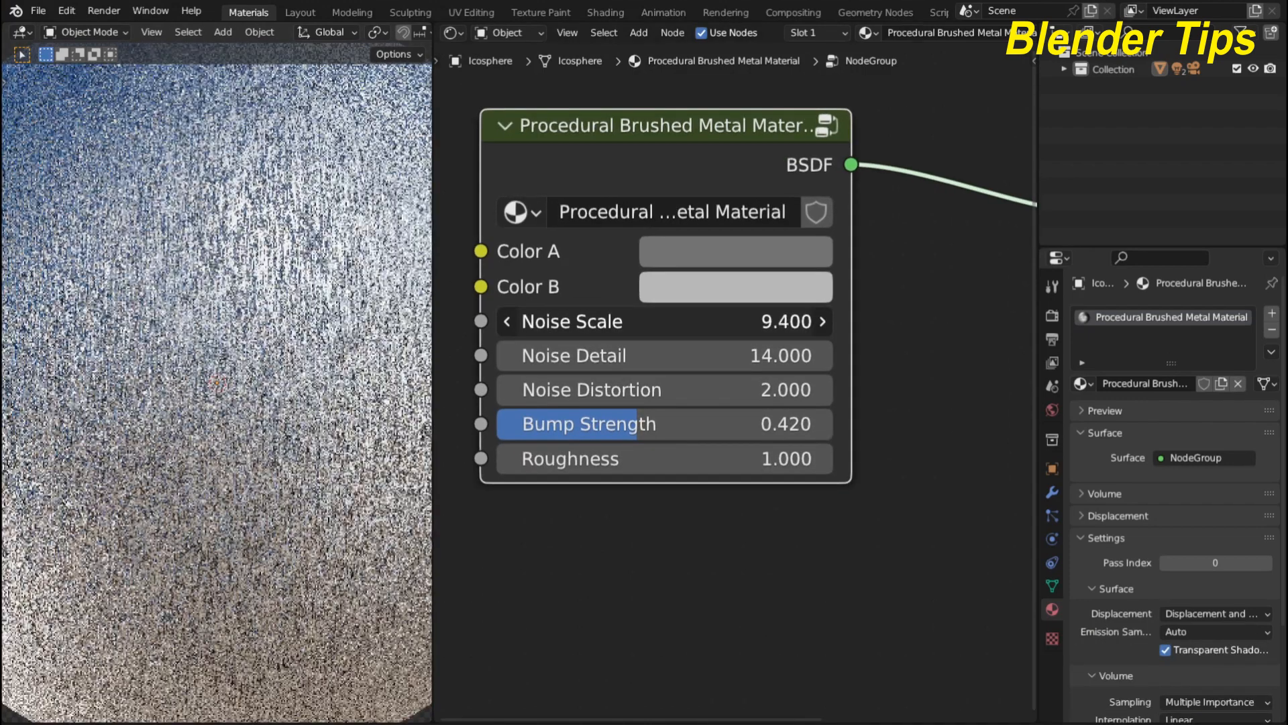
pyautogui.hotkey('ctrl', 'z')
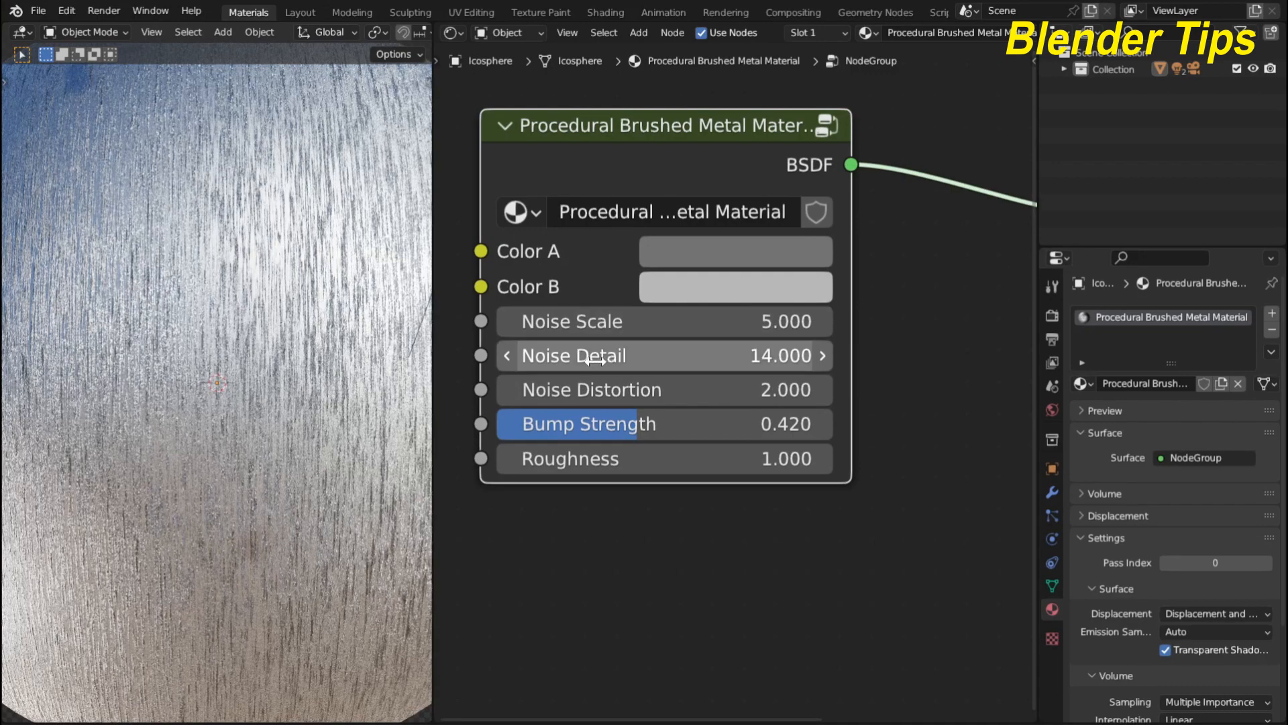
pyautogui.moveTo(630, 389); pyautogui.dragTo(670, 389)
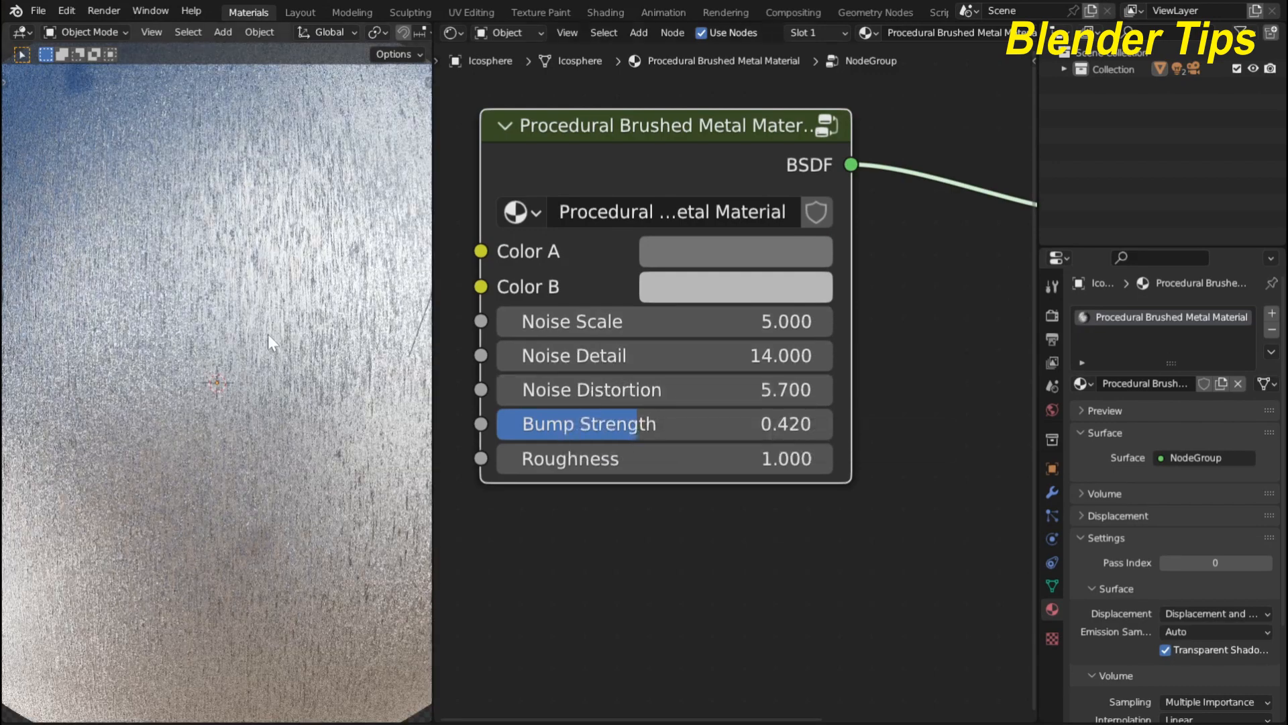
pyautogui.hotkey('ctrl', 'z')
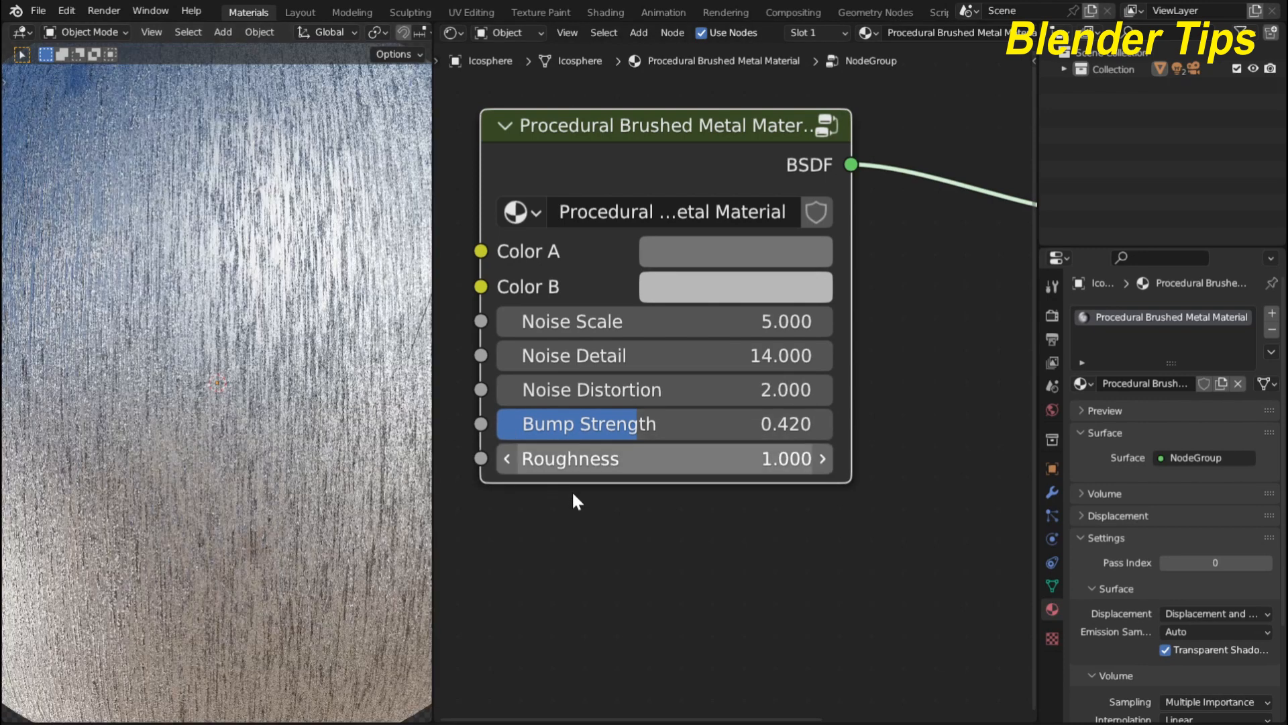
# Step: Try a Bump Strength of 0.605 and a Roughness of 0.1 on the group node, undoing each change
pyautogui.scroll(1, 581, 488)
pyautogui.moveTo(584, 441); pyautogui.dragTo(694, 430)
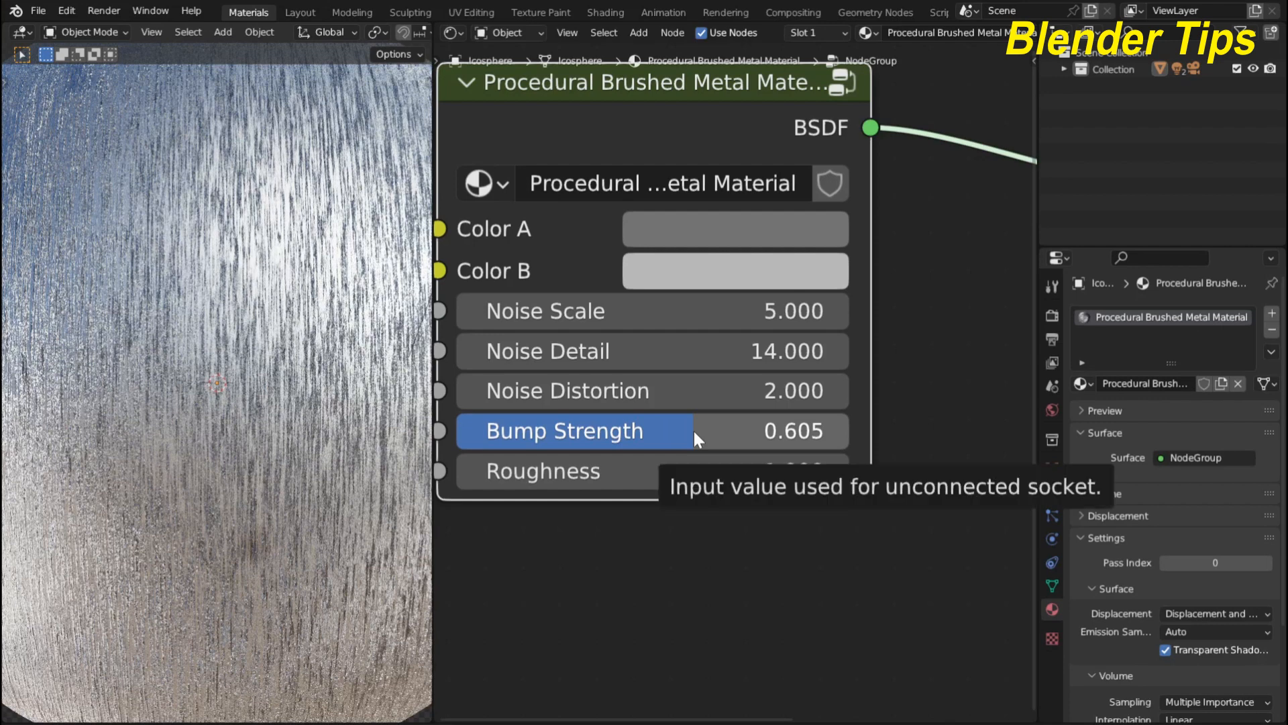
pyautogui.hotkey('ctrl', 'z')
pyautogui.scroll(-2, 734, 477)
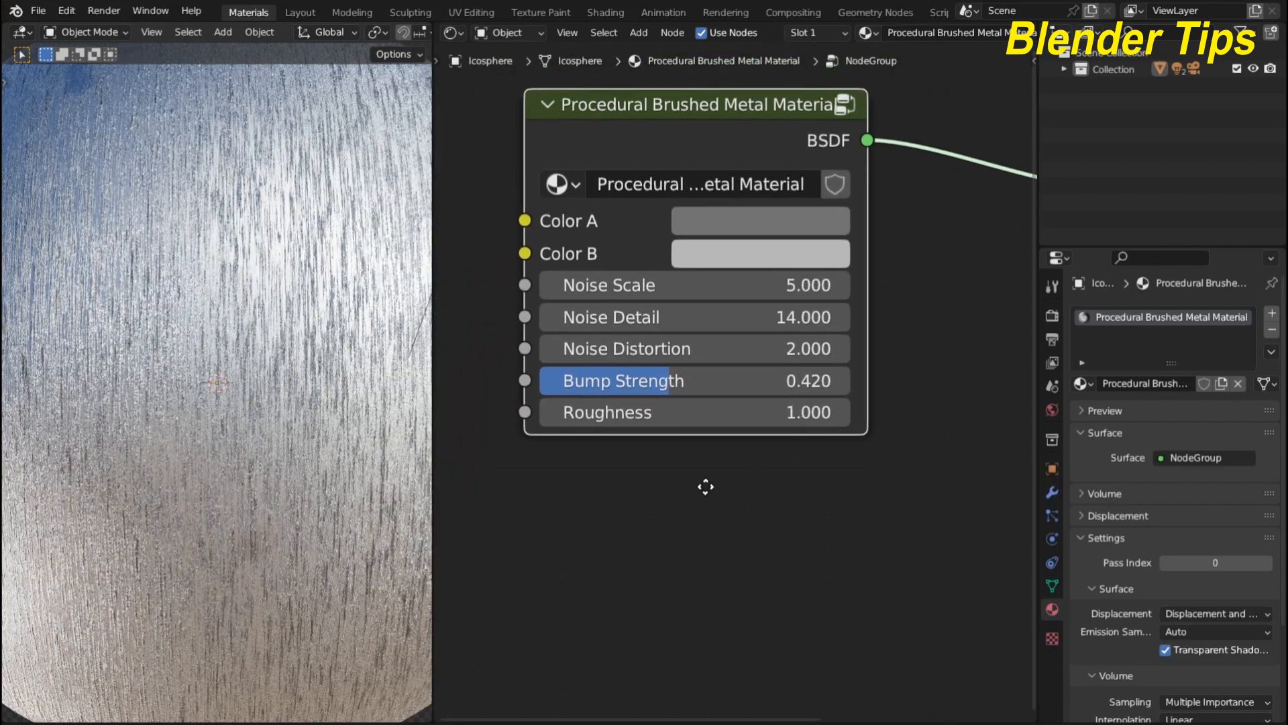
pyautogui.moveTo(584, 425); pyautogui.dragTo(540, 413)
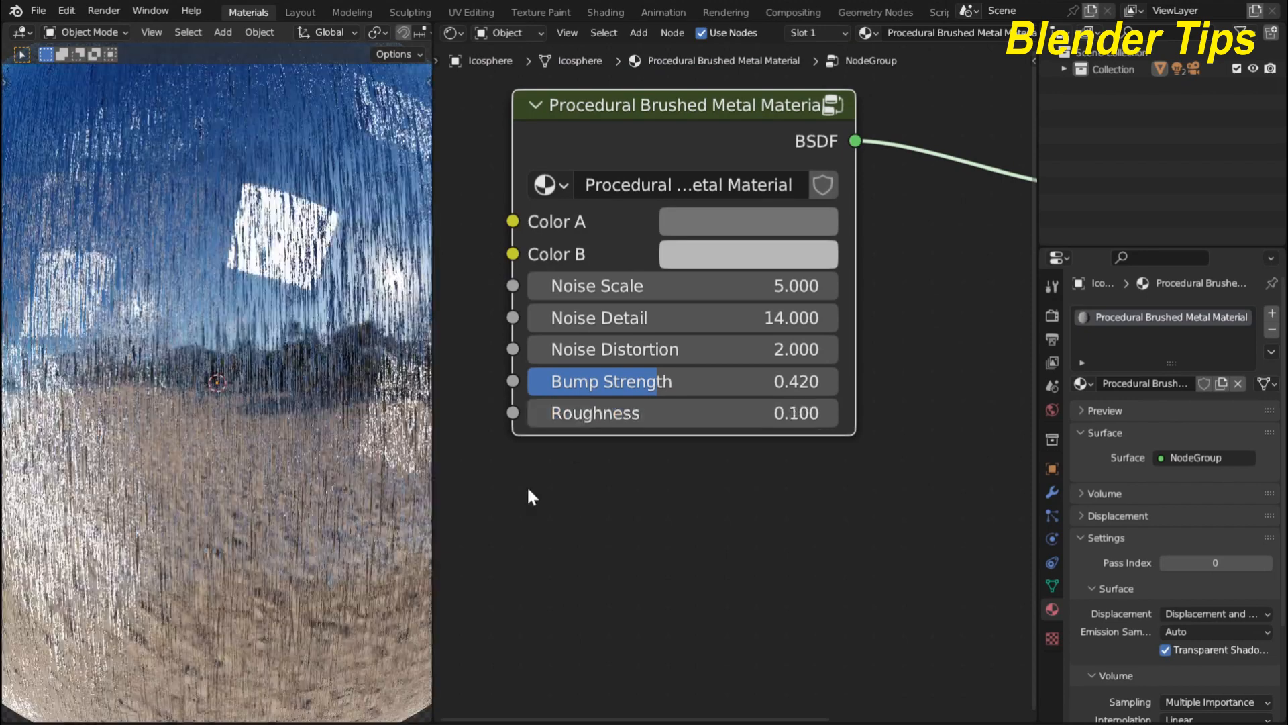
pyautogui.hotkey('ctrl', 'z')
pyautogui.scroll(-3, 607, 465)
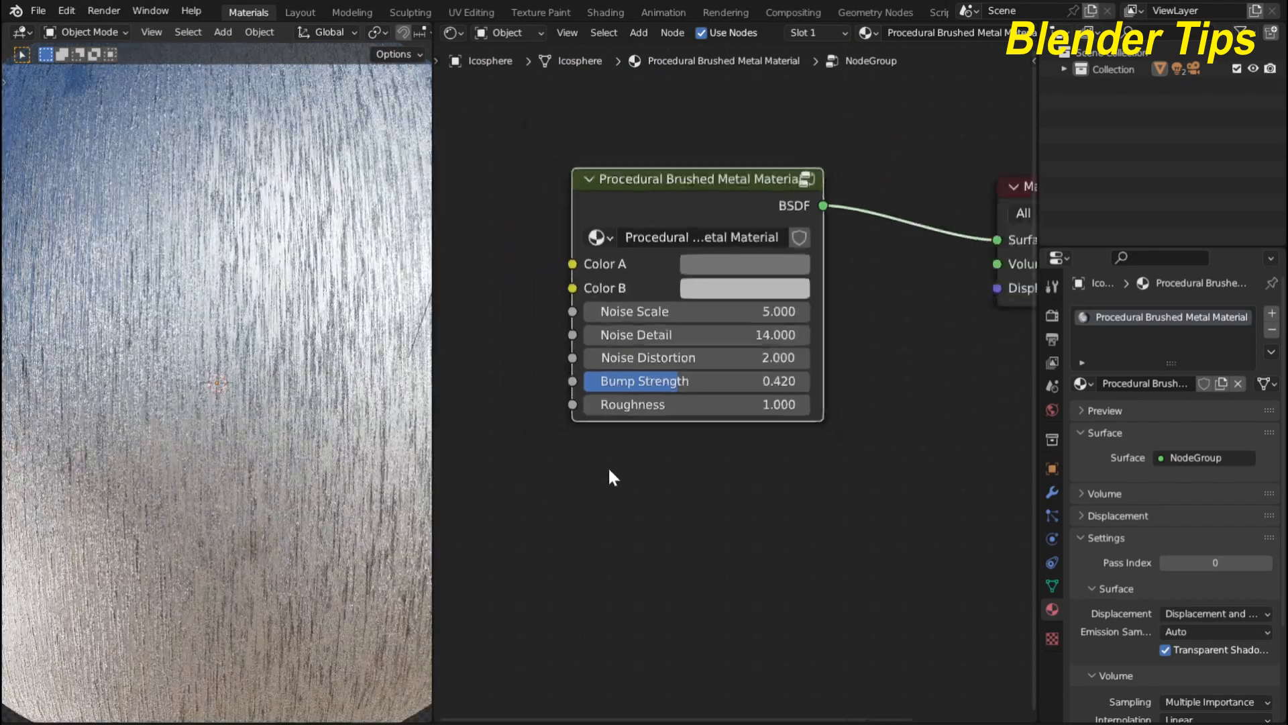
pyautogui.scroll(-3, 271, 289)
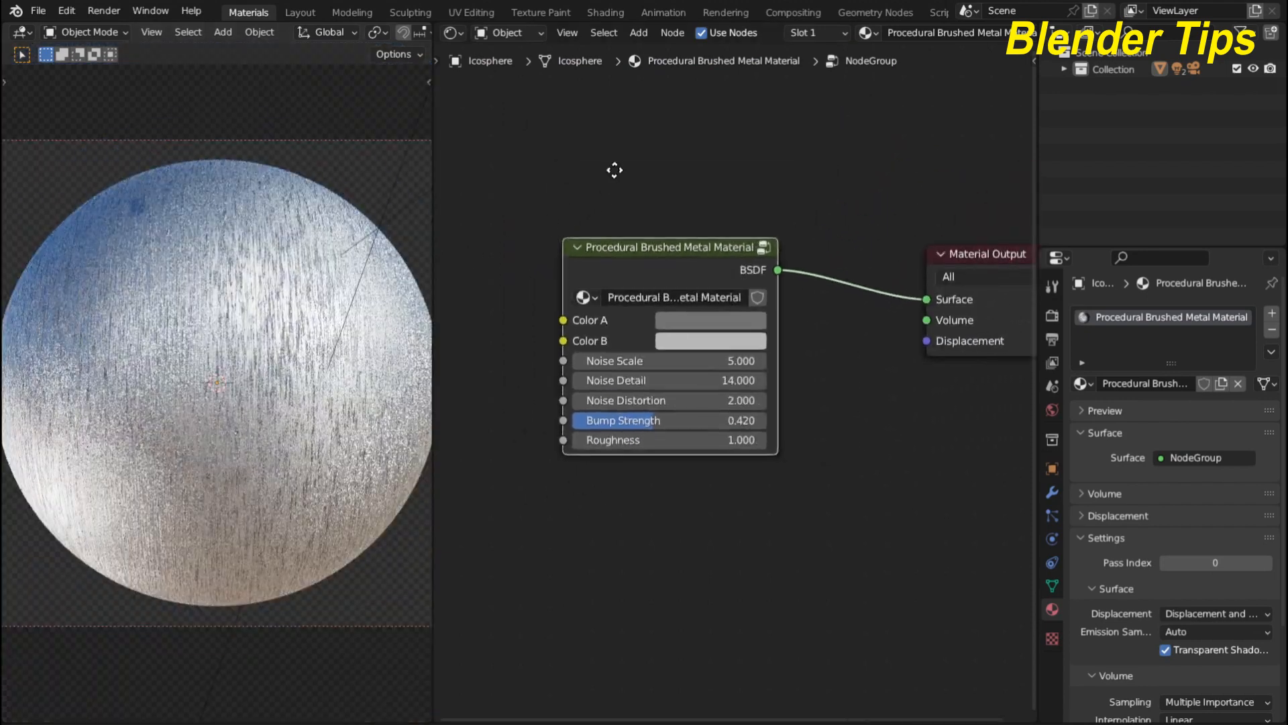
# Step: Inspect the icosphere's mesh density in Edit Mode and return to Object Mode
pyautogui.scroll(2, 603, 177)
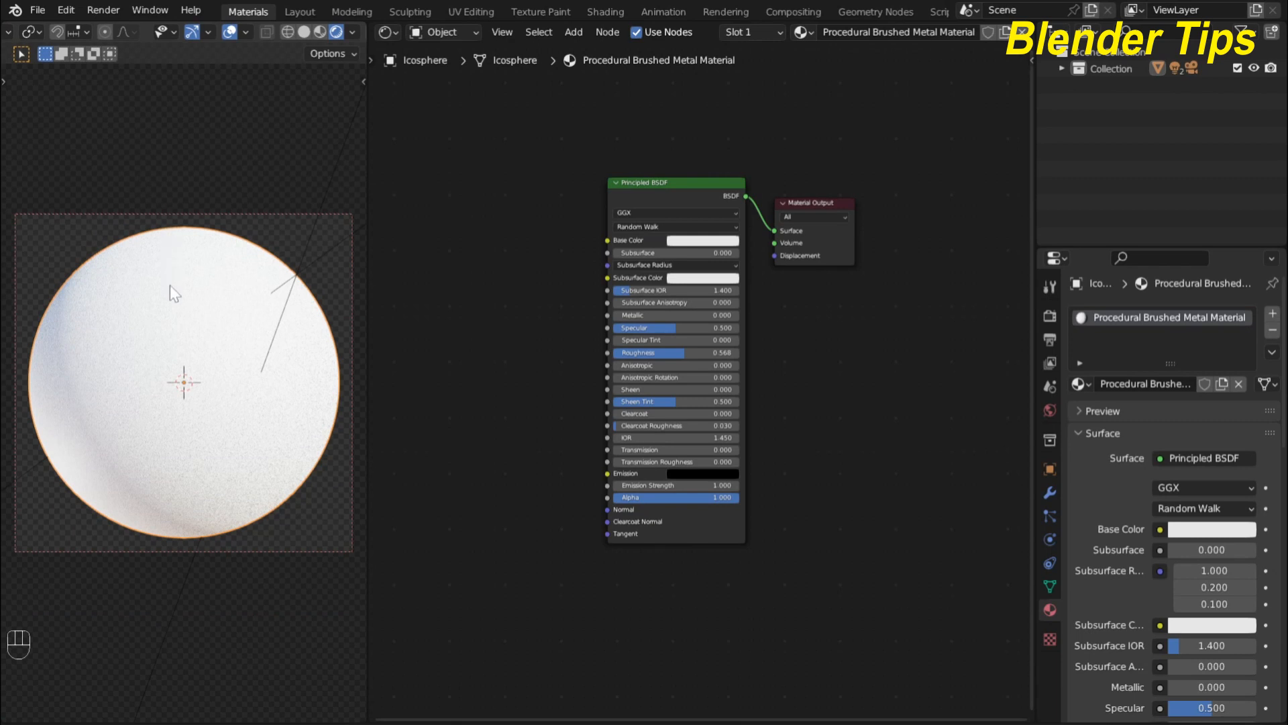
pyautogui.press('Tab')
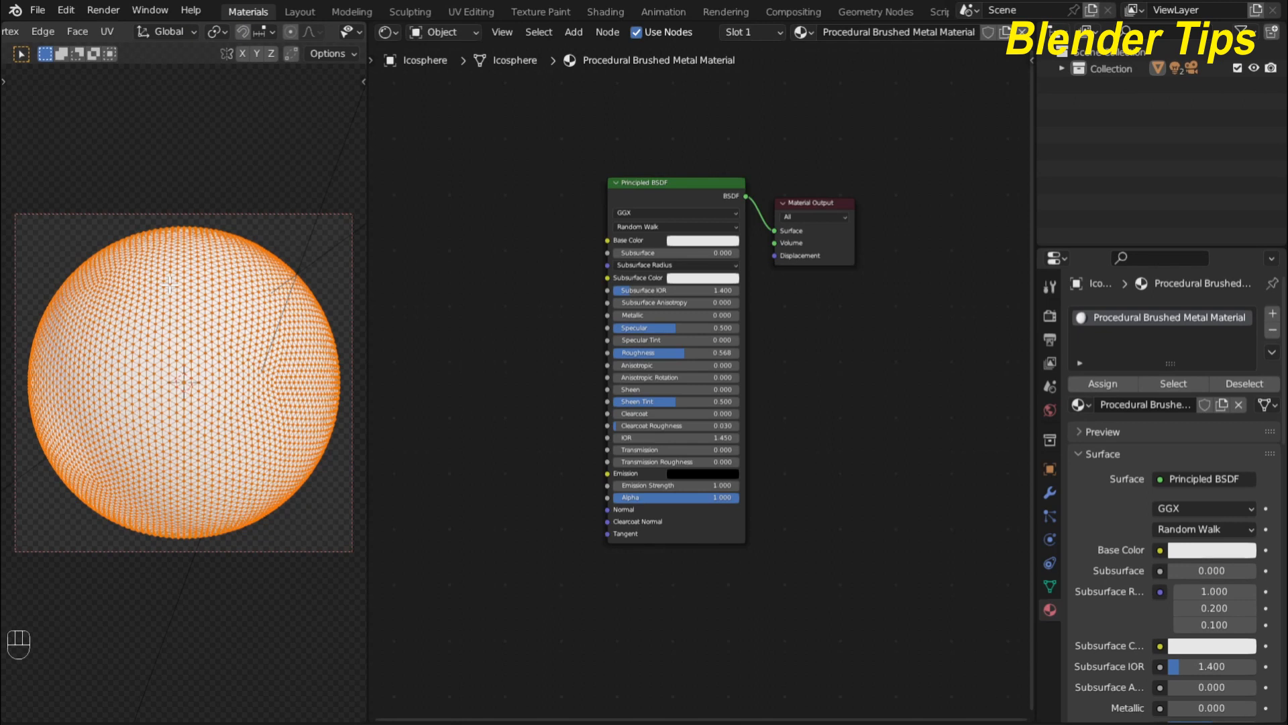
pyautogui.press('Tab')
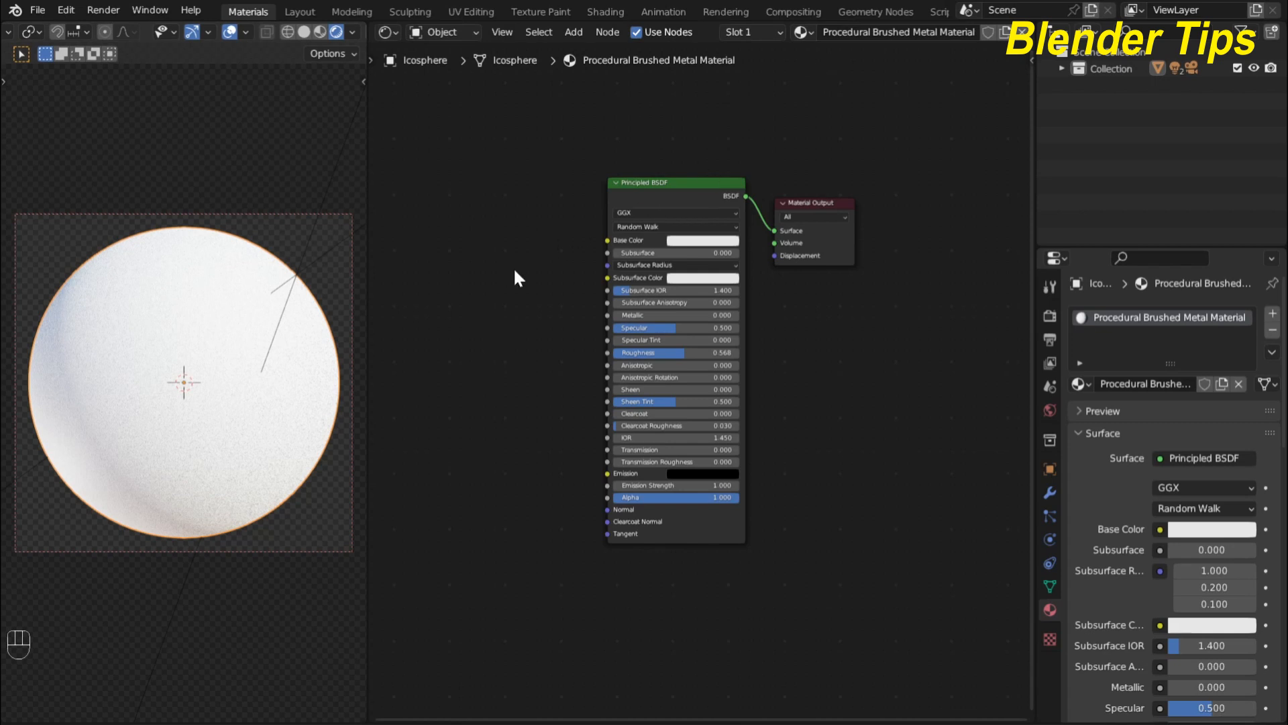
# Step: Add a Noise Texture node and place it to the left of the Principled BSDF node
pyautogui.moveTo(515, 271); pyautogui.dragTo(559, 277, button='middle')
pyautogui.scroll(1, 557, 280)
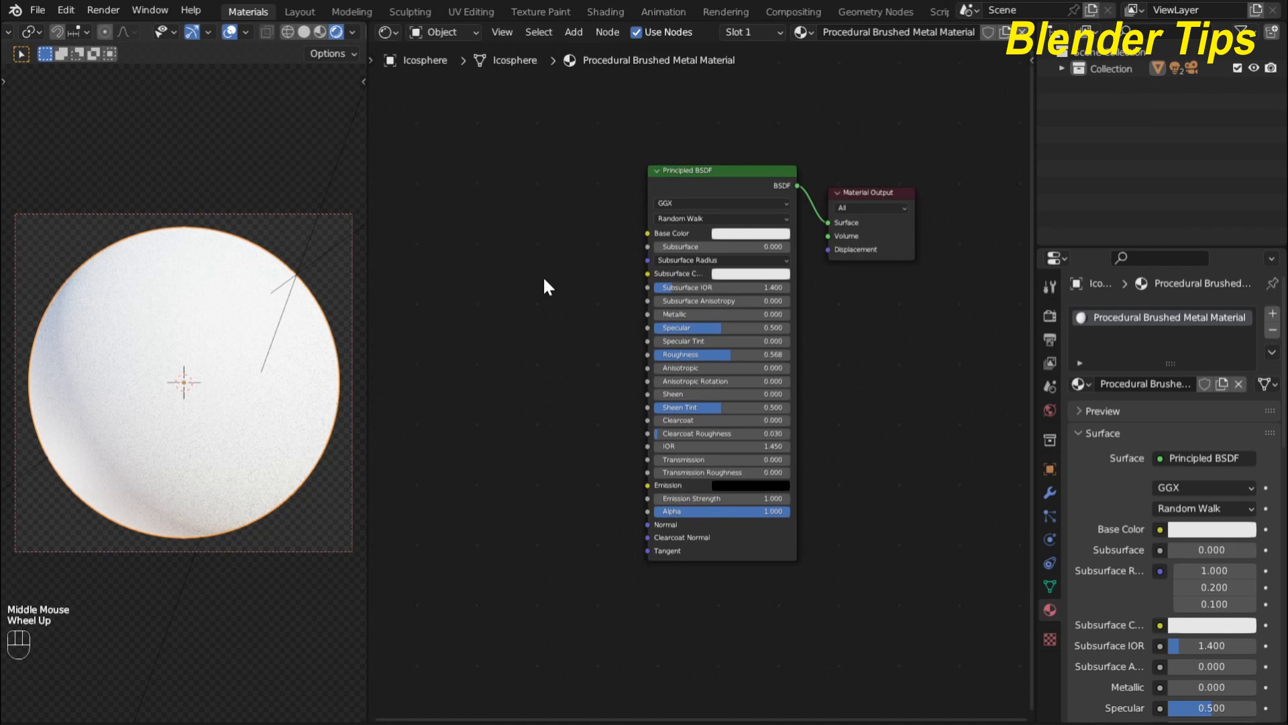
pyautogui.scroll(-1, 544, 280)
pyautogui.hotkey('shift', 'a')
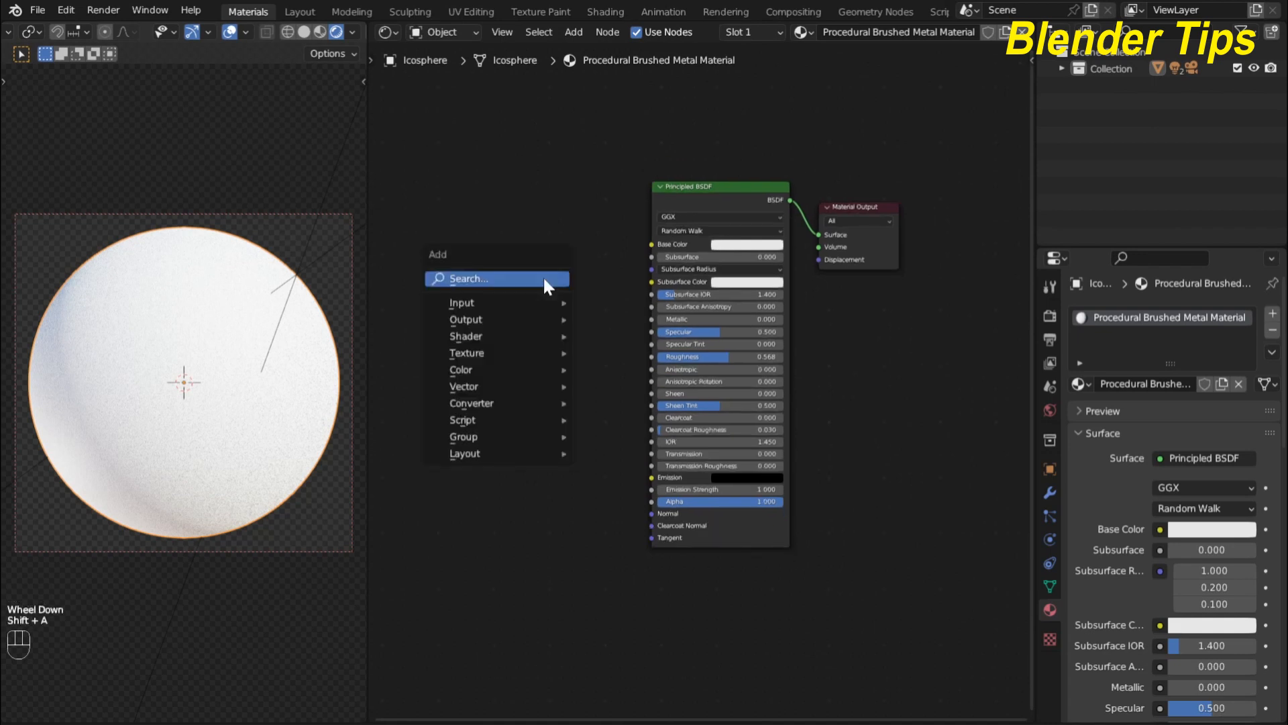
pyautogui.click(544, 278)
pyautogui.write('no')
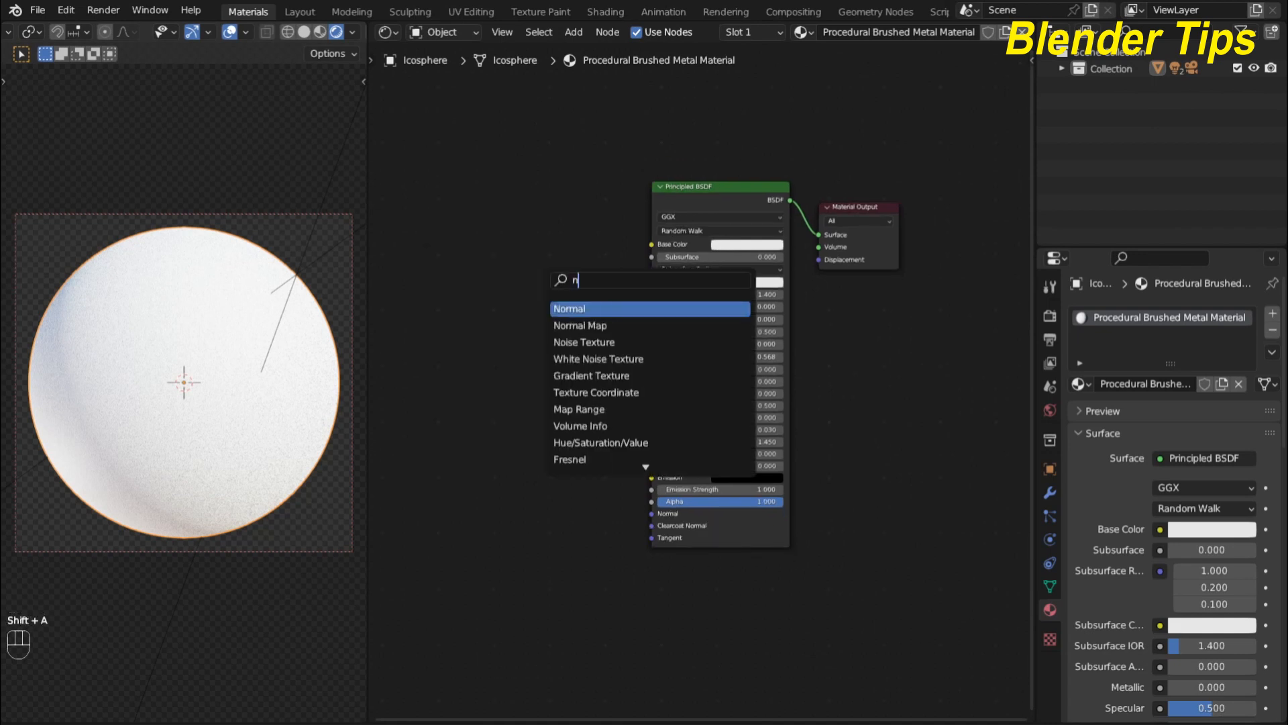
pyautogui.press('Down')
pyautogui.press('Down')
pyautogui.press('Return')
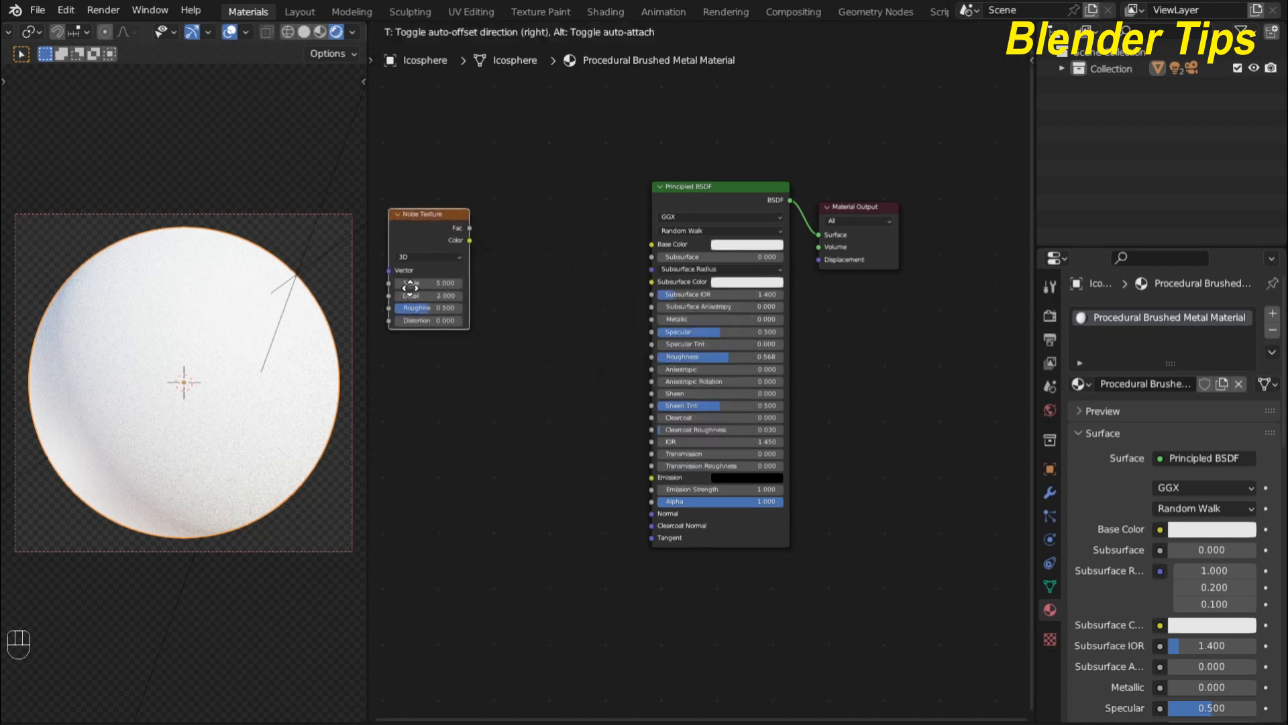
pyautogui.click(412, 290)
pyautogui.scroll(-2, 473, 340)
pyautogui.moveTo(473, 339); pyautogui.dragTo(560, 377, button='middle')
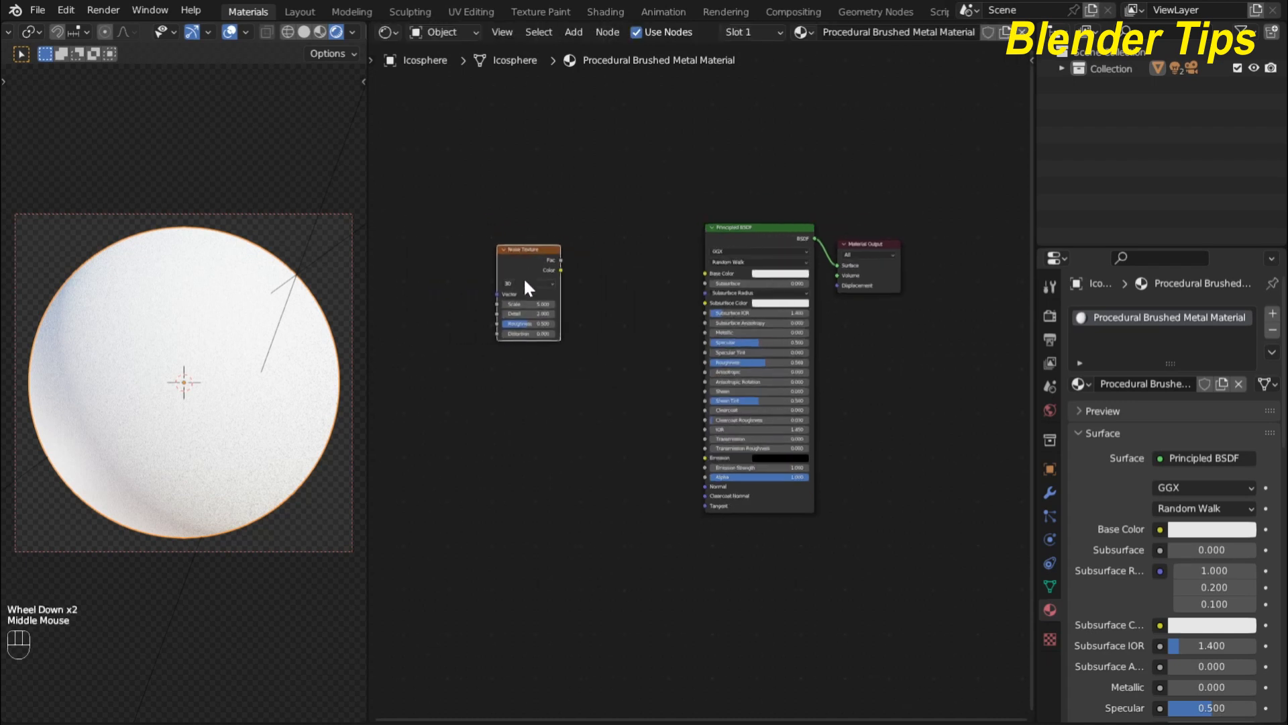
# Step: Add Texture Coordinate and Mapping nodes to the Noise Texture and connect the Object output to the Mapping node's Vector input
pyautogui.scroll(2, 522, 274)
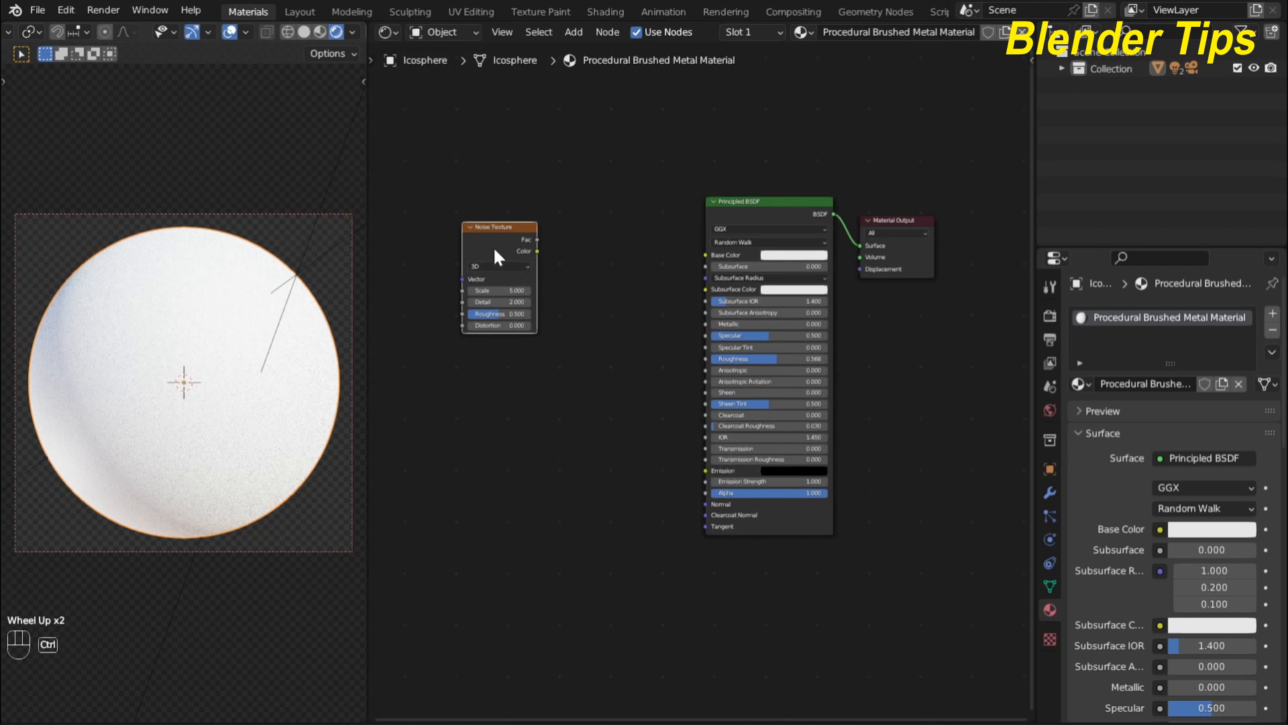
pyautogui.hotkey('ctrl', 't')
pyautogui.scroll(-2, 546, 409)
pyautogui.moveTo(548, 420); pyautogui.dragTo(612, 423, button='middle')
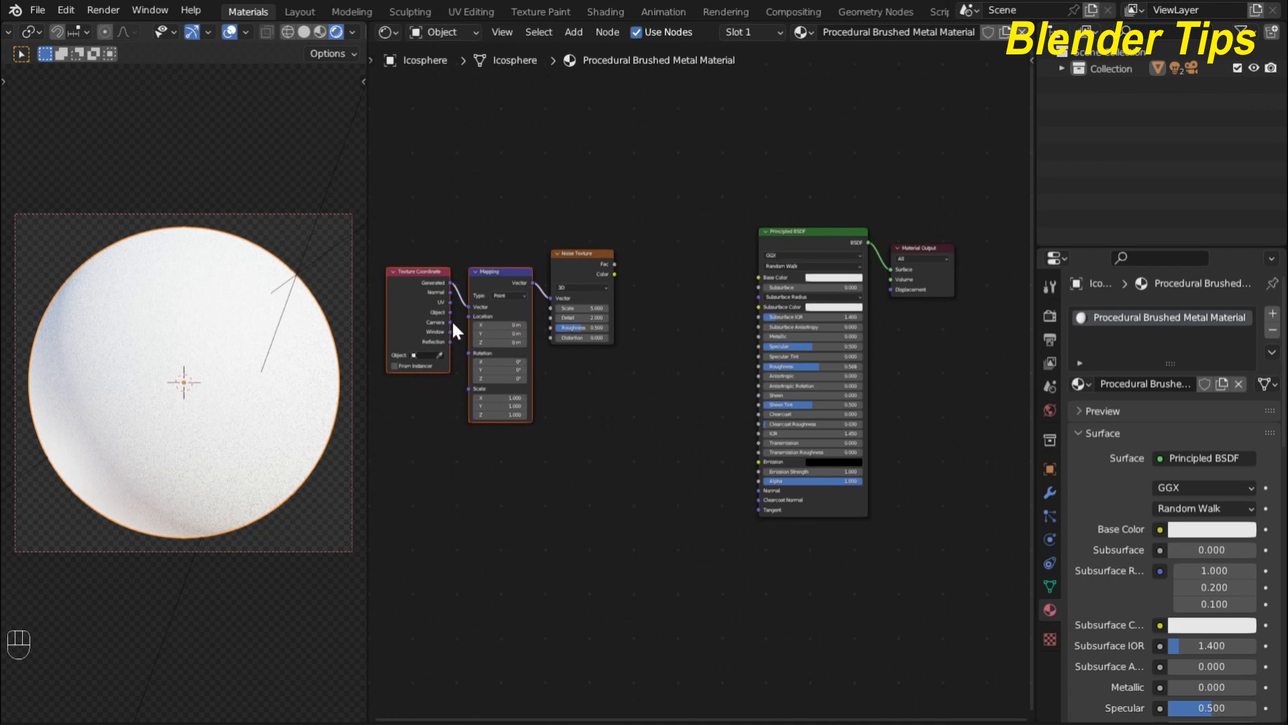
pyautogui.moveTo(450, 311); pyautogui.dragTo(467, 308)
# Step: Check in the preferences that the Node Wrangler add-on is enabled and close the preferences
pyautogui.click(73, 8)
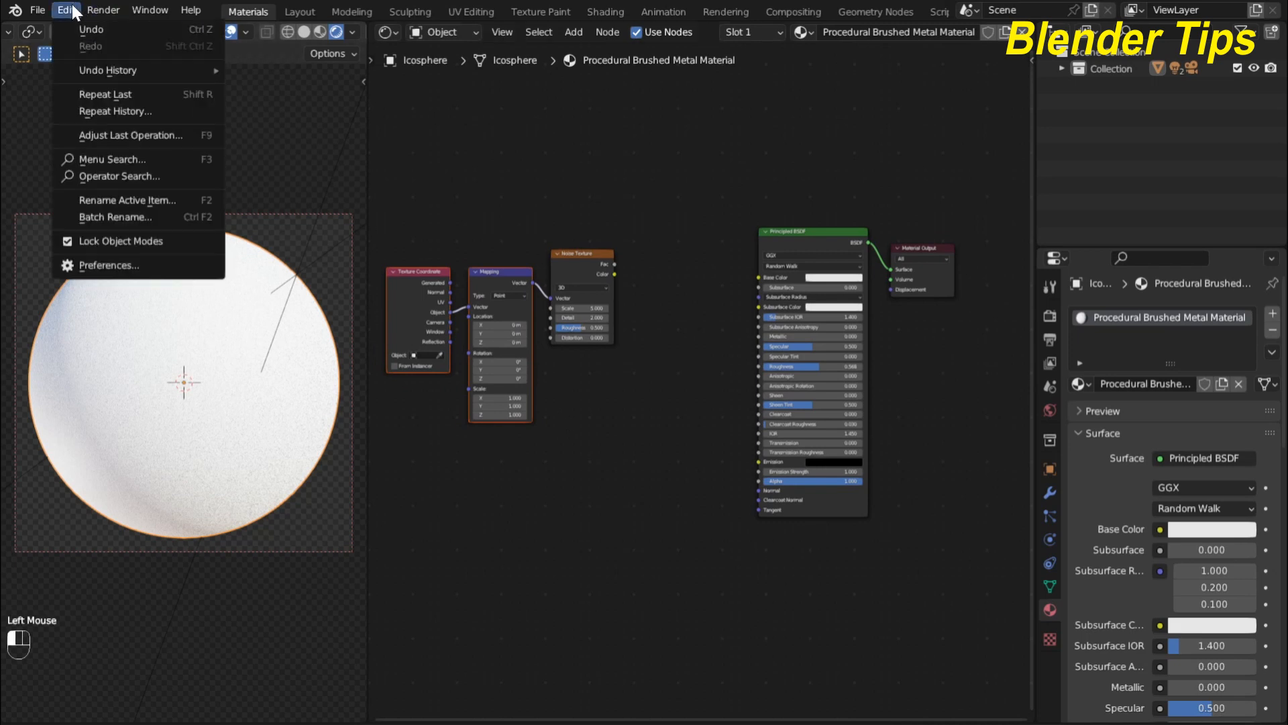
pyautogui.click(122, 266)
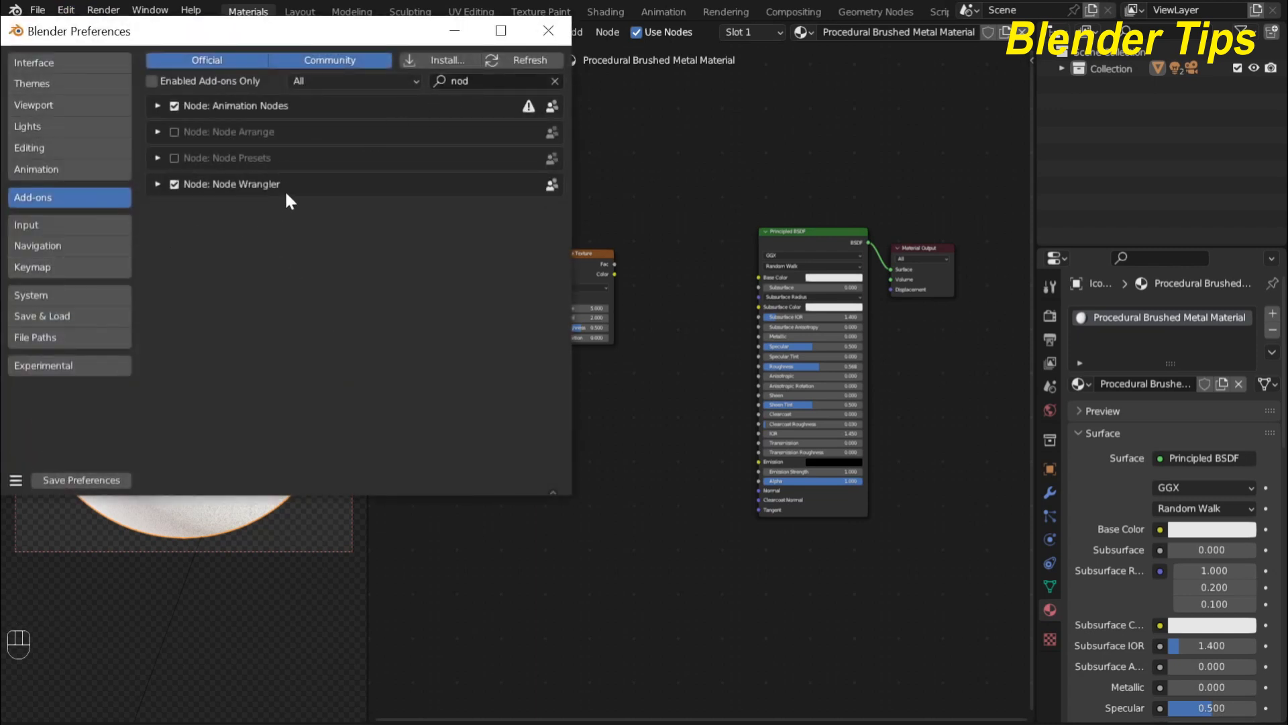
pyautogui.click(548, 31)
# Step: Preview the Noise Texture on the sphere by connecting its Fac output to the Material Output's Surface input
pyautogui.scroll(3, 597, 318)
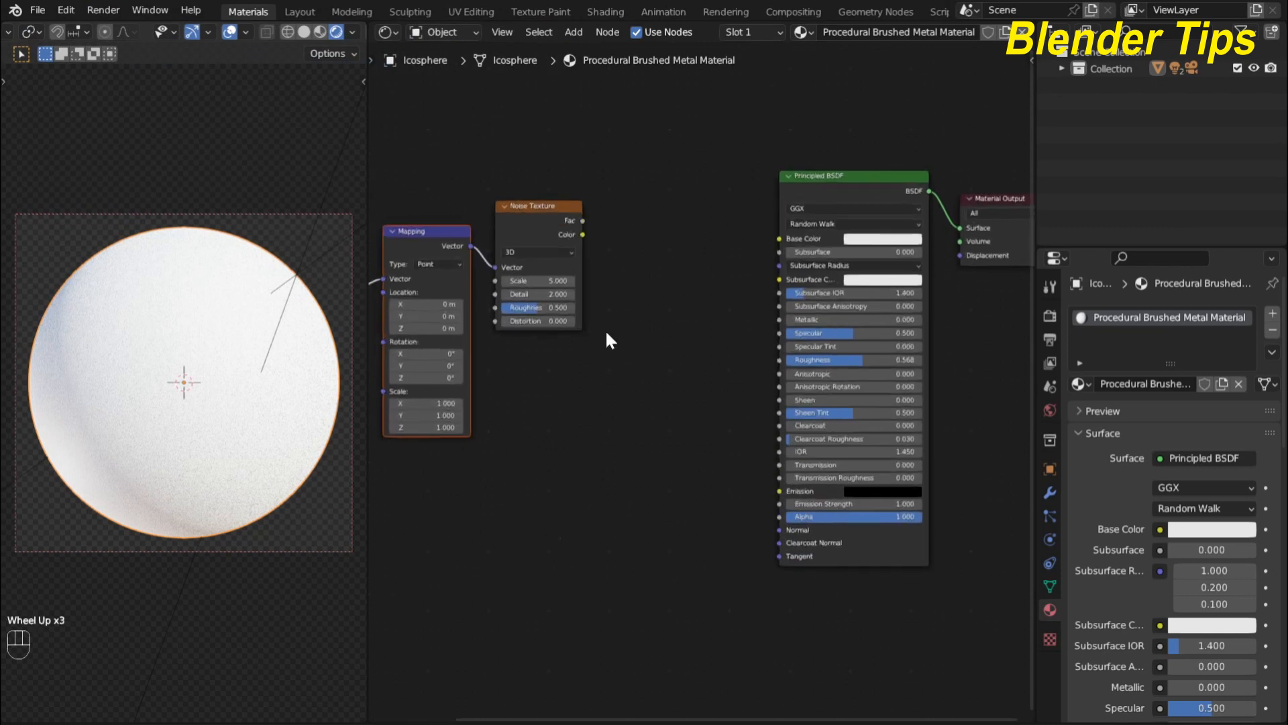
pyautogui.moveTo(606, 329); pyautogui.dragTo(620, 362, button='middle')
pyautogui.scroll(1, 631, 363)
pyautogui.click(520, 250)
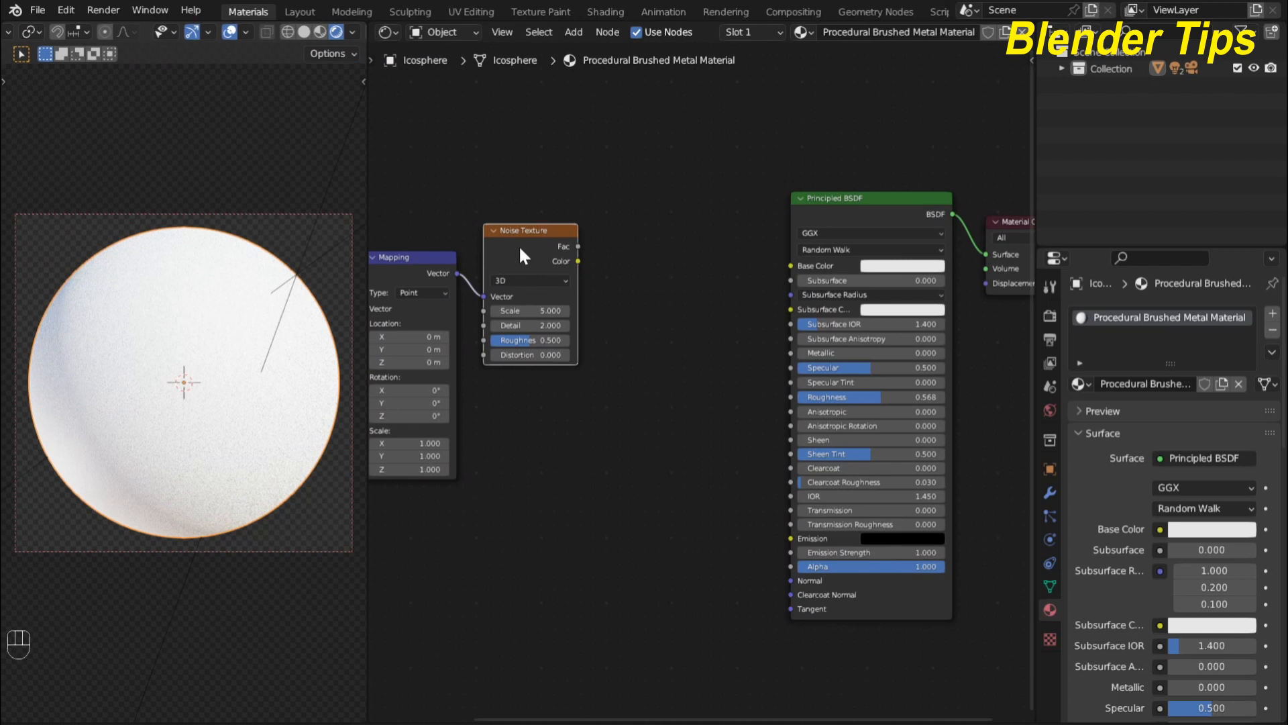
pyautogui.hotkey('shift', 'ctrl')
pyautogui.keyDown('ctrl'); pyautogui.keyDown('shift'); pyautogui.click(520, 249); pyautogui.keyUp('shift'); pyautogui.keyUp('ctrl')
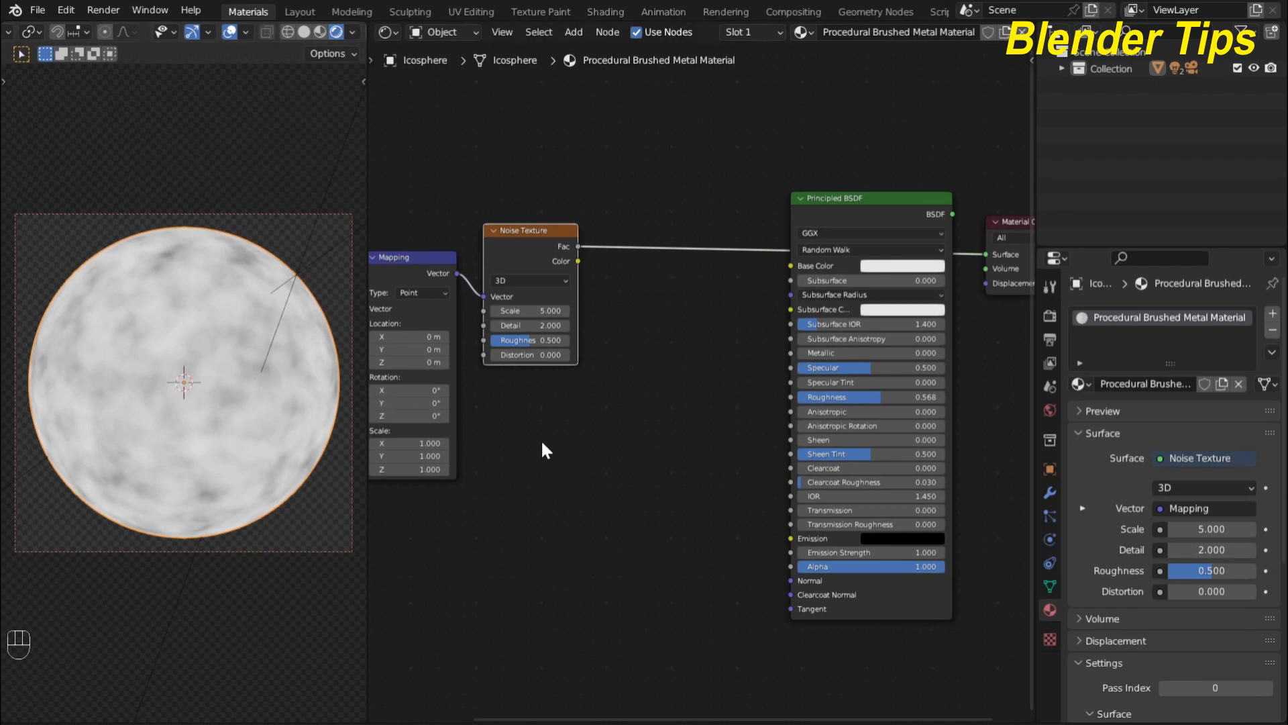
# Step: Set the Noise Texture's Detail to 14
pyautogui.moveTo(542, 443); pyautogui.dragTo(615, 427, button='middle')
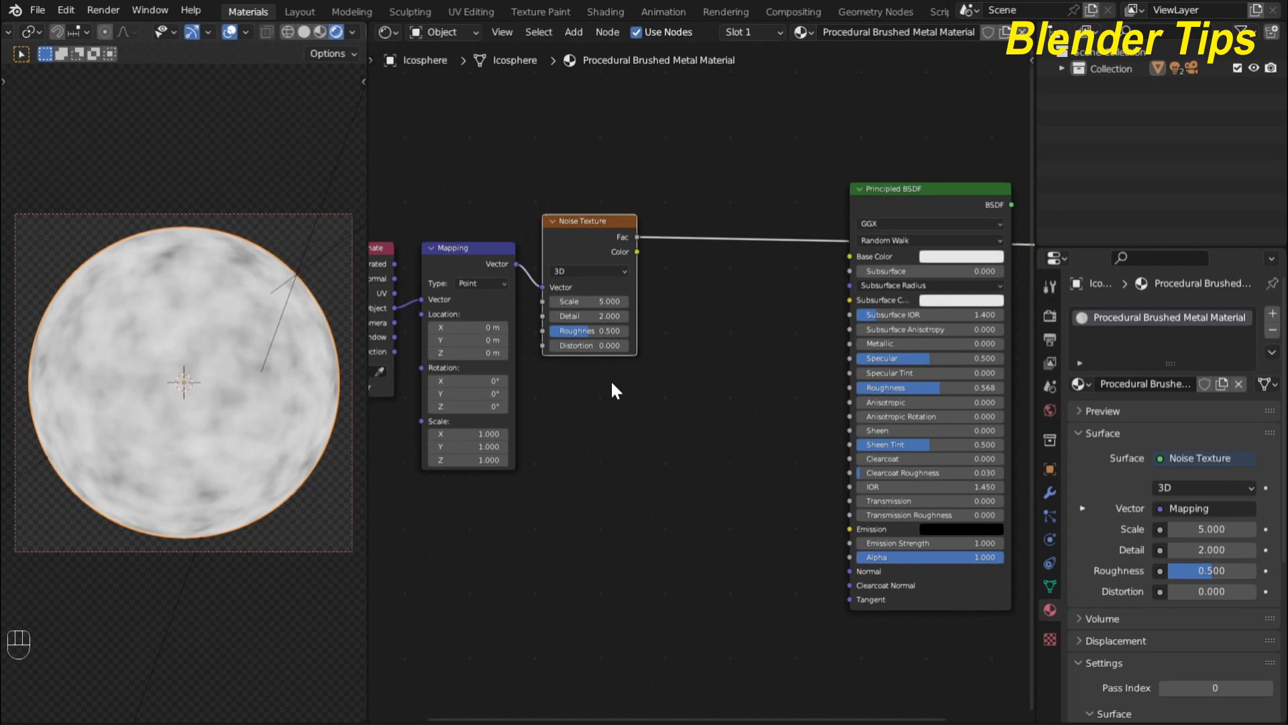
pyautogui.moveTo(580, 316); pyautogui.dragTo(582, 316)
pyautogui.doubleClick(579, 316)
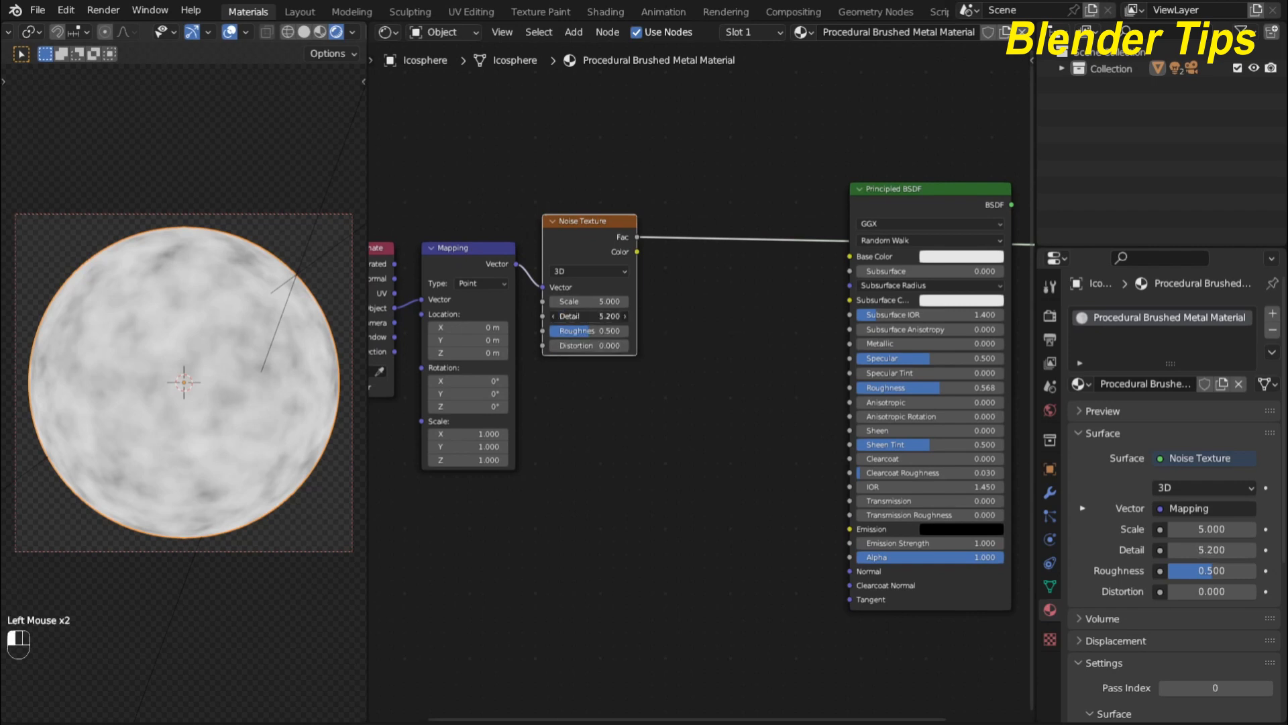
pyautogui.write('14')
pyautogui.press('Return')
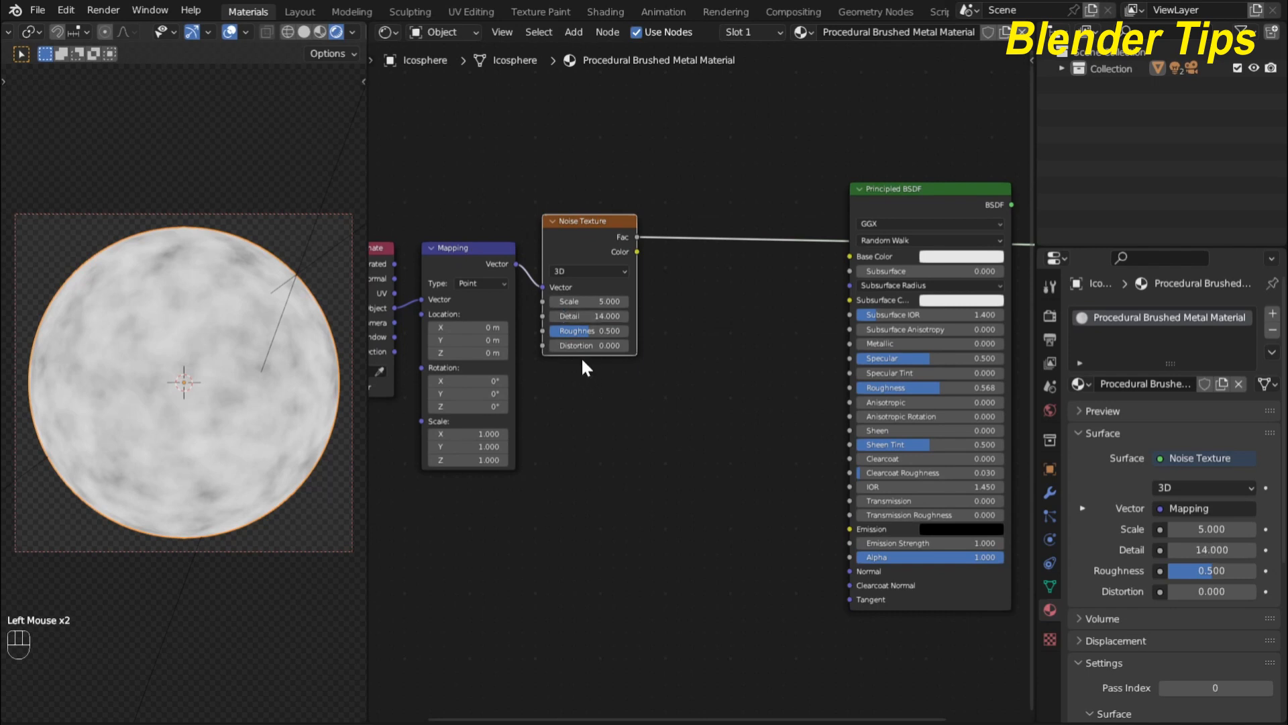
# Step: Set the Noise Texture's Roughness to 0.7 and its Distortion to 2
pyautogui.moveTo(580, 337); pyautogui.dragTo(582, 338)
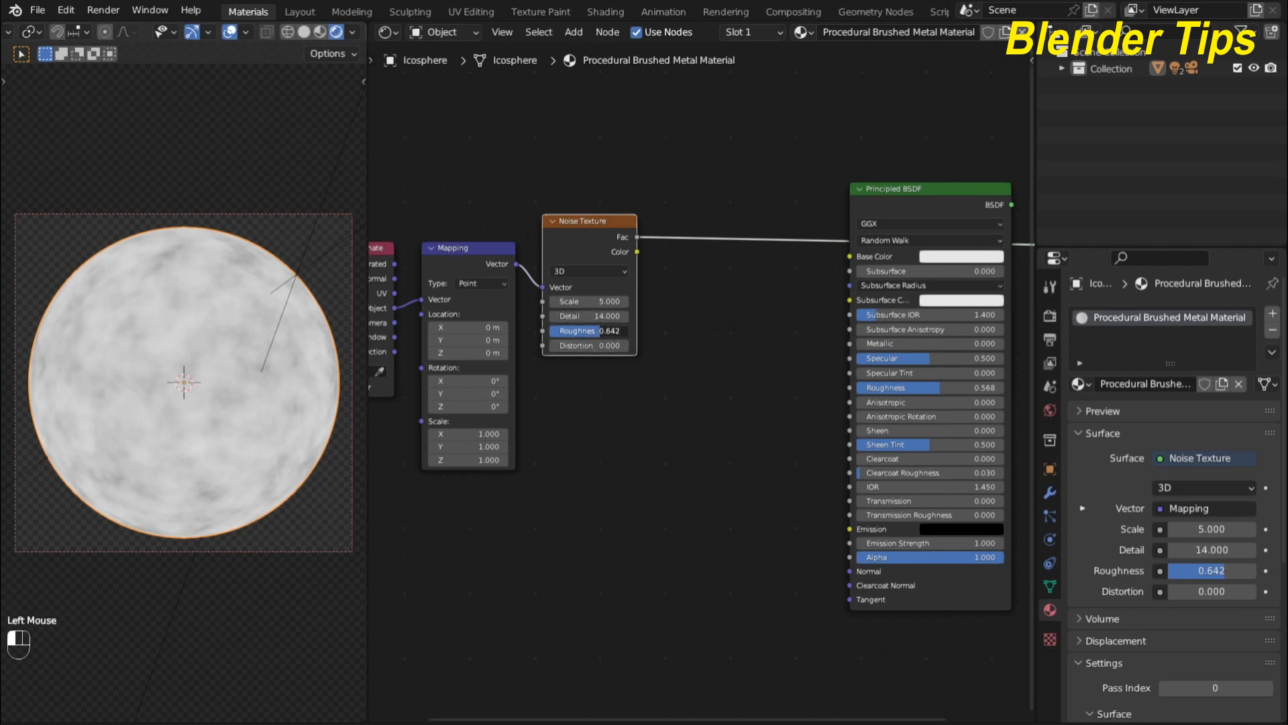
pyautogui.doubleClick(581, 331)
pyautogui.write('0.7')
pyautogui.press('Return')
pyautogui.scroll(3, 604, 401)
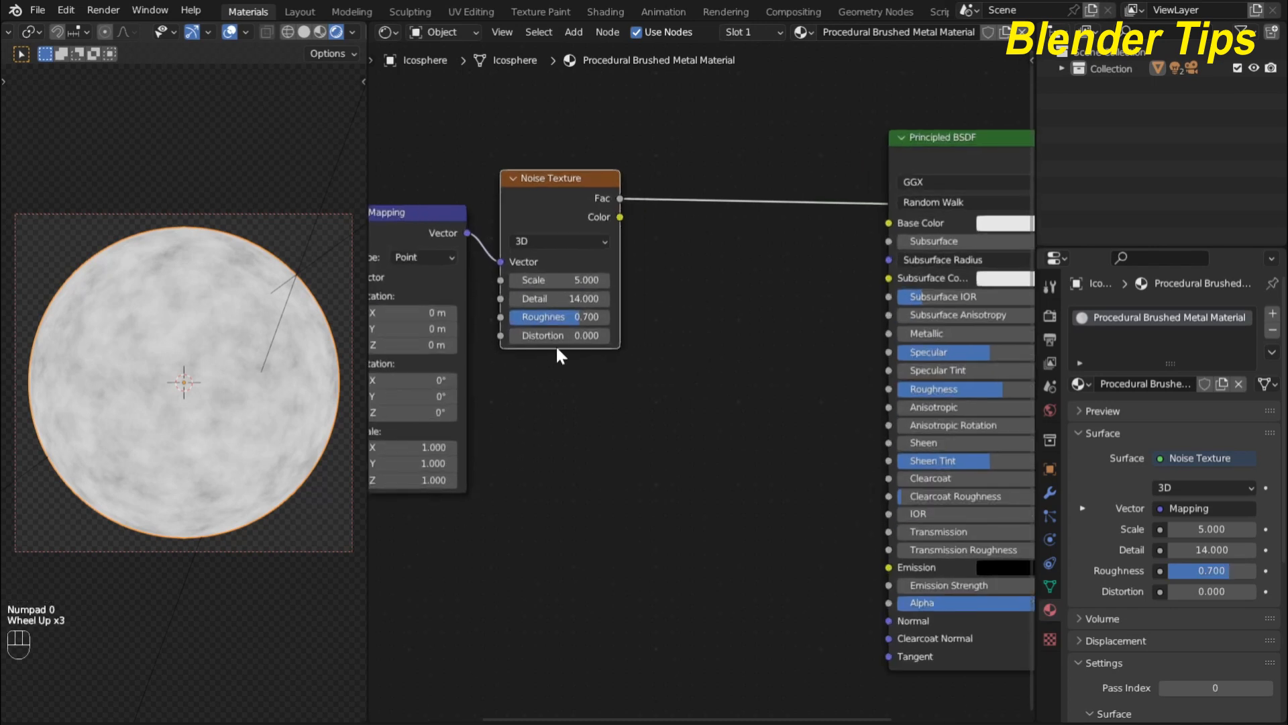
pyautogui.moveTo(557, 336)
pyautogui.mouseDown()
pyautogui.moveTo(584, 336)
pyautogui.moveTo(535, 338)
pyautogui.mouseUp()
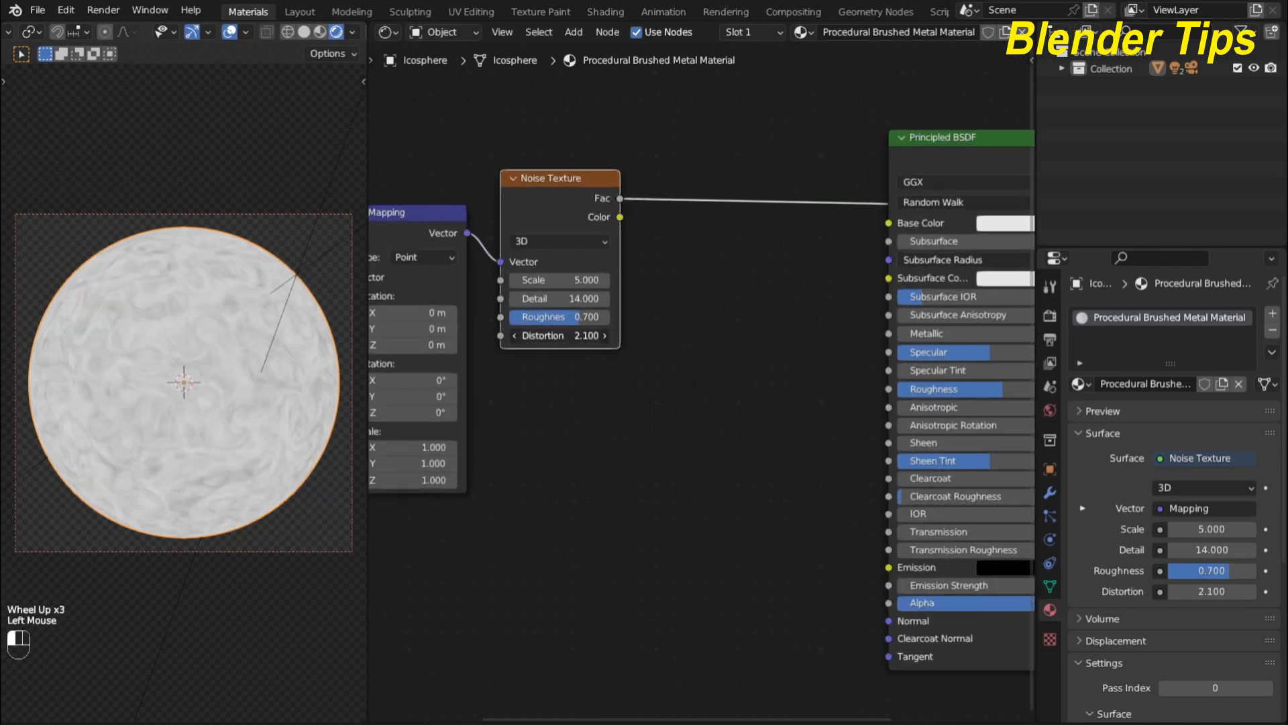
pyautogui.doubleClick(535, 336)
pyautogui.write('2')
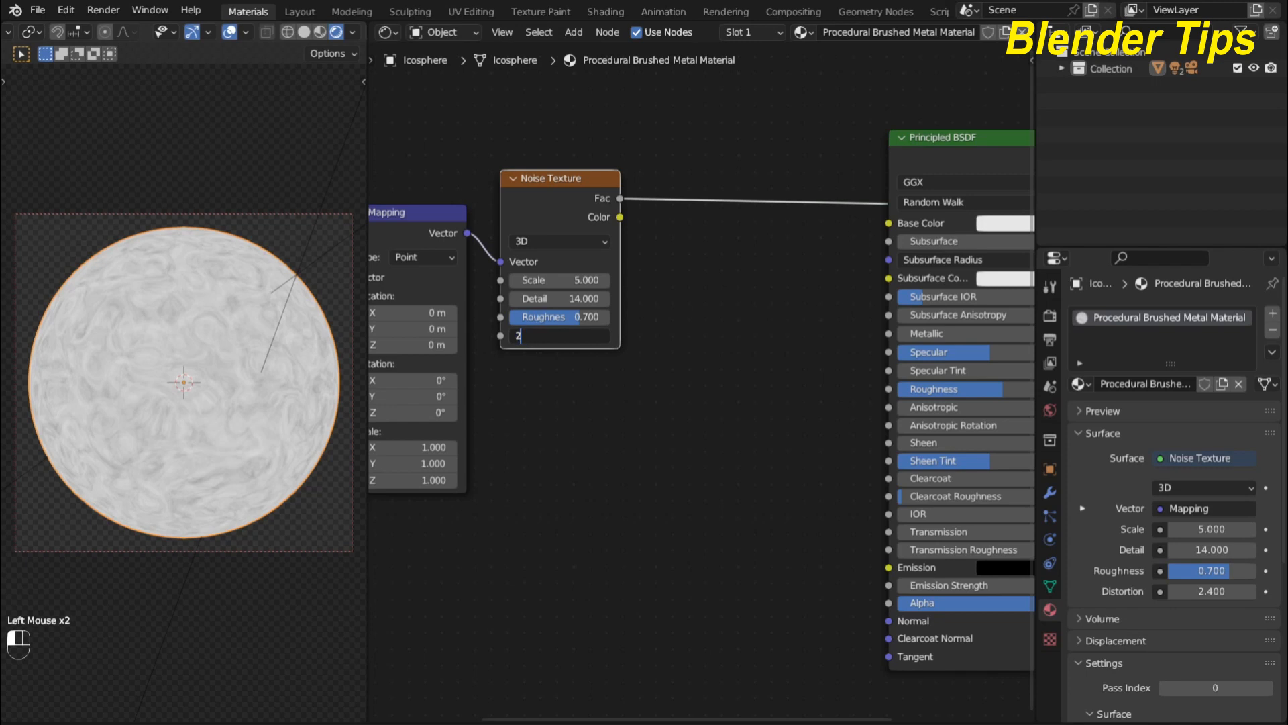
pyautogui.press('Return')
# Step: Try stretching the noise with the Mapping node's X and Y scale, and undo both changes
pyautogui.scroll(-1, 618, 371)
pyautogui.moveTo(543, 401); pyautogui.dragTo(608, 361, button='middle')
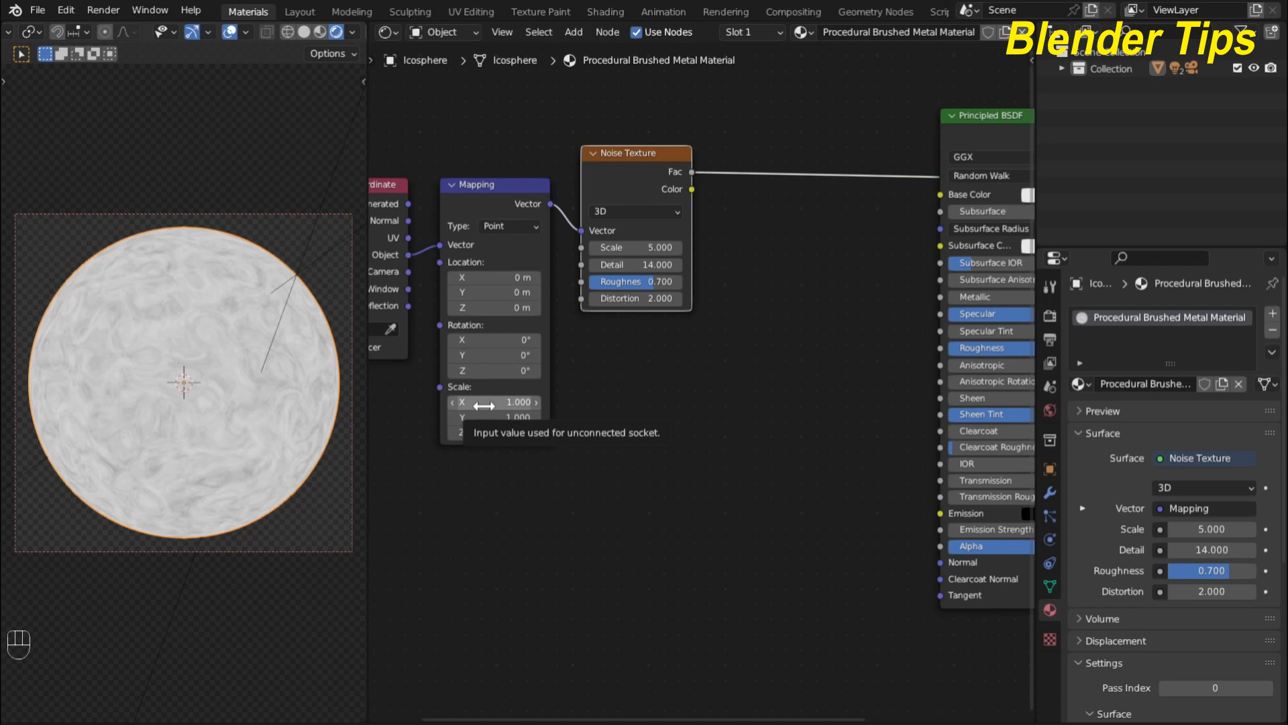
pyautogui.moveTo(483, 405)
pyautogui.mouseDown()
pyautogui.moveTo(537, 405)
pyautogui.moveTo(483, 406)
pyautogui.moveTo(486, 417)
pyautogui.moveTo(614, 417)
pyautogui.moveTo(485, 417)
pyautogui.mouseUp()
pyautogui.hotkey('ctrl', 'z')
pyautogui.hotkey('ctrl', 'z')
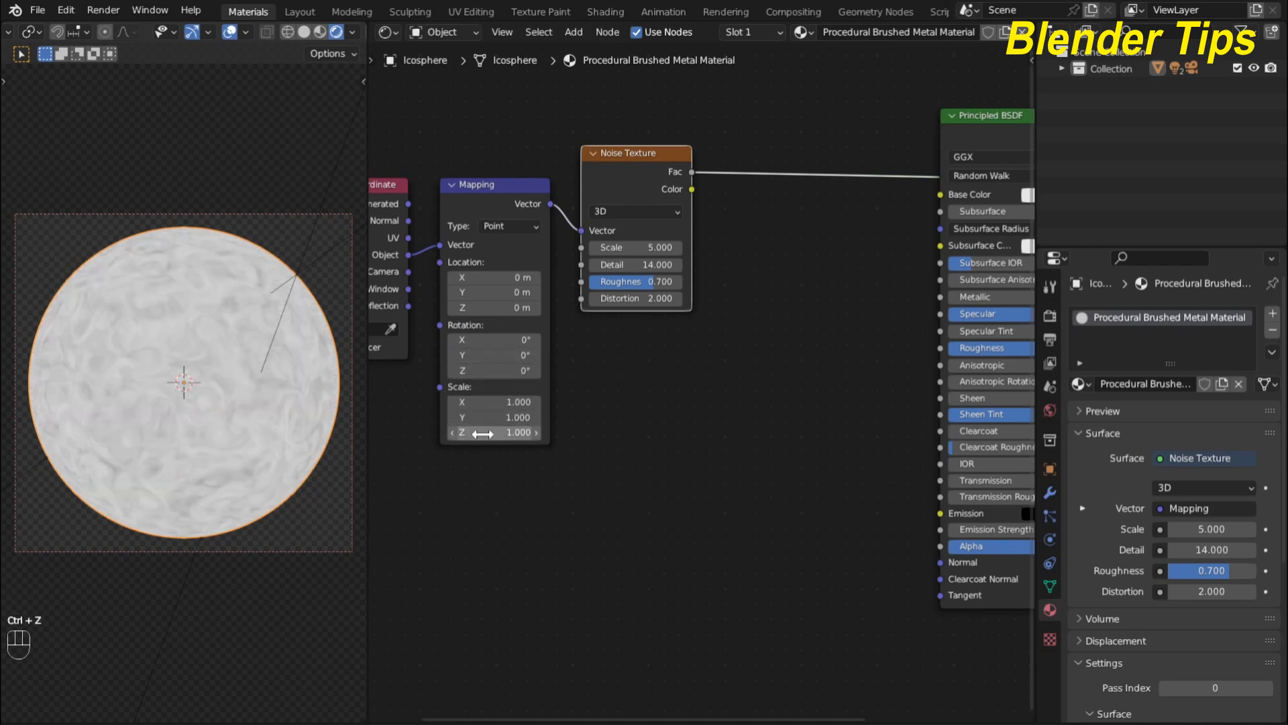
# Step: Set the Mapping node's Z scale to 50 and examine the stretched noise on the sphere up close
pyautogui.moveTo(483, 433); pyautogui.dragTo(581, 433)
pyautogui.click(496, 433)
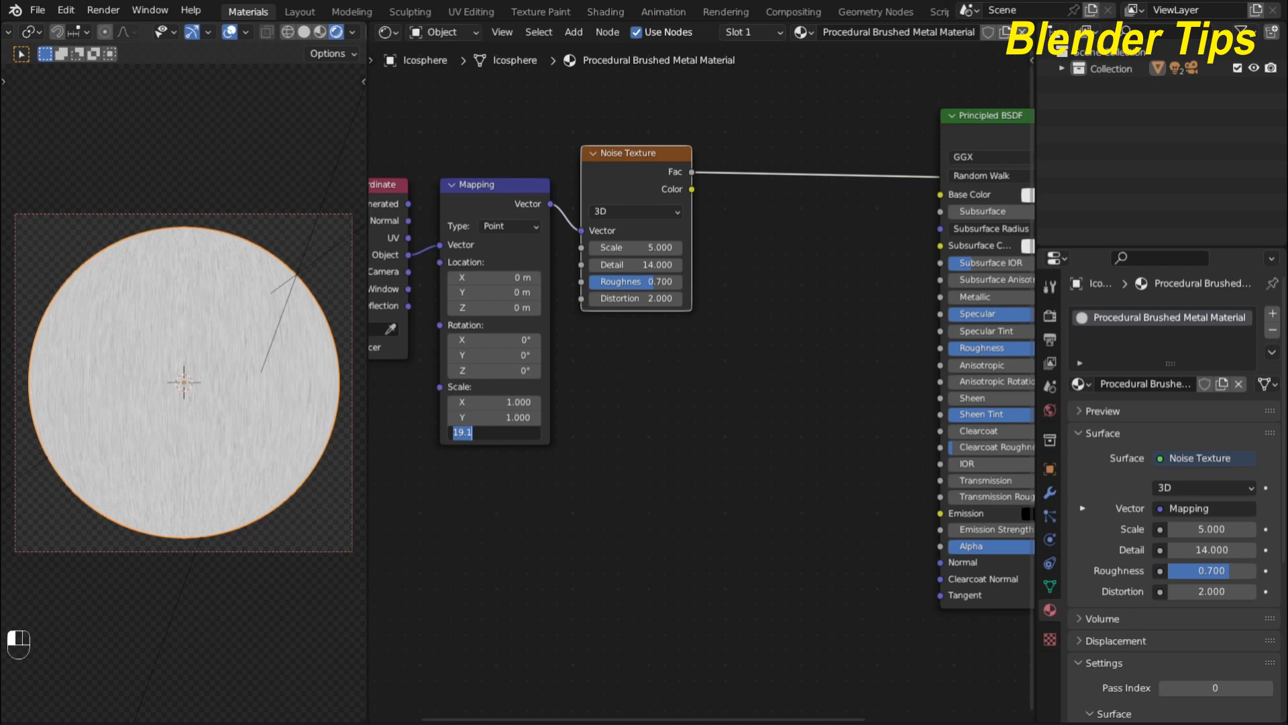
pyautogui.write('50')
pyautogui.press('Return')
pyautogui.scroll(3, 253, 435)
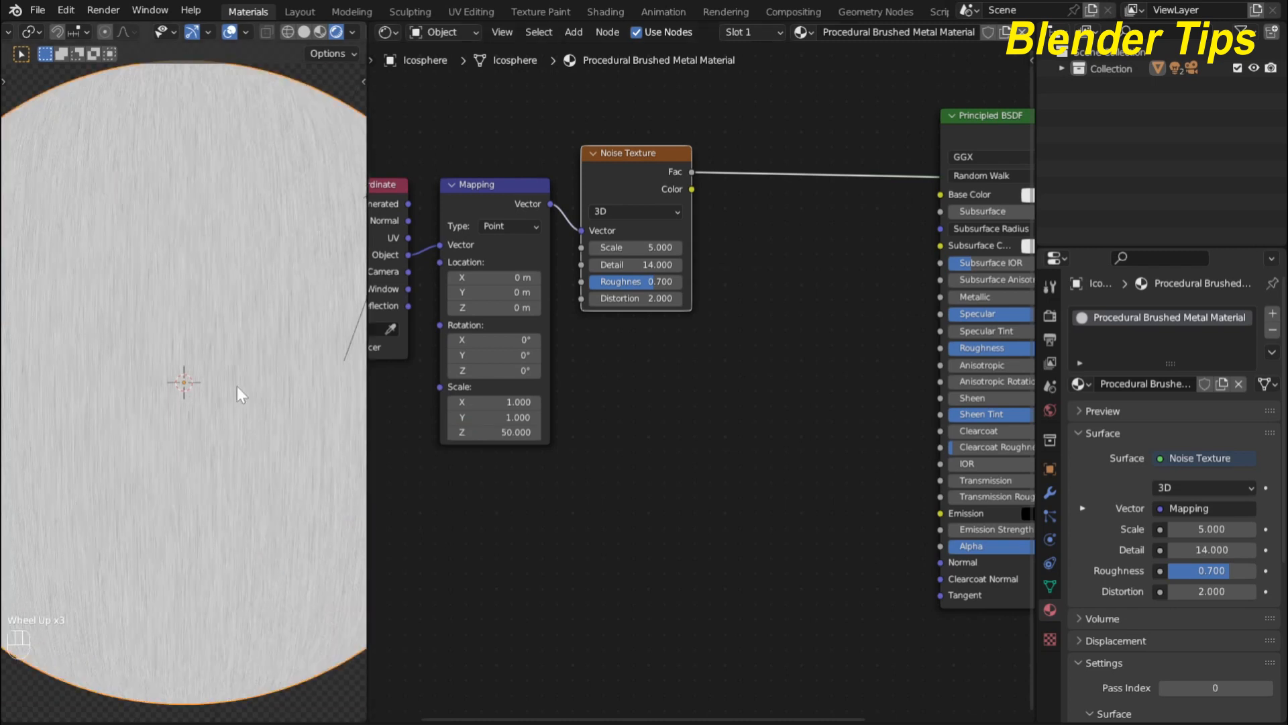
pyautogui.scroll(-2, 763, 328)
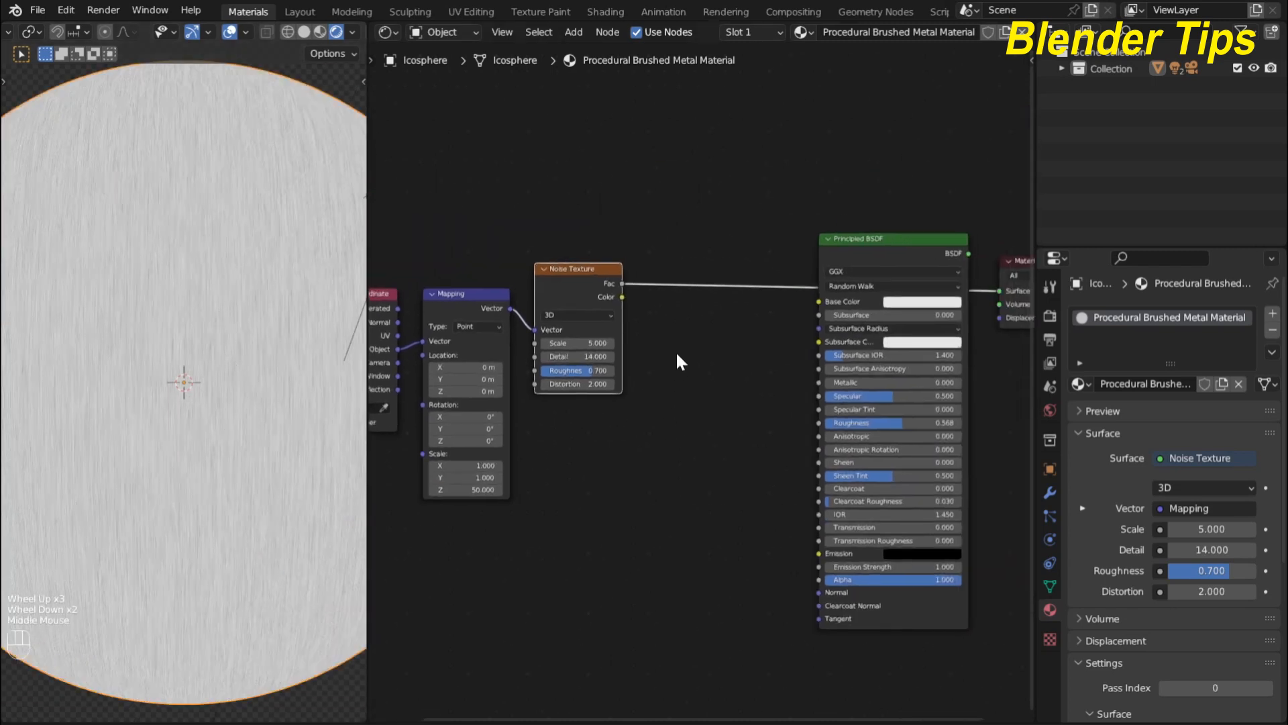
pyautogui.middleClick(189, 323)
# Step: Add a Color Ramp node on the link after the Noise Texture's Fac output
pyautogui.moveTo(676, 370); pyautogui.dragTo(677, 331, button='middle')
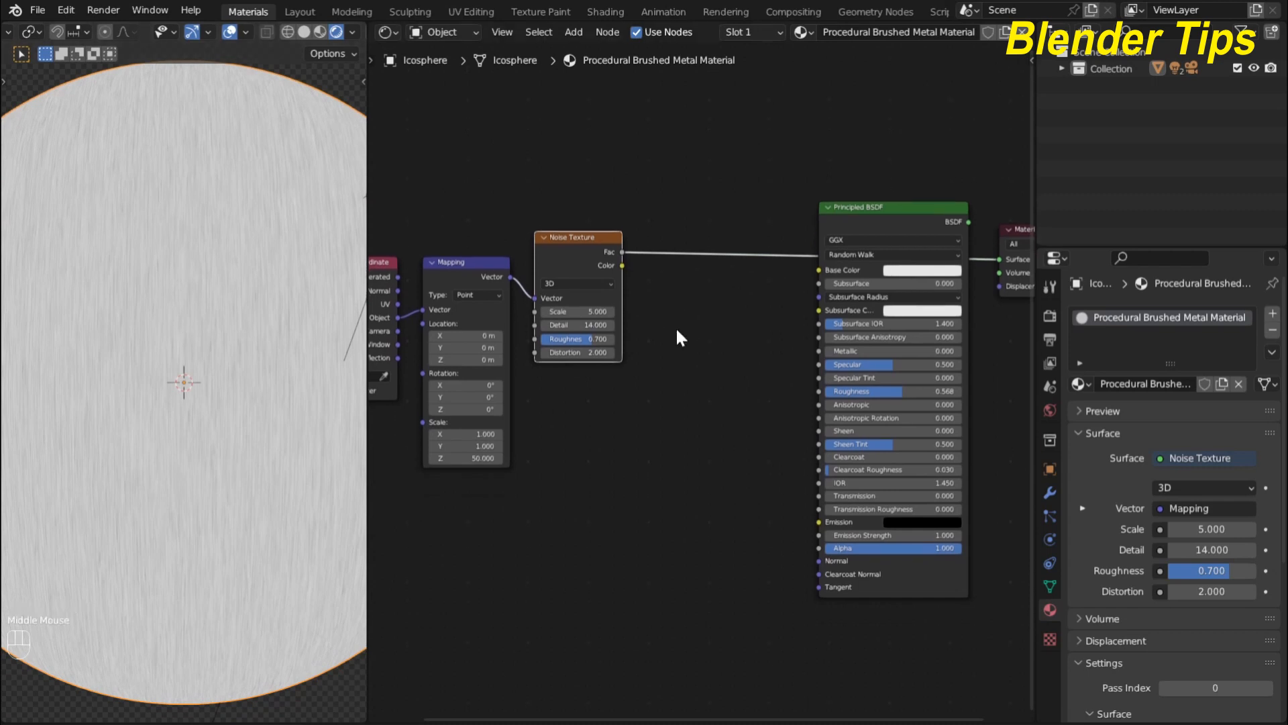
pyautogui.hotkey('shift', 'a')
pyautogui.click(675, 328)
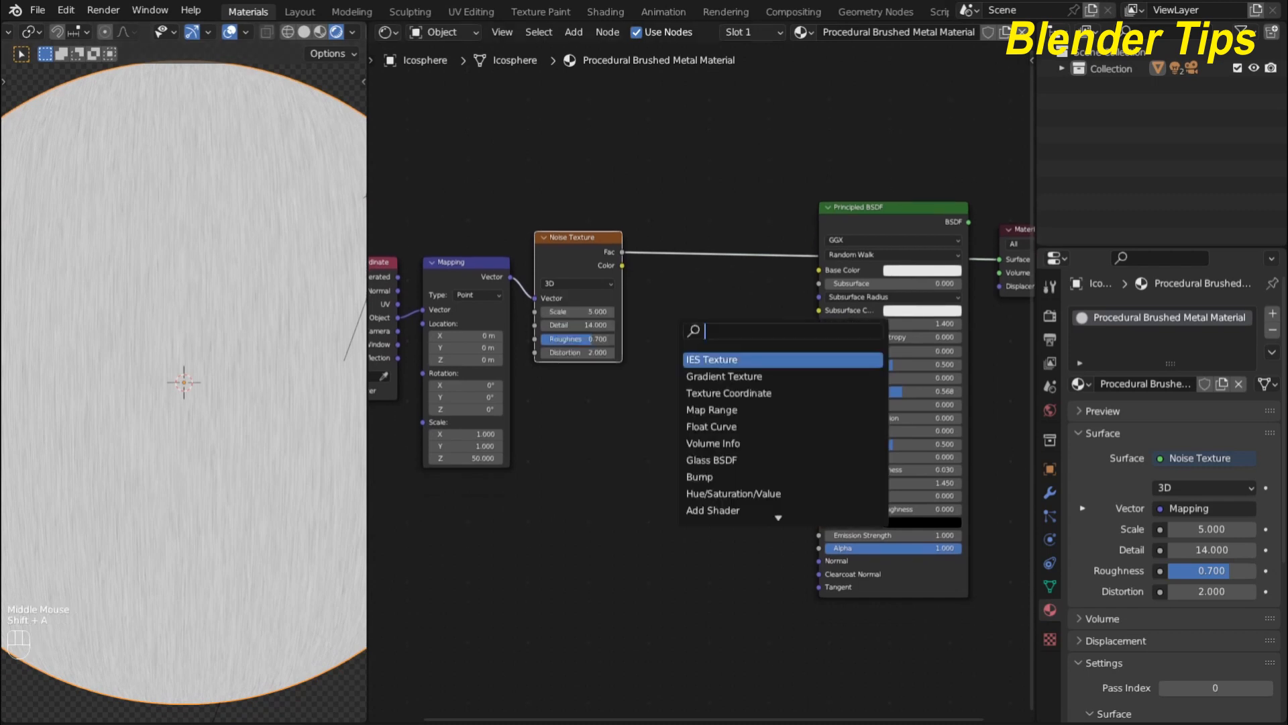
pyautogui.write('co')
pyautogui.click(700, 375)
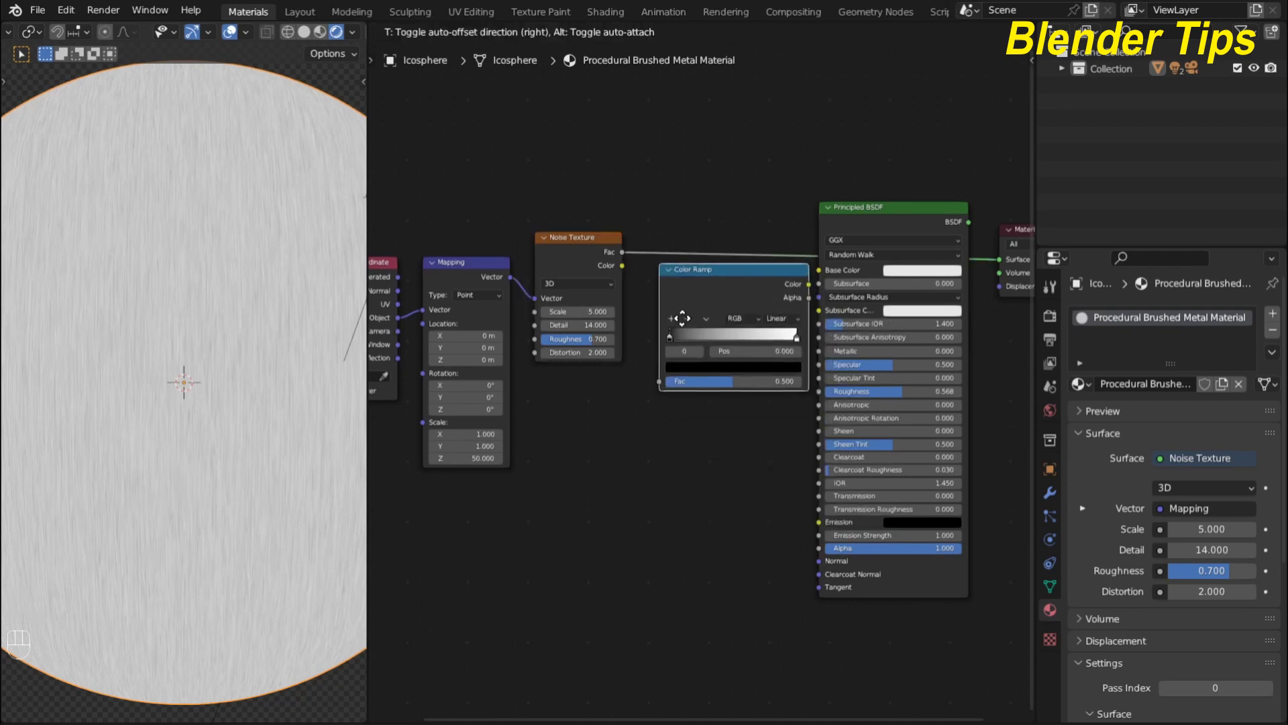
pyautogui.click(687, 282)
# Step: Insert the Principled BSDF on the link between the Color Ramp and the Material Output, with the ramp feeding Base Color
pyautogui.moveTo(668, 207); pyautogui.dragTo(803, 233, button='middle')
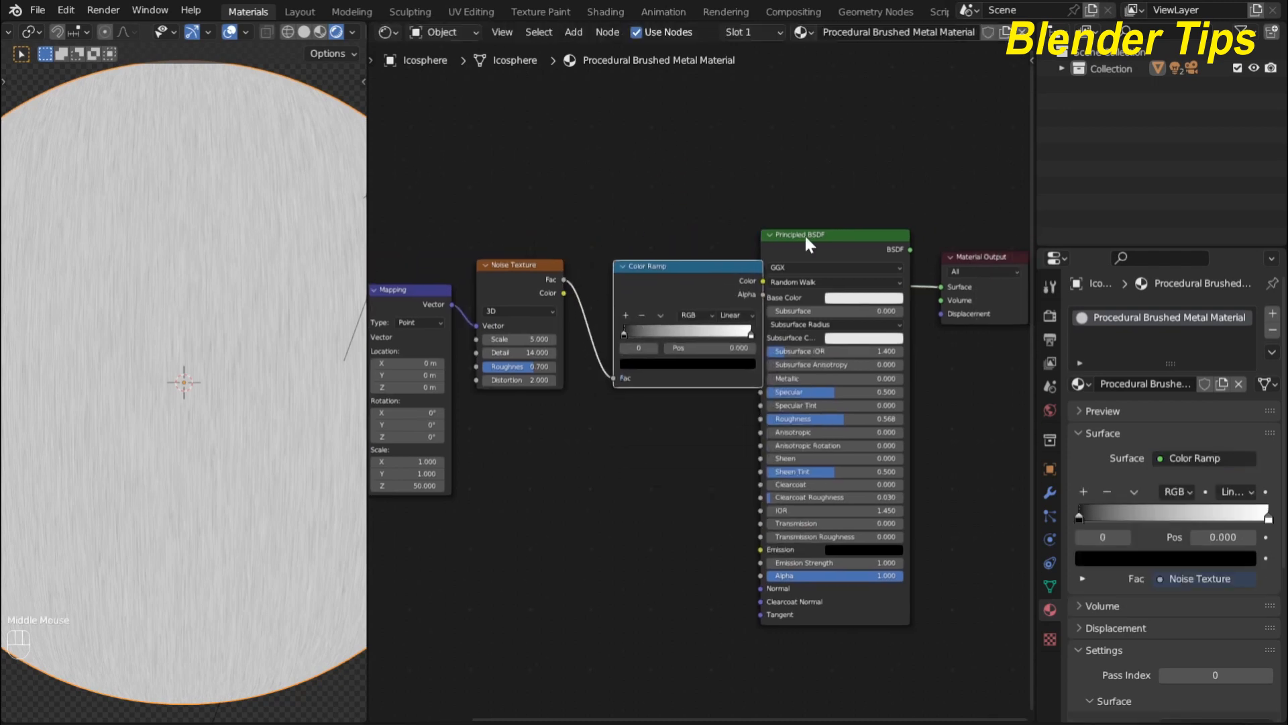
pyautogui.moveTo(805, 239); pyautogui.dragTo(857, 270)
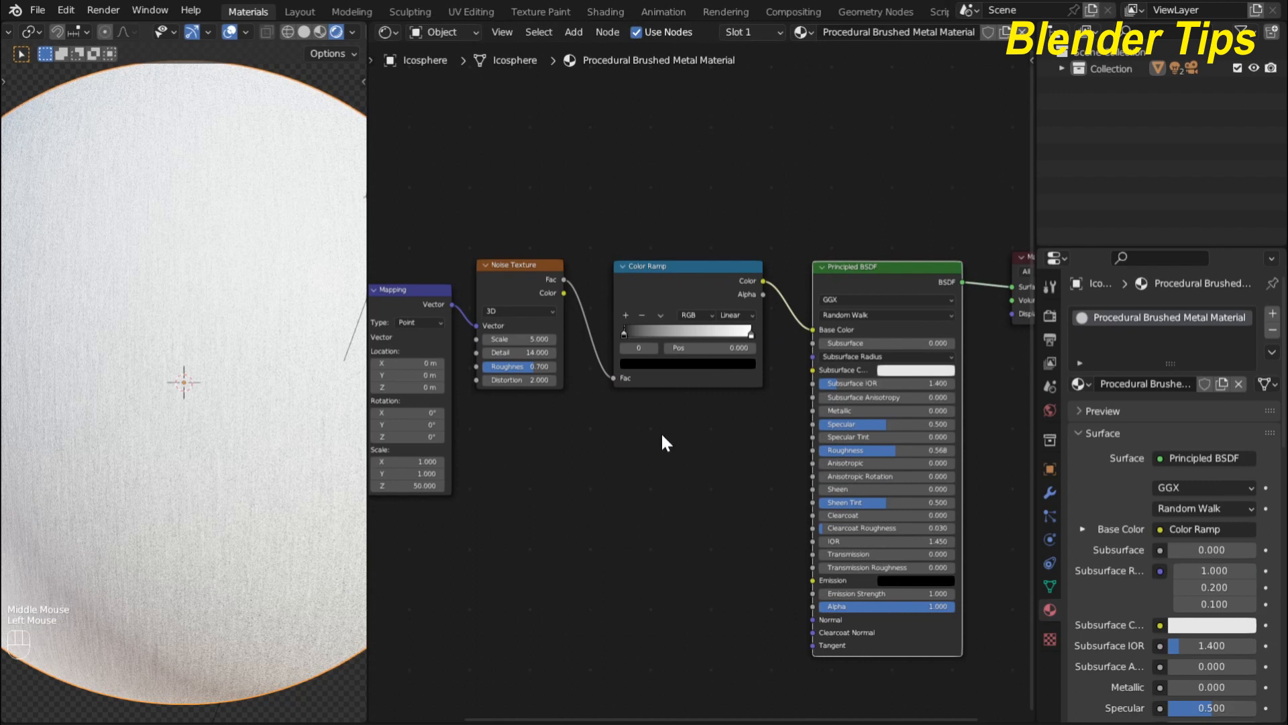
pyautogui.scroll(-1, 729, 403)
pyautogui.moveTo(730, 373); pyautogui.dragTo(722, 313, button='middle')
pyautogui.scroll(-1, 176, 295)
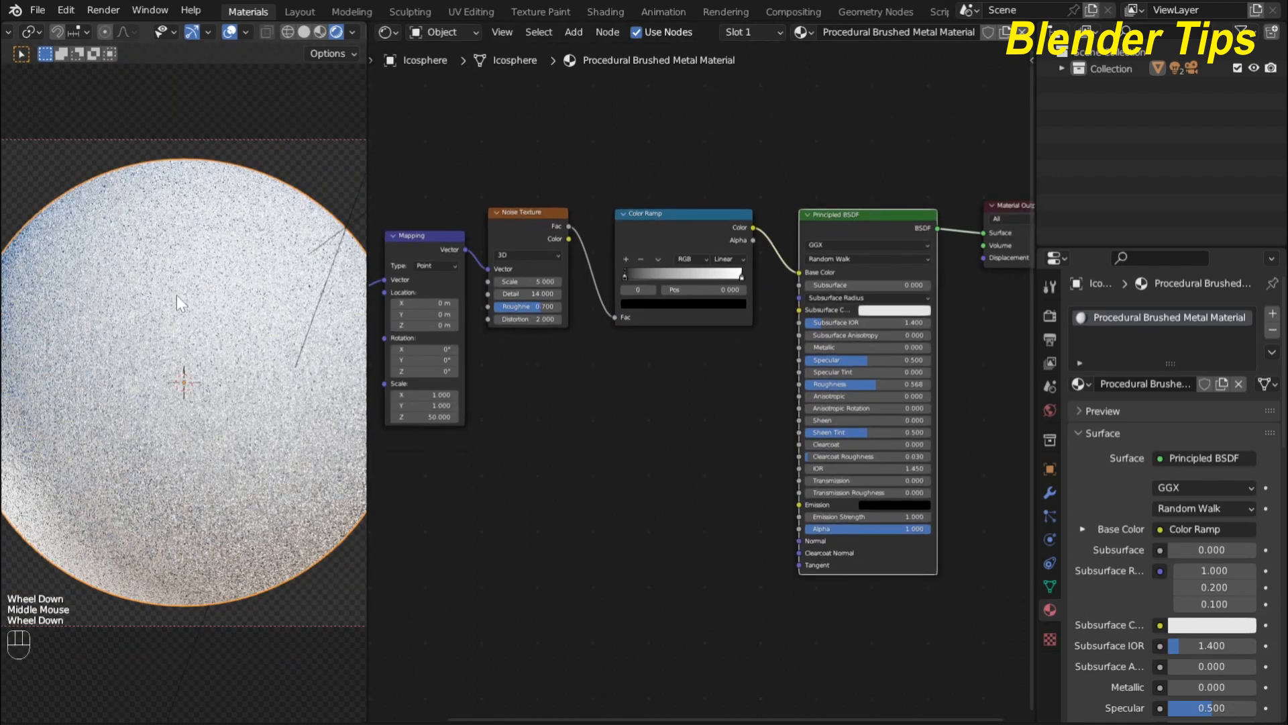
# Step: Set the Principled BSDF's Metallic to 1 and lower its Roughness to about 0.354
pyautogui.scroll(1, 710, 443)
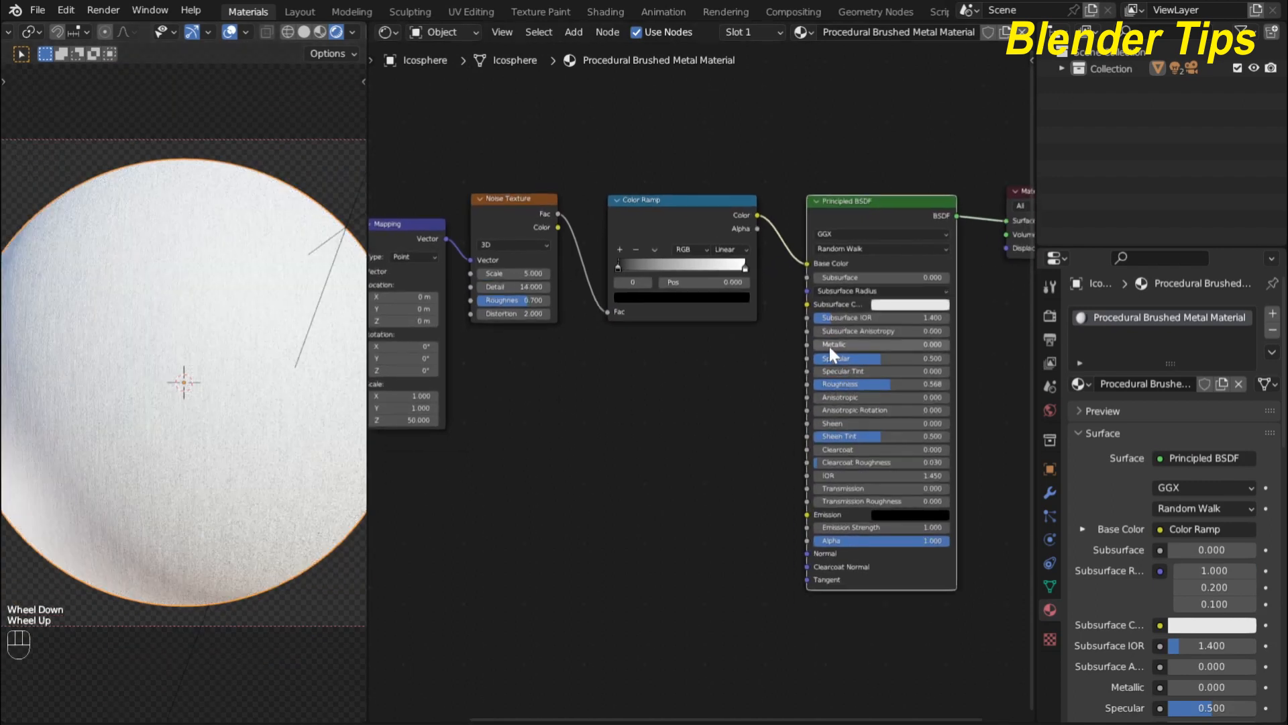
pyautogui.moveTo(829, 346); pyautogui.dragTo(949, 346)
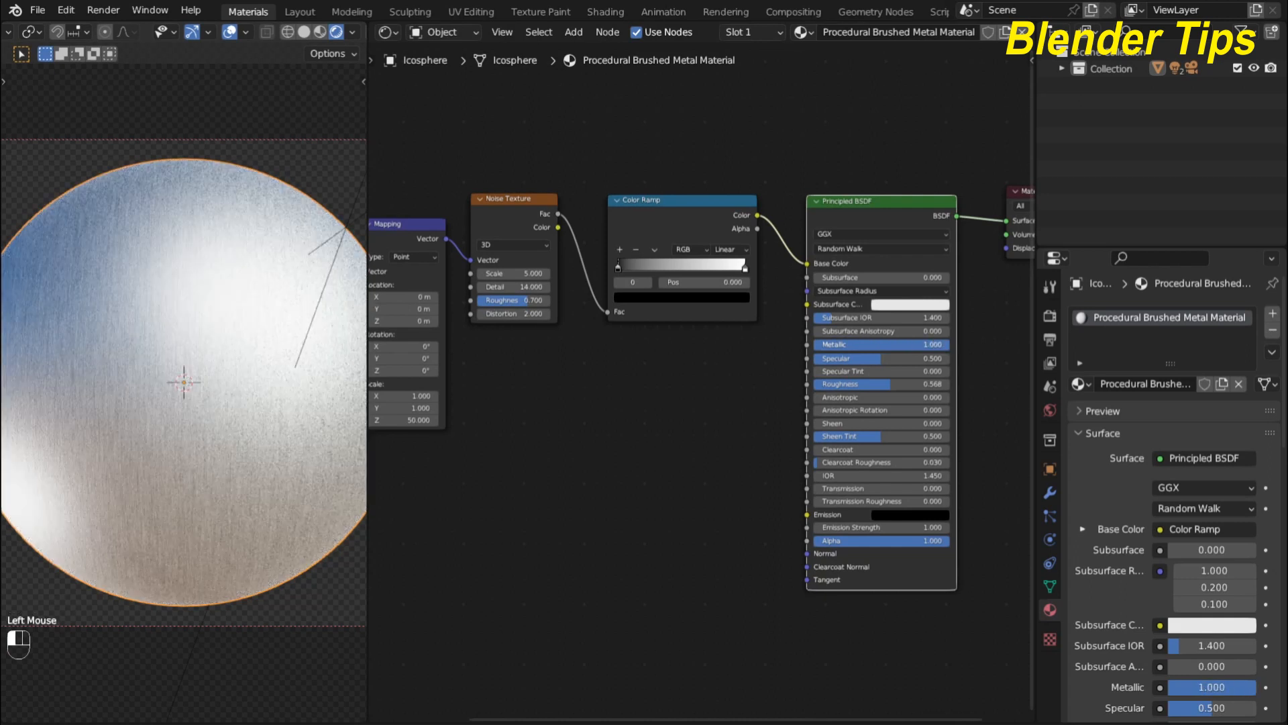
pyautogui.moveTo(888, 383); pyautogui.dragTo(860, 384)
# Step: Move the Color Ramp's black stop to about 0.340 and its white stop to about 0.449
pyautogui.scroll(2, 614, 389)
pyautogui.moveTo(598, 317); pyautogui.dragTo(552, 426, button='middle')
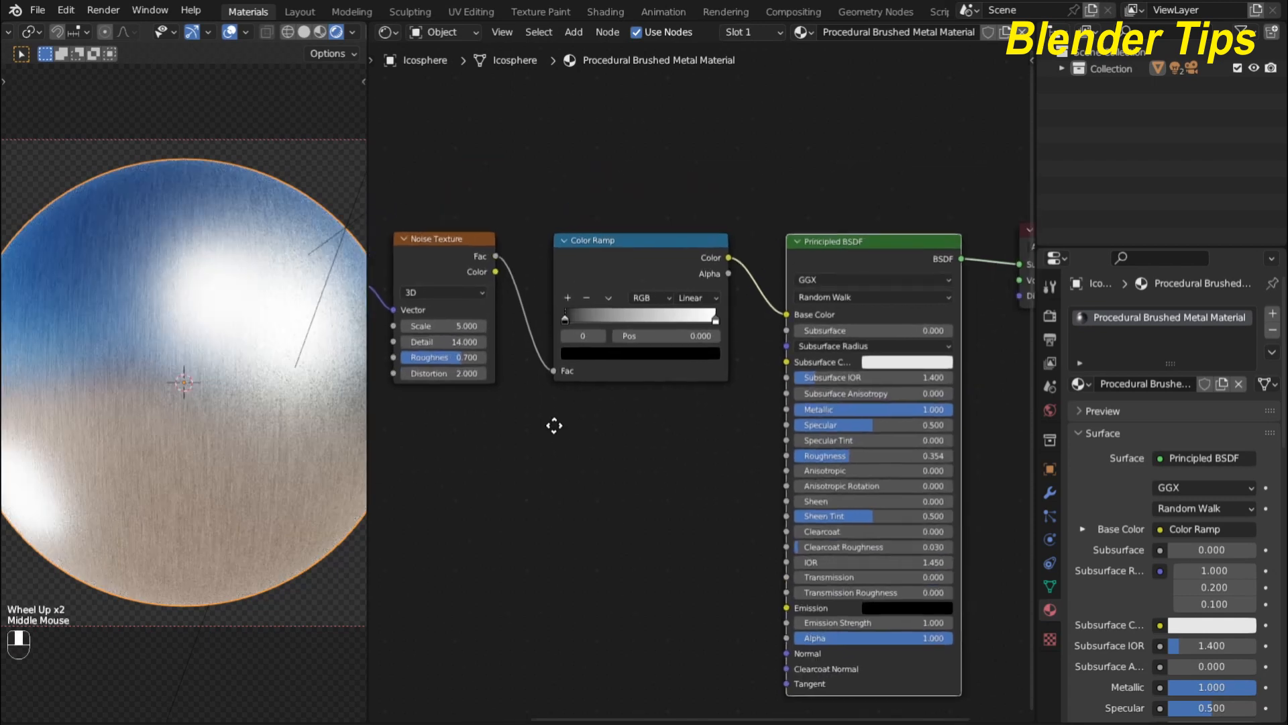
pyautogui.scroll(2, 560, 396)
pyautogui.moveTo(542, 305); pyautogui.dragTo(609, 309)
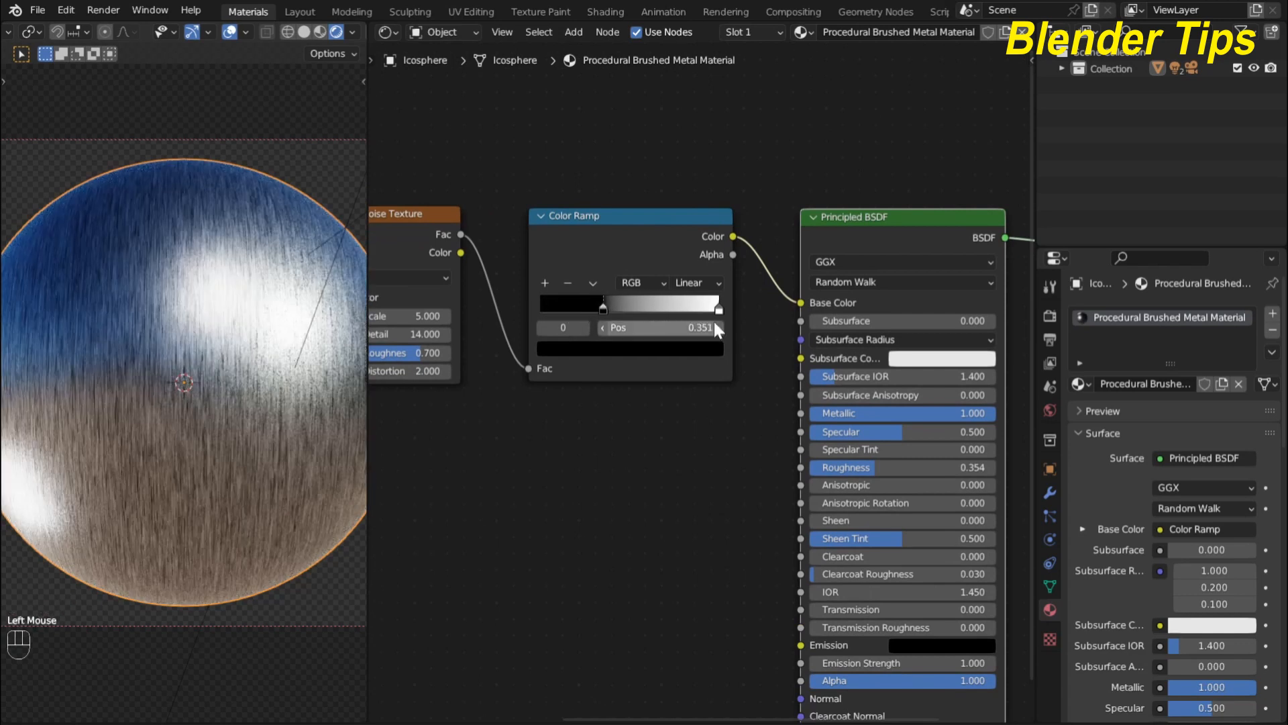
pyautogui.moveTo(718, 310); pyautogui.dragTo(601, 307)
pyautogui.click(604, 308)
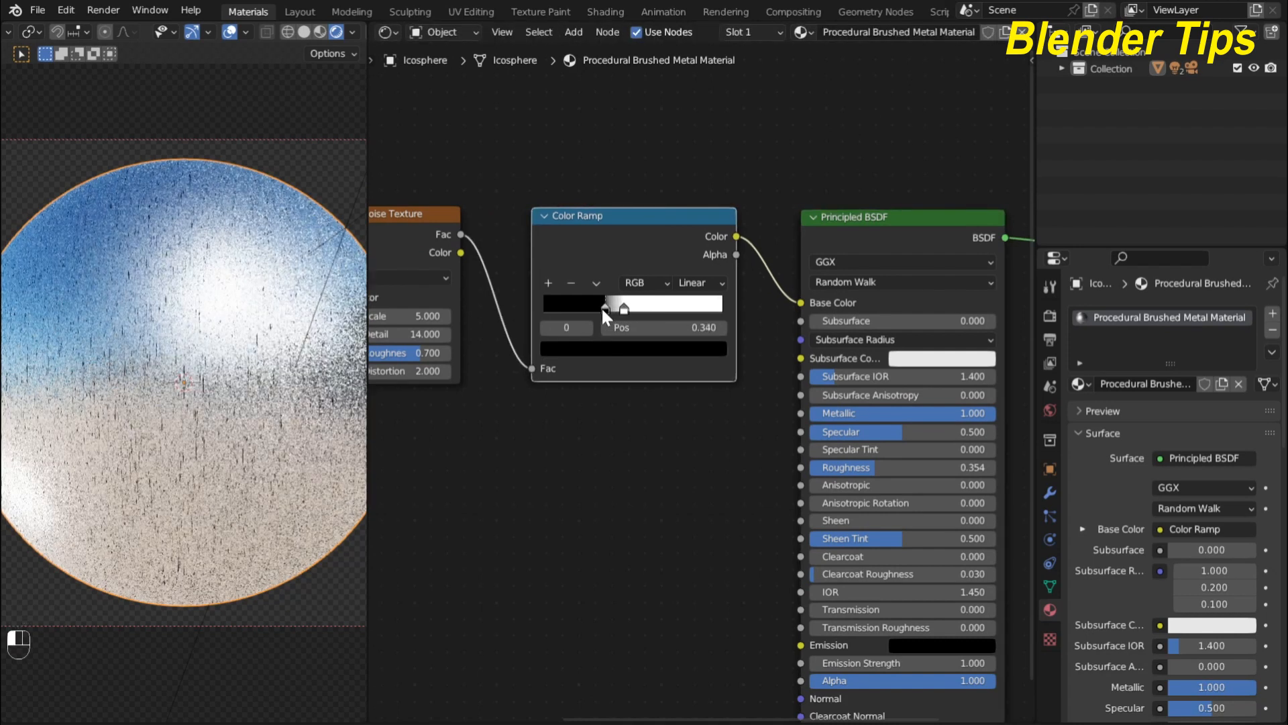
# Step: Change the Color Ramp's black stop to a light grey with a Value of about 0.557
pyautogui.click(601, 308)
pyautogui.click(613, 344)
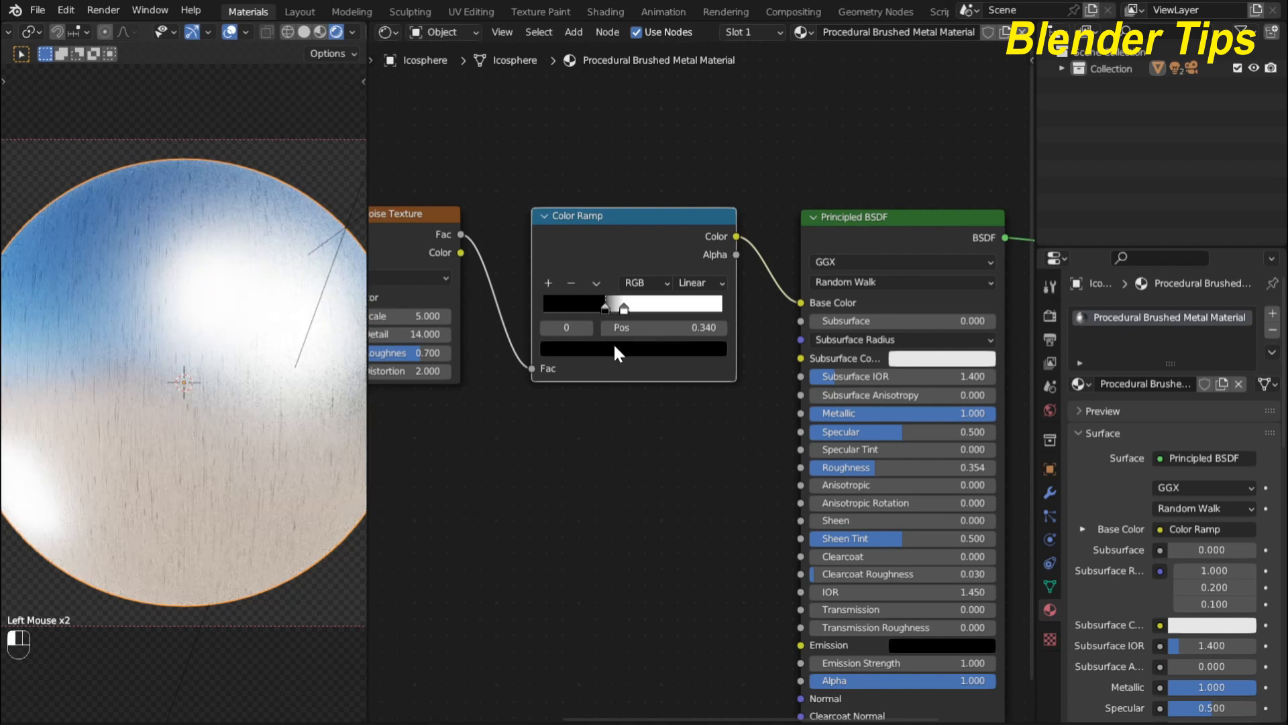
pyautogui.moveTo(679, 227); pyautogui.dragTo(681, 141)
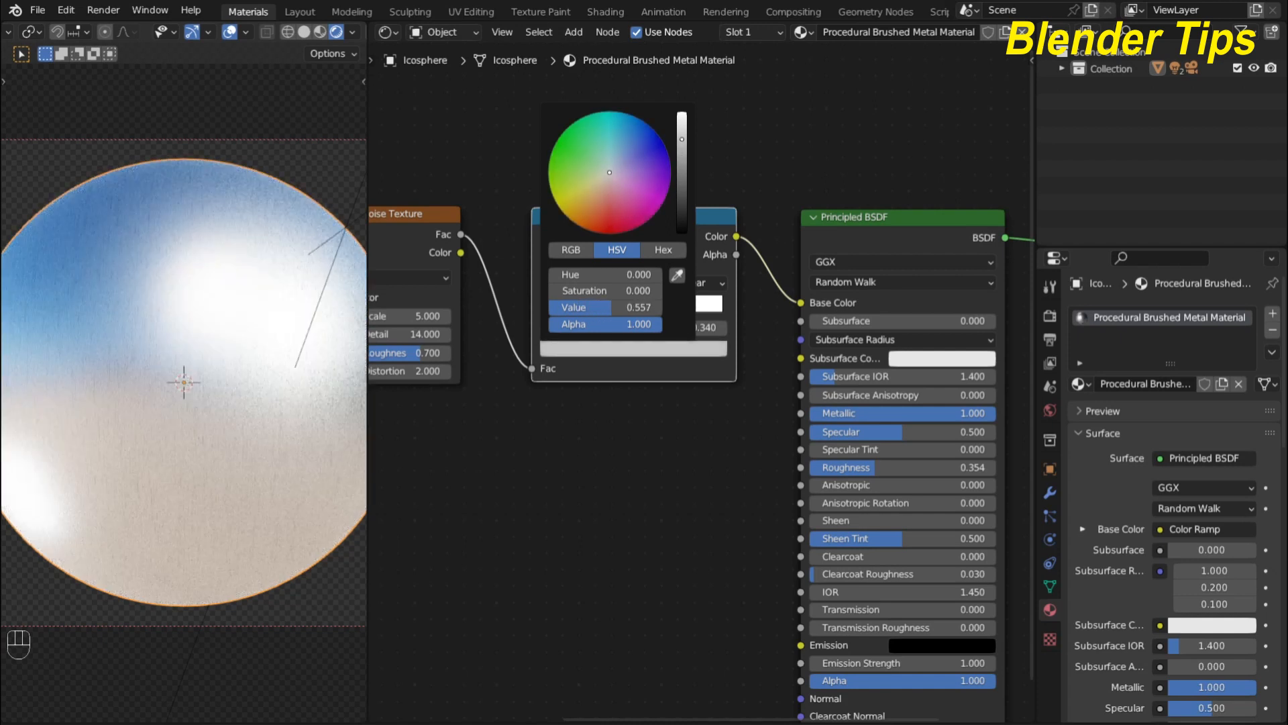
pyautogui.moveTo(682, 140); pyautogui.dragTo(681, 139)
# Step: Darken the Color Ramp's white stop to a medium grey and move the light grey stop to position 0.411
pyautogui.click(626, 310)
pyautogui.click(654, 350)
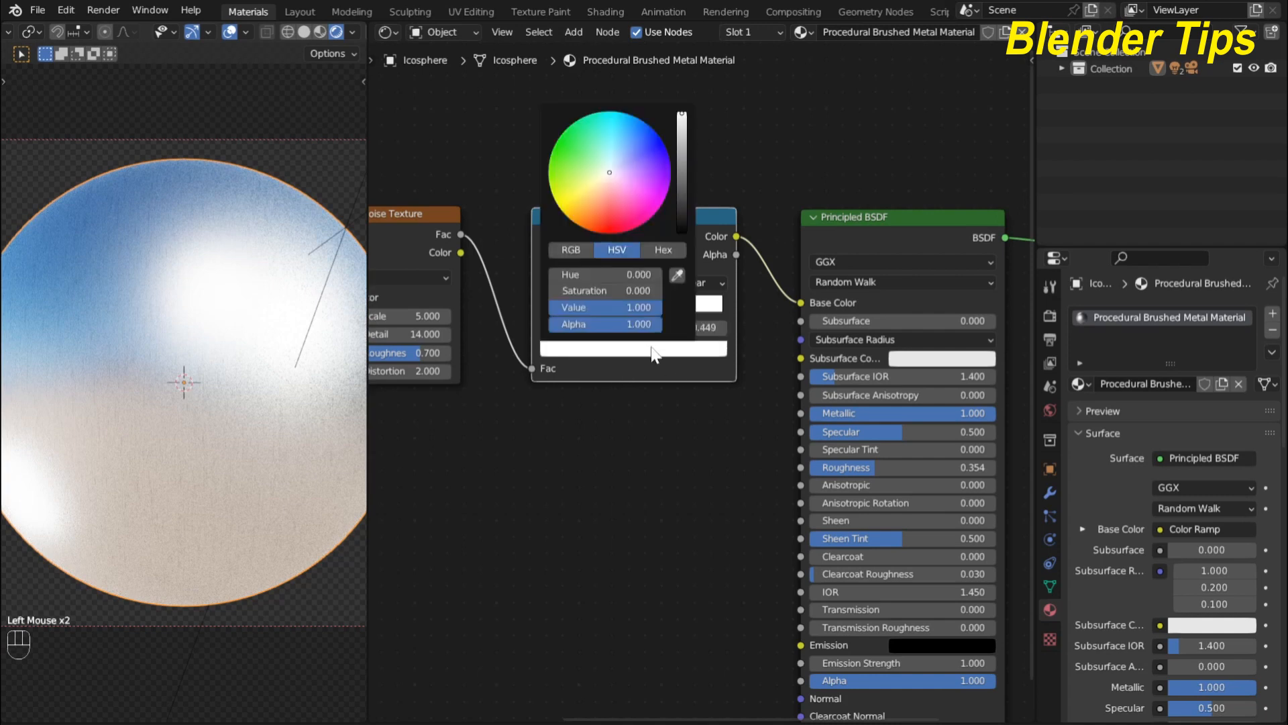
pyautogui.moveTo(681, 118); pyautogui.dragTo(682, 178)
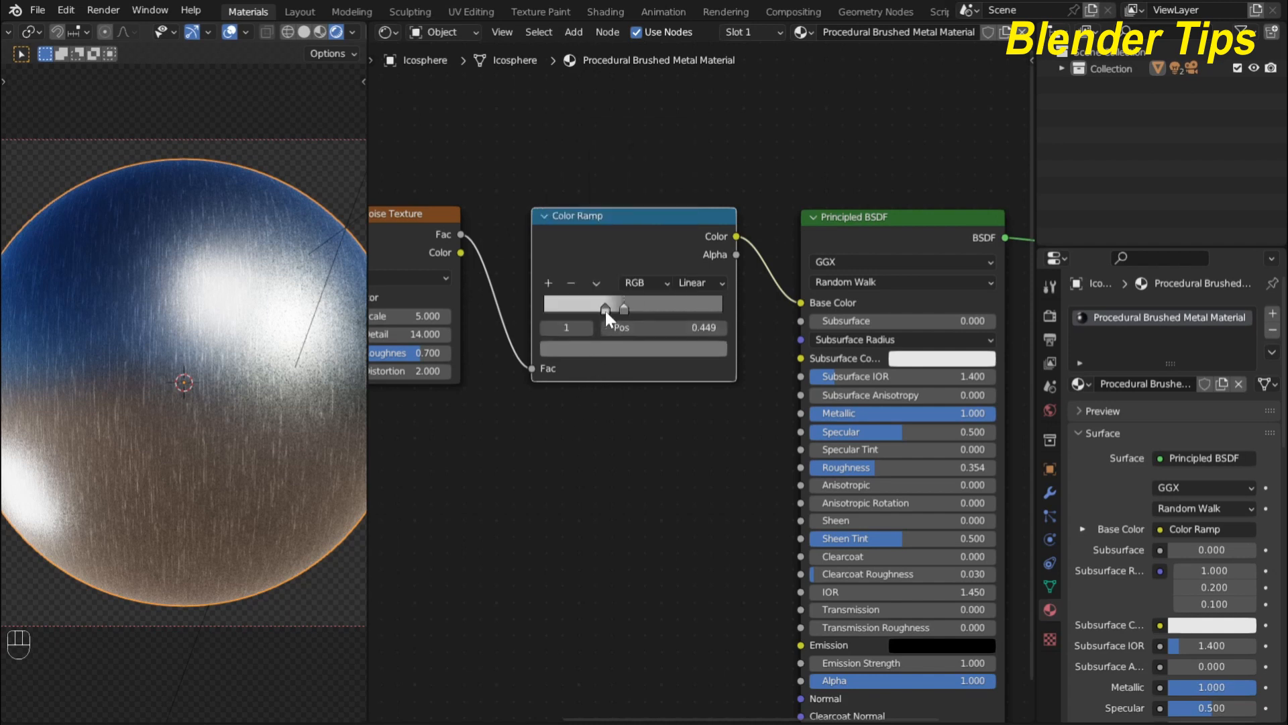
pyautogui.moveTo(605, 311); pyautogui.dragTo(618, 312)
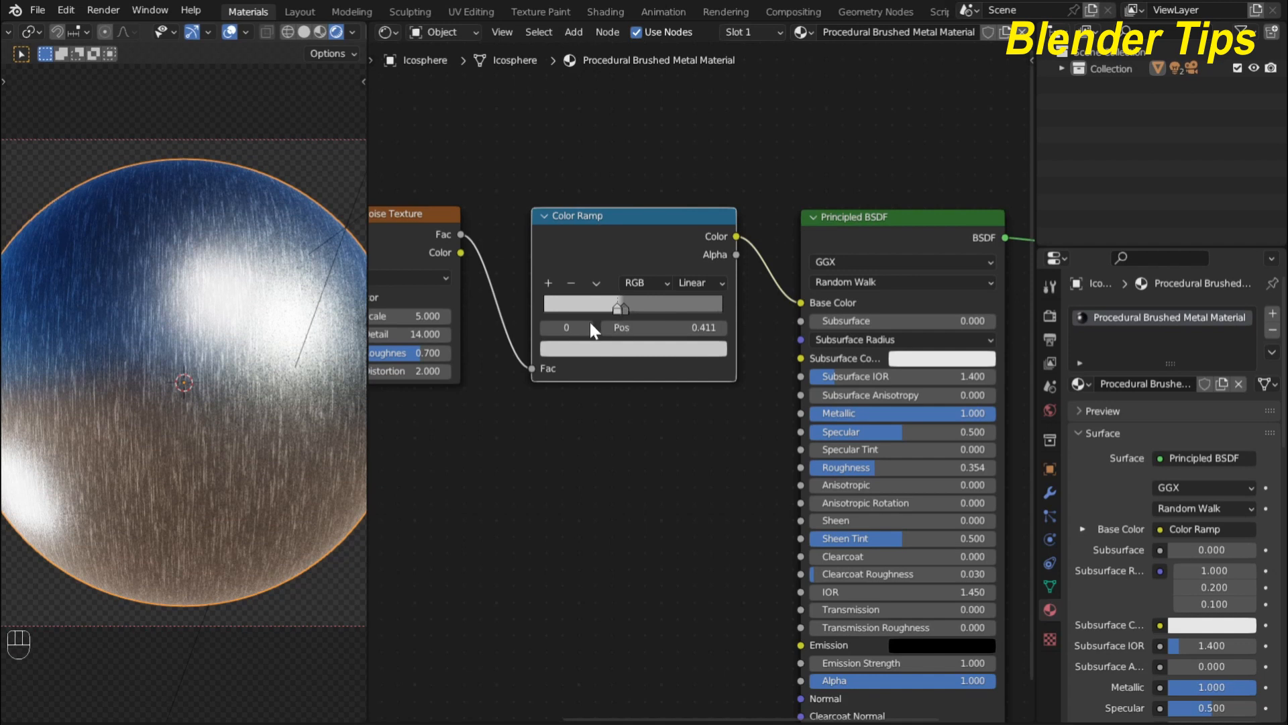
pyautogui.scroll(3, 147, 347)
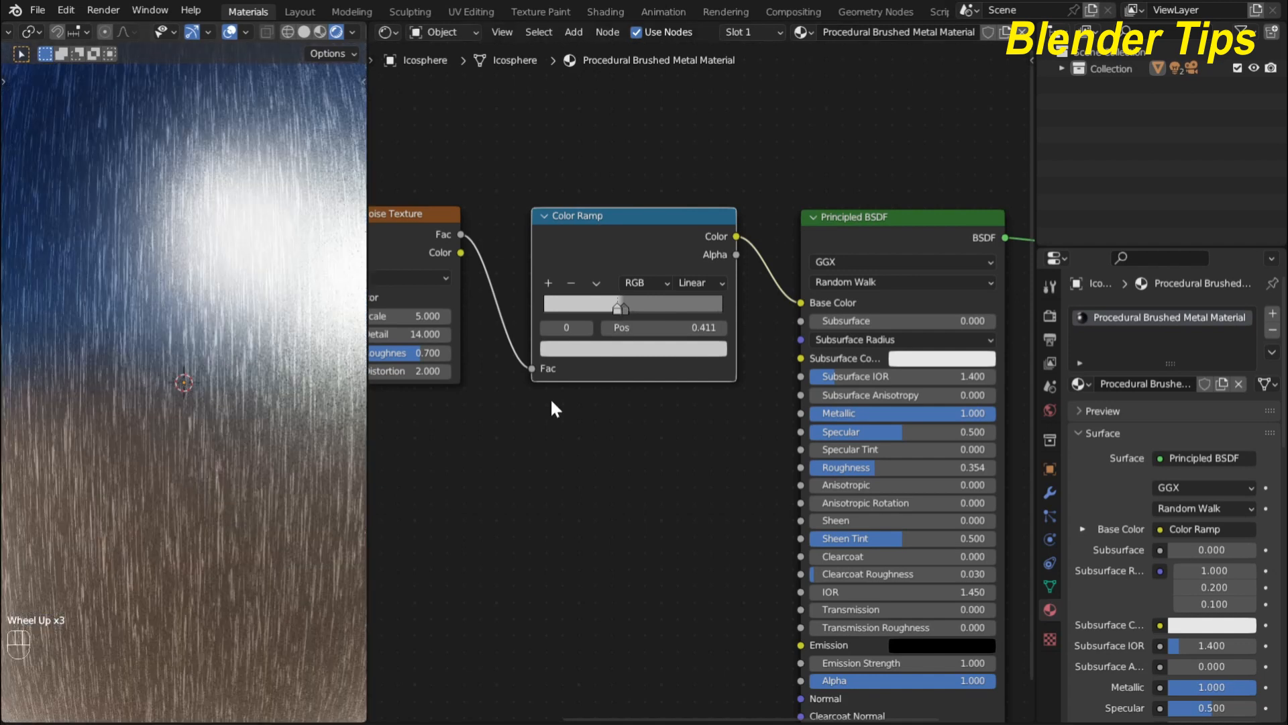
# Step: Rearrange the node layout by lowering the Principled BSDF and shifting the Color Ramp closer to the Noise Texture
pyautogui.scroll(-6, 608, 444)
pyautogui.moveTo(606, 448); pyautogui.dragTo(551, 394, button='middle')
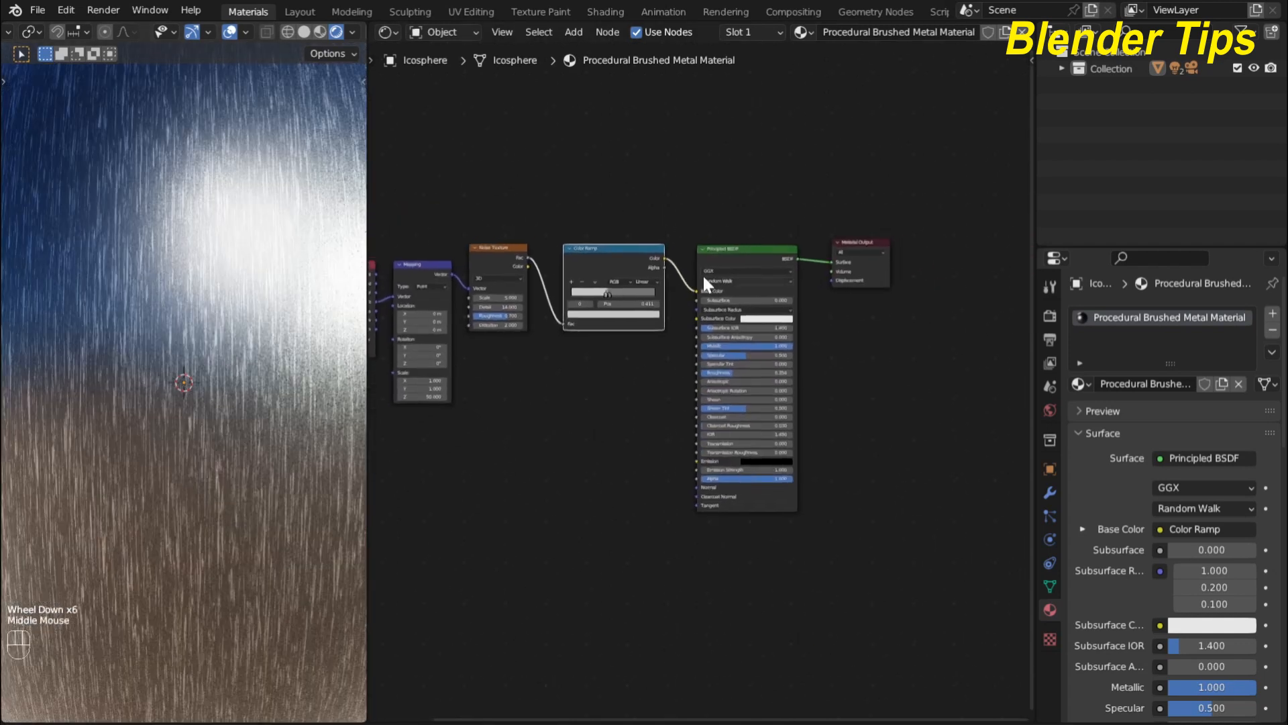
pyautogui.moveTo(728, 255); pyautogui.dragTo(745, 289)
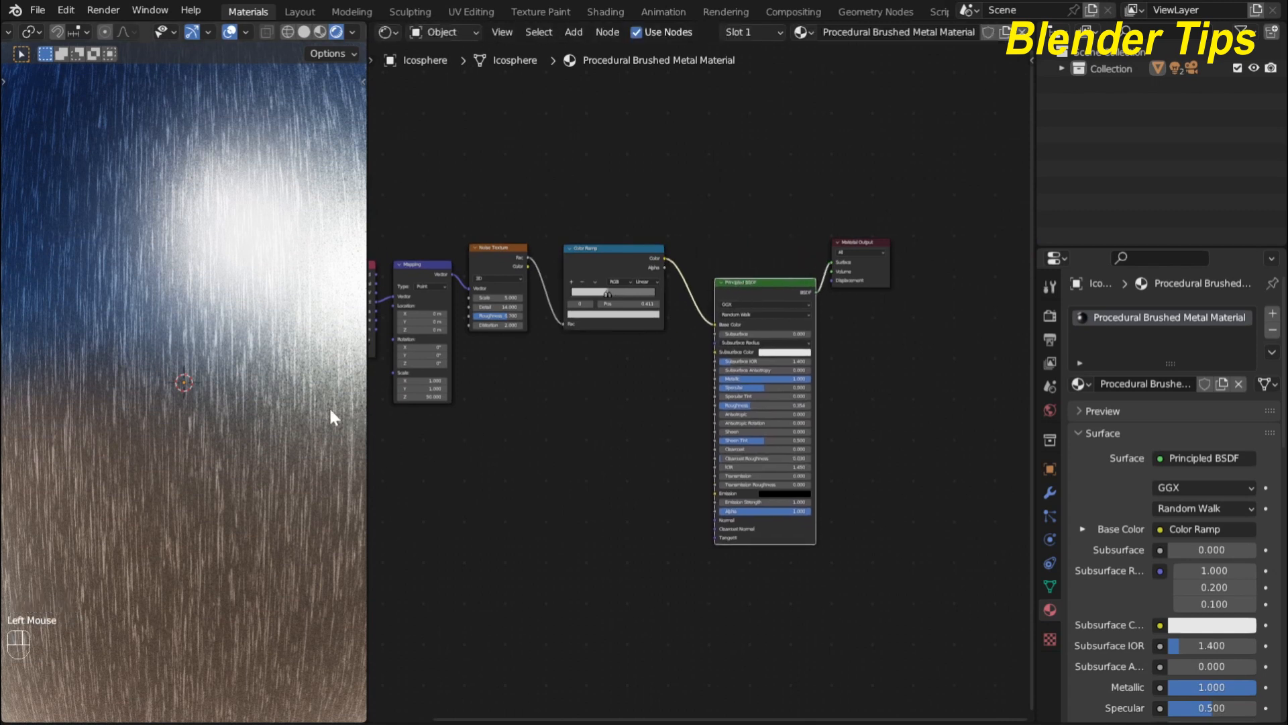
pyautogui.scroll(-2, 496, 411)
pyautogui.moveTo(530, 376); pyautogui.dragTo(536, 362, button='middle')
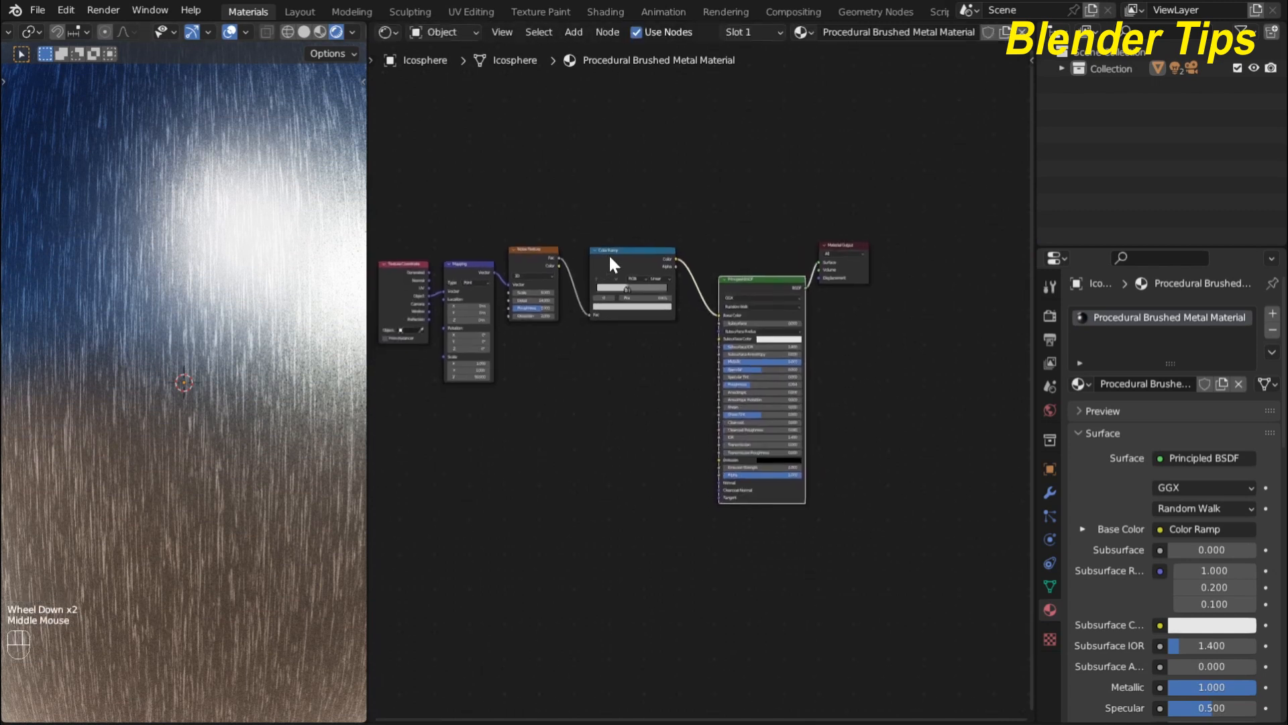
pyautogui.moveTo(609, 254); pyautogui.dragTo(598, 268)
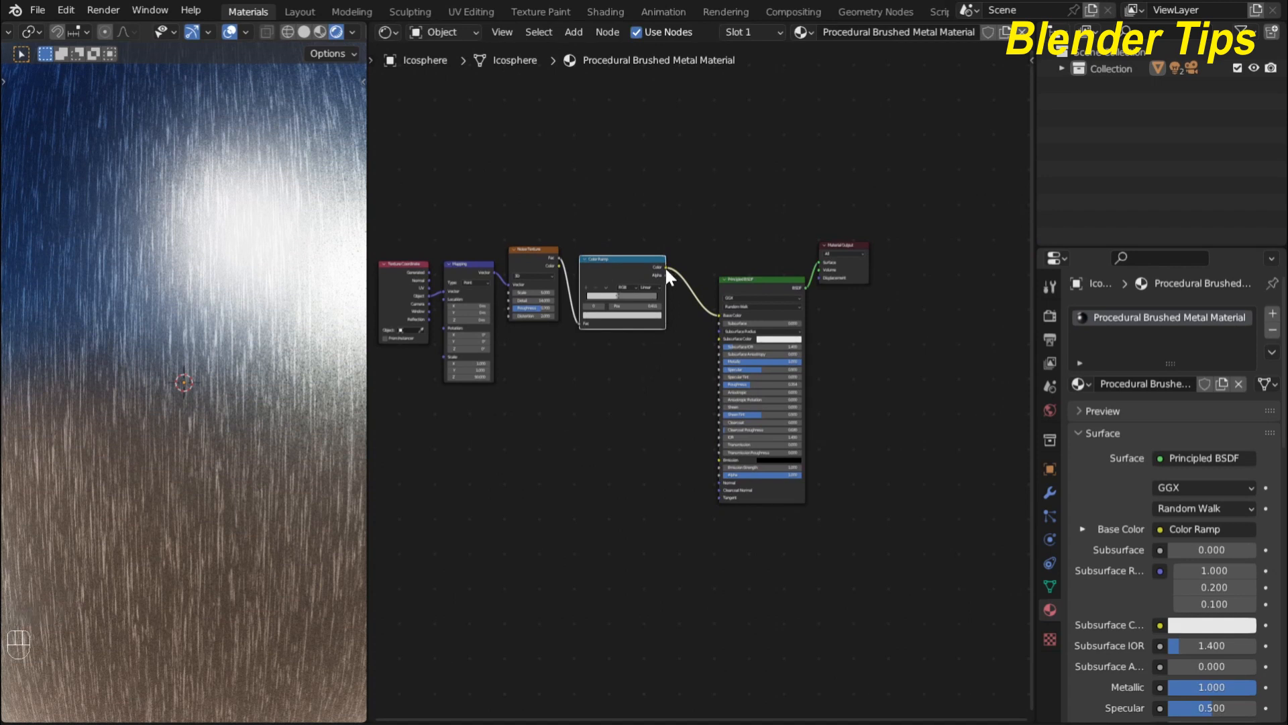
# Step: Connect the Color Ramp's Color output to the Principled BSDF's Normal input, and shift the Principled BSDF and Material Output away to make room
pyautogui.moveTo(666, 268)
pyautogui.mouseDown()
pyautogui.moveTo(683, 299)
pyautogui.moveTo(645, 404)
pyautogui.moveTo(660, 471)
pyautogui.moveTo(714, 482)
pyautogui.mouseUp()
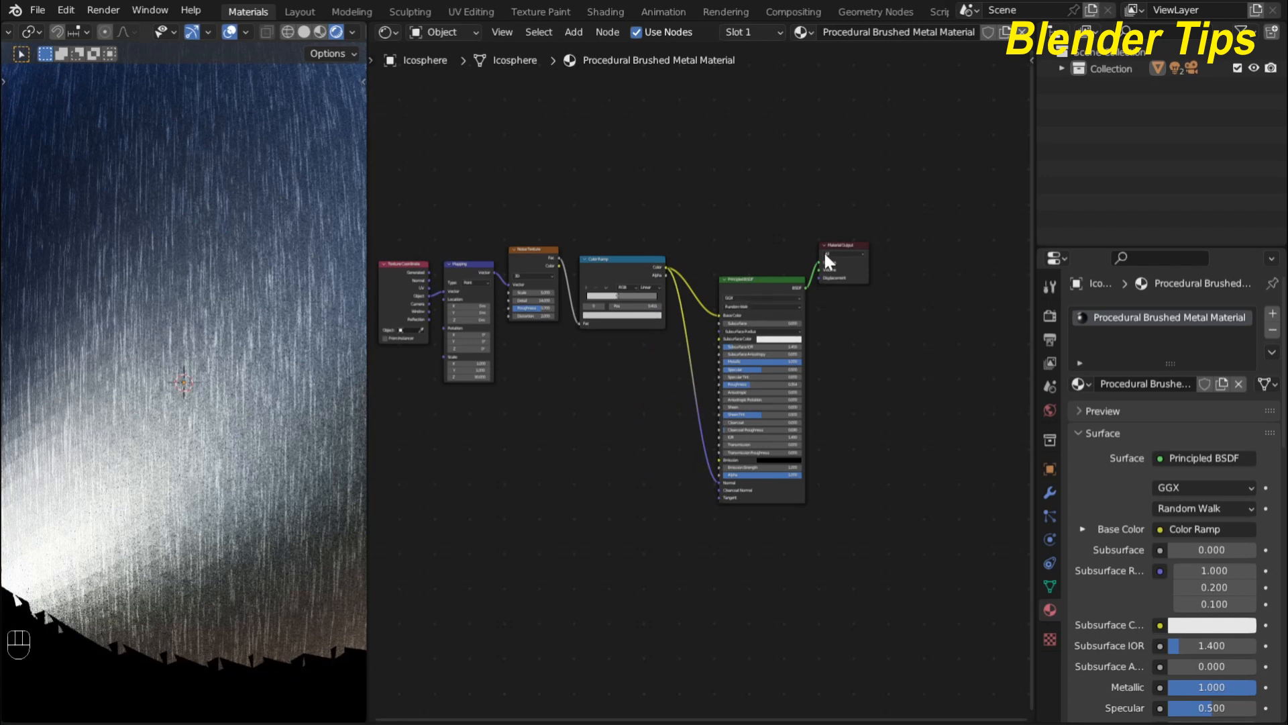
pyautogui.moveTo(825, 258); pyautogui.dragTo(896, 268)
pyautogui.moveTo(771, 288); pyautogui.dragTo(820, 269)
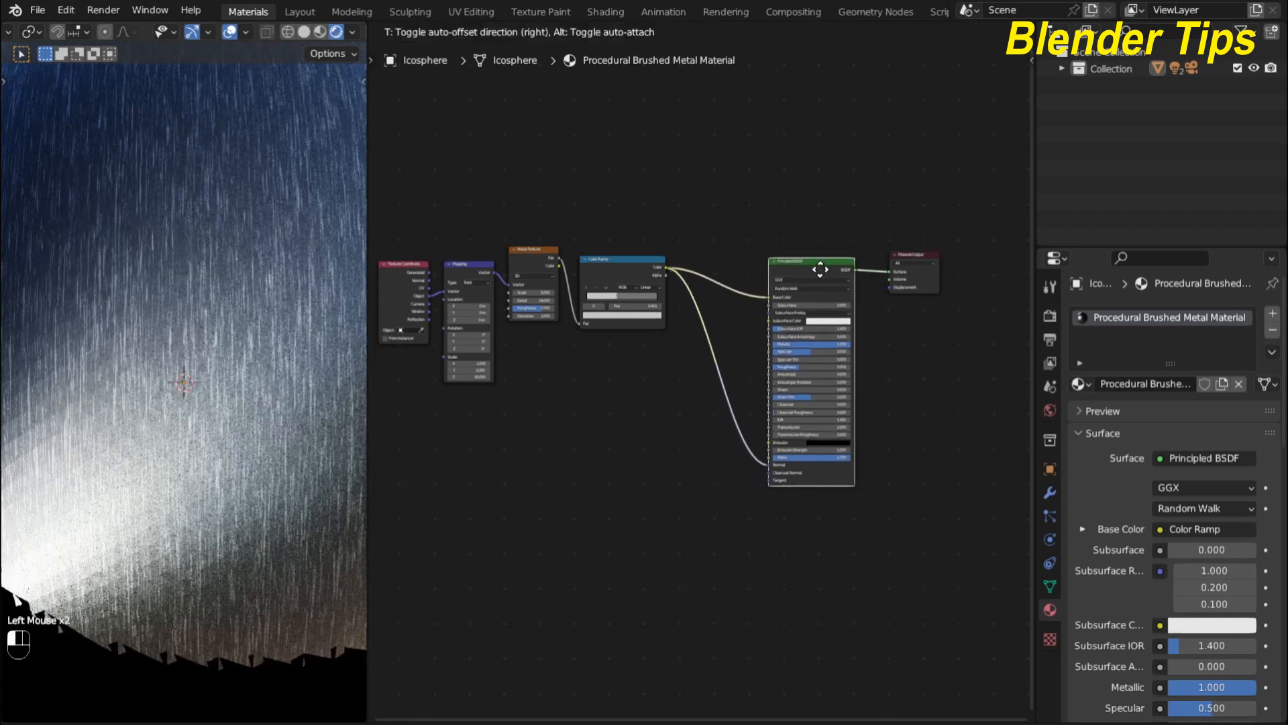
pyautogui.scroll(-3, 195, 541)
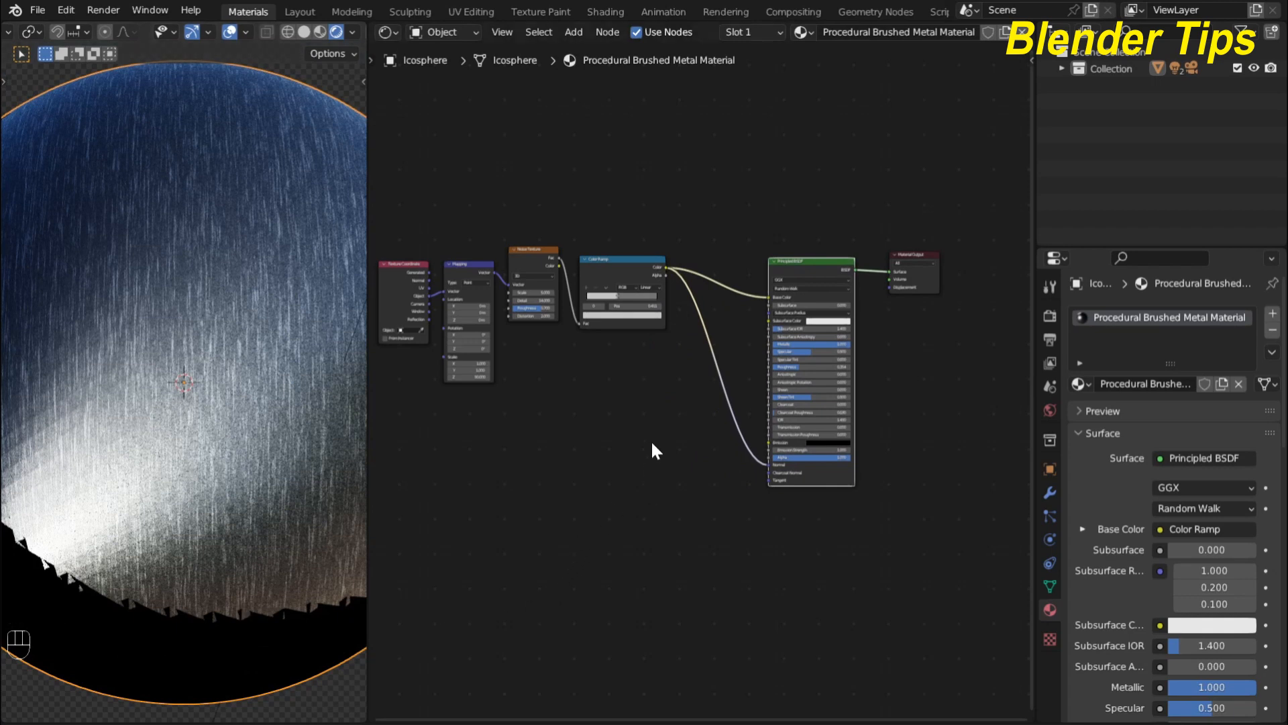
# Step: Add a Bump node on the link between the Color Ramp's Color output and the Principled BSDF's Normal input
pyautogui.scroll(2, 646, 329)
pyautogui.scroll(3, 666, 380)
pyautogui.moveTo(667, 380); pyautogui.dragTo(602, 405, button='middle')
pyautogui.scroll(3, 704, 500)
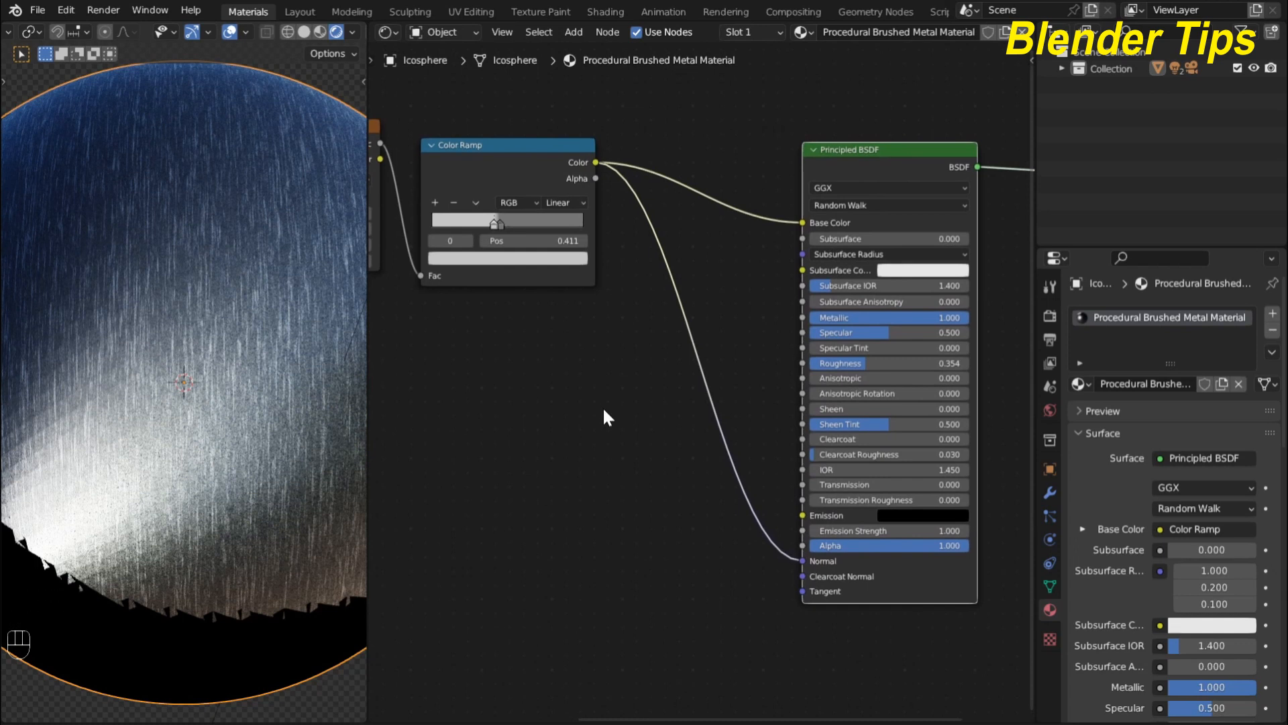
pyautogui.hotkey('shift', 'a')
pyautogui.click(604, 410)
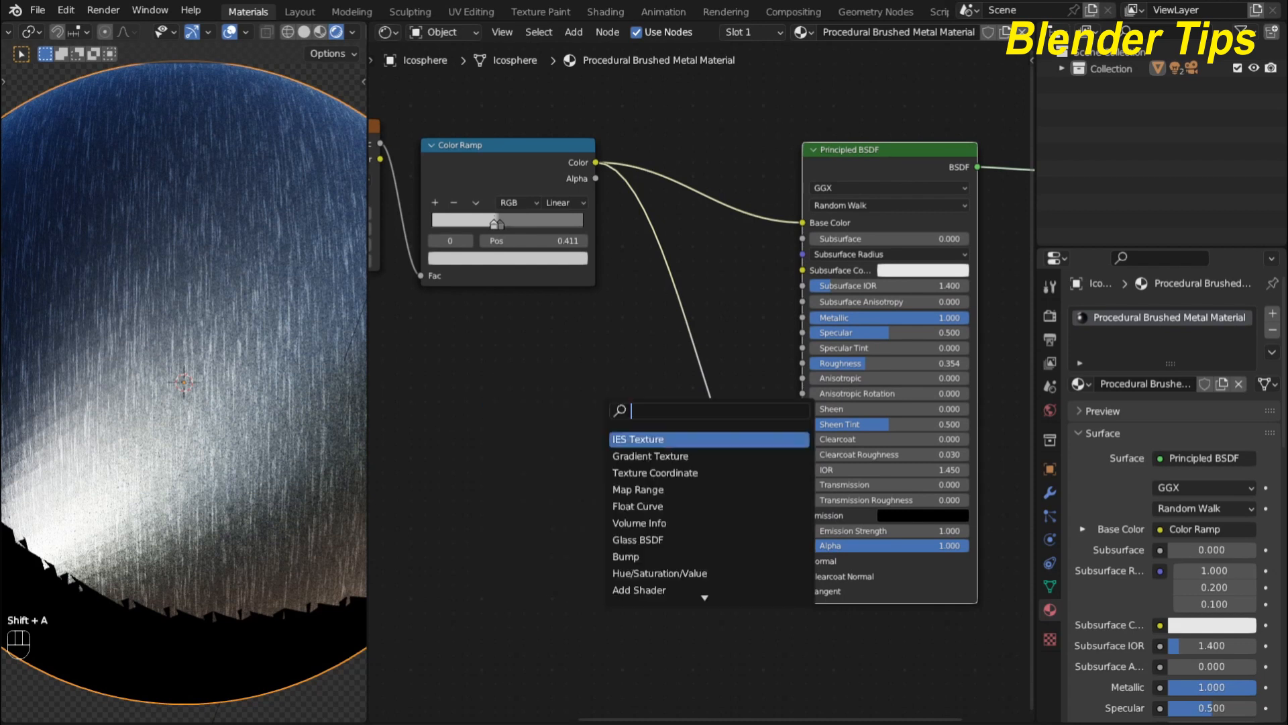
pyautogui.write('bu')
pyautogui.click(627, 439)
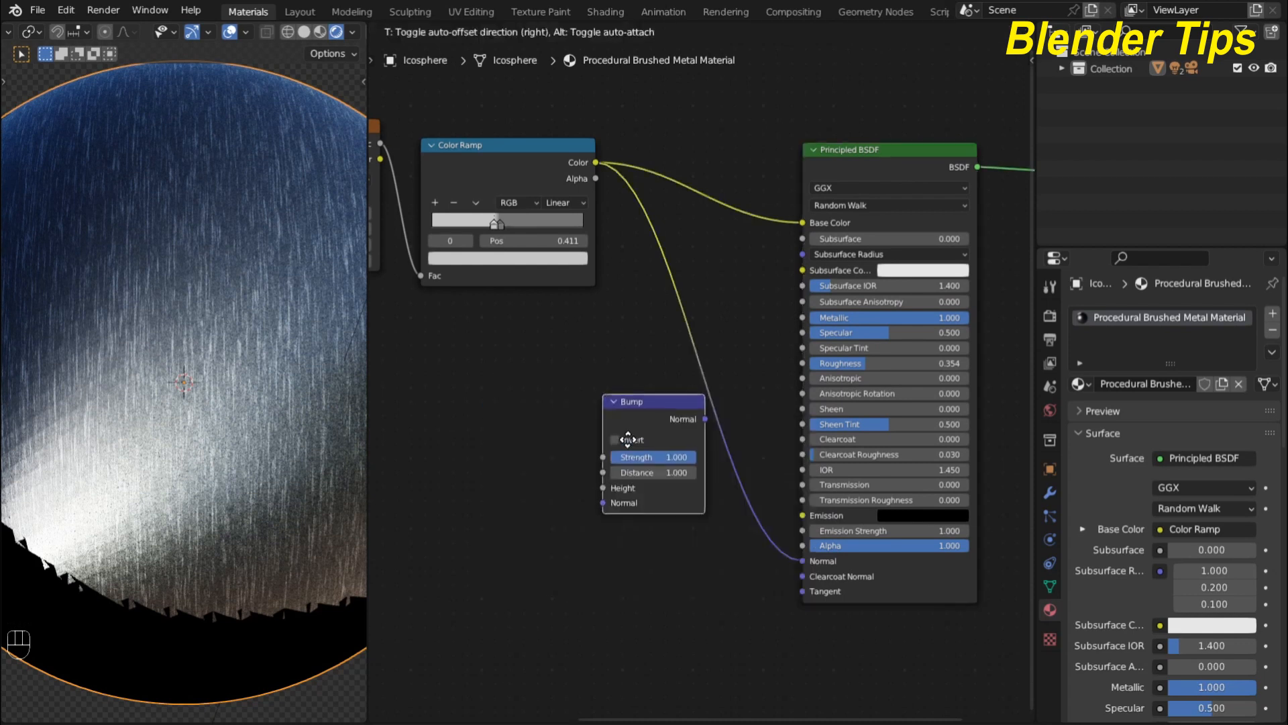
pyautogui.click(681, 460)
# Step: Move the Color Ramp link from the Bump node's Normal input to its Height input
pyautogui.scroll(2, 681, 460)
pyautogui.scroll(1, 637, 564)
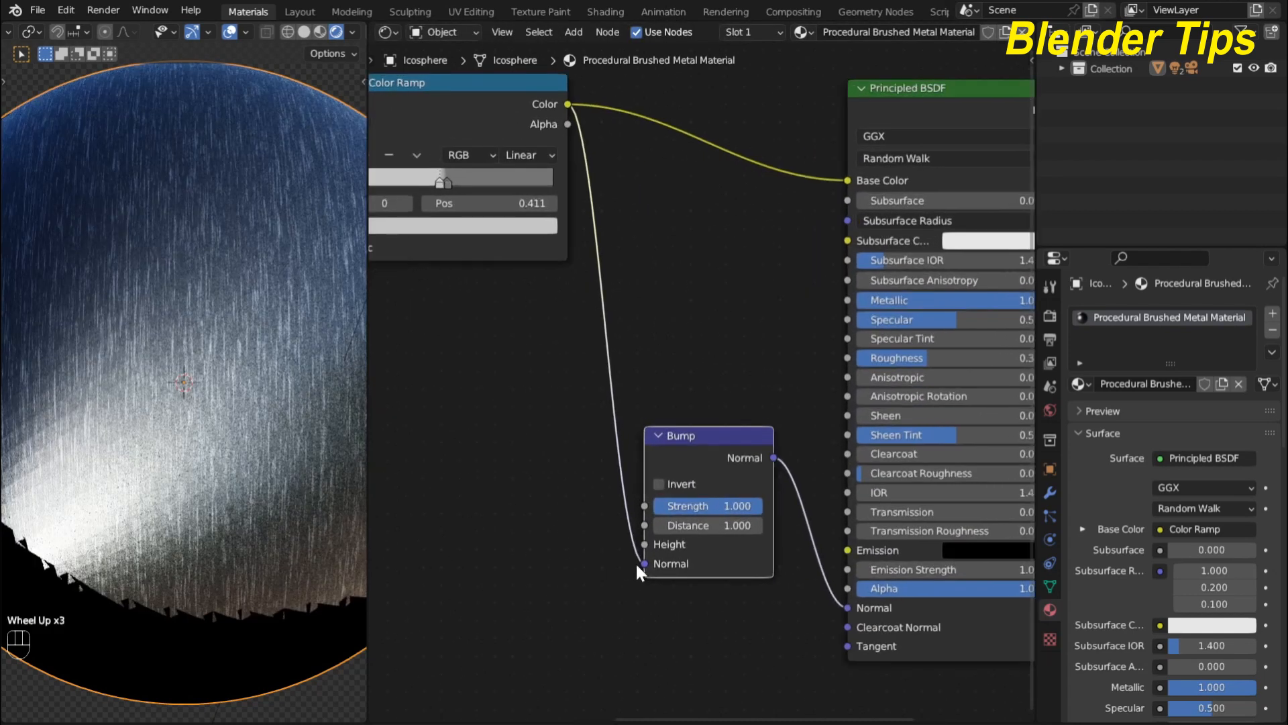
pyautogui.moveTo(646, 564)
pyautogui.mouseDown()
pyautogui.moveTo(622, 548)
pyautogui.moveTo(637, 543)
pyautogui.mouseUp()
pyautogui.scroll(1, 195, 335)
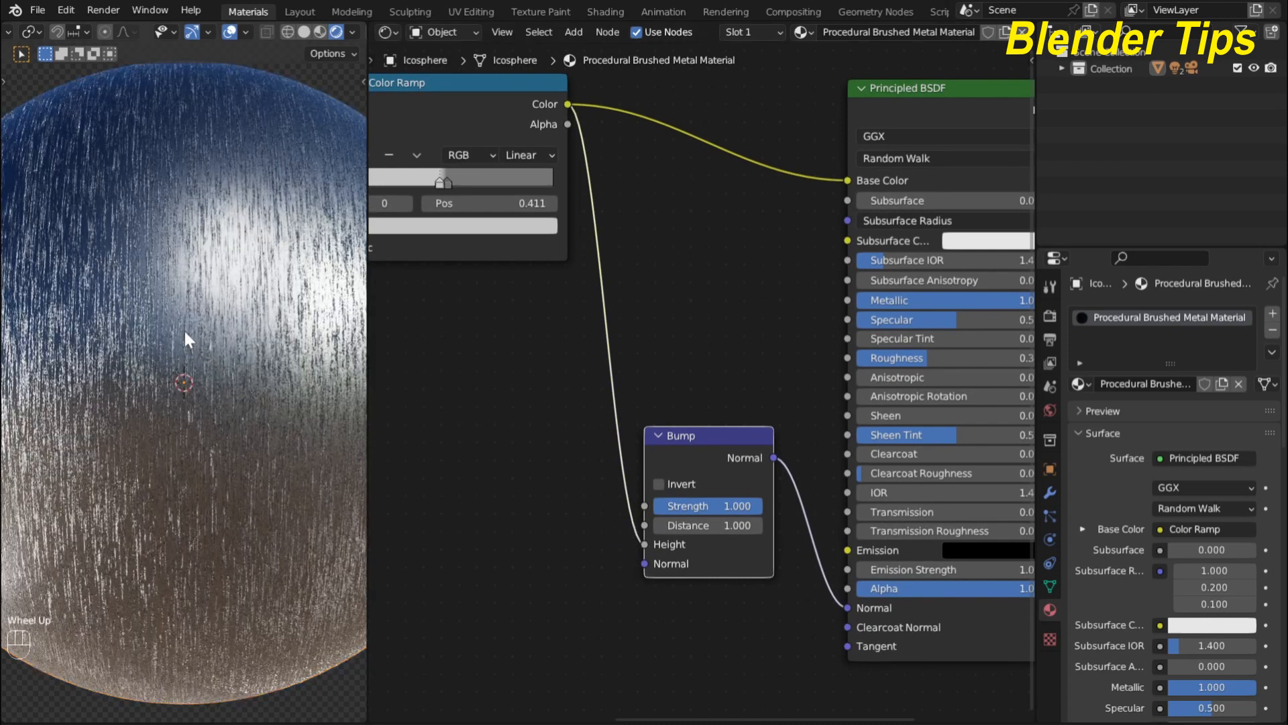
pyautogui.moveTo(549, 551); pyautogui.dragTo(552, 500, button='middle')
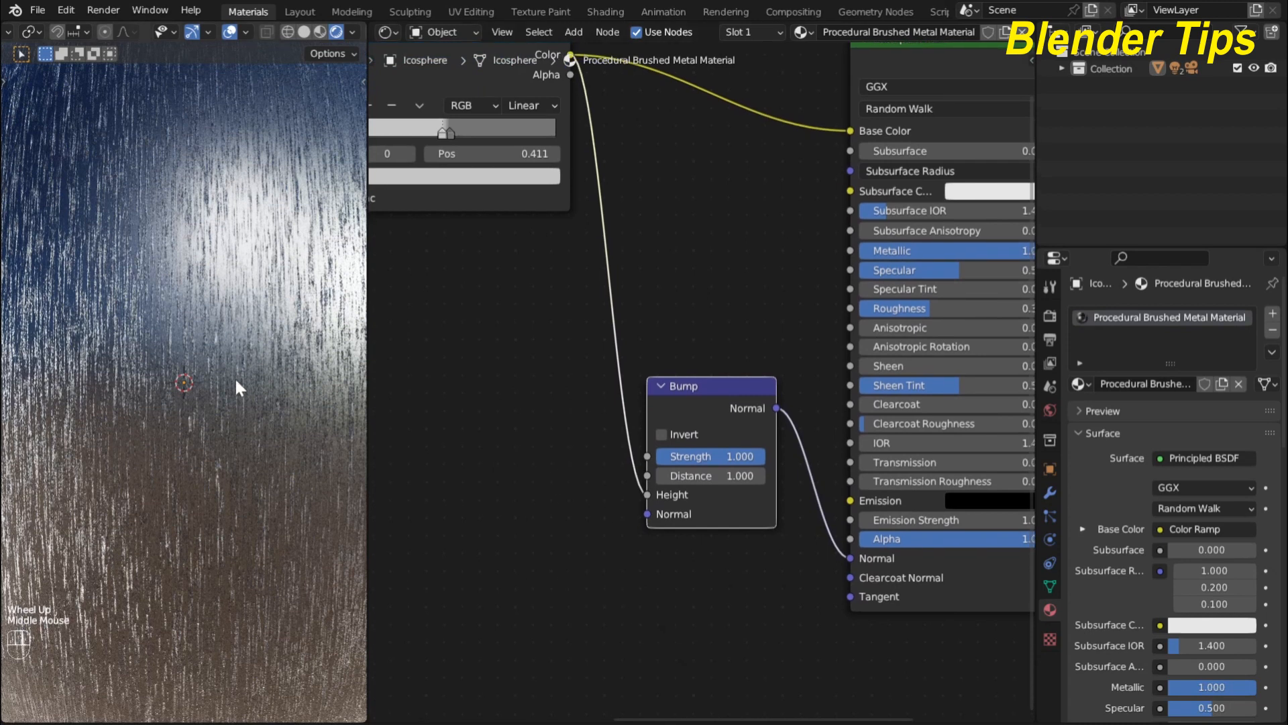
pyautogui.scroll(-1, 221, 342)
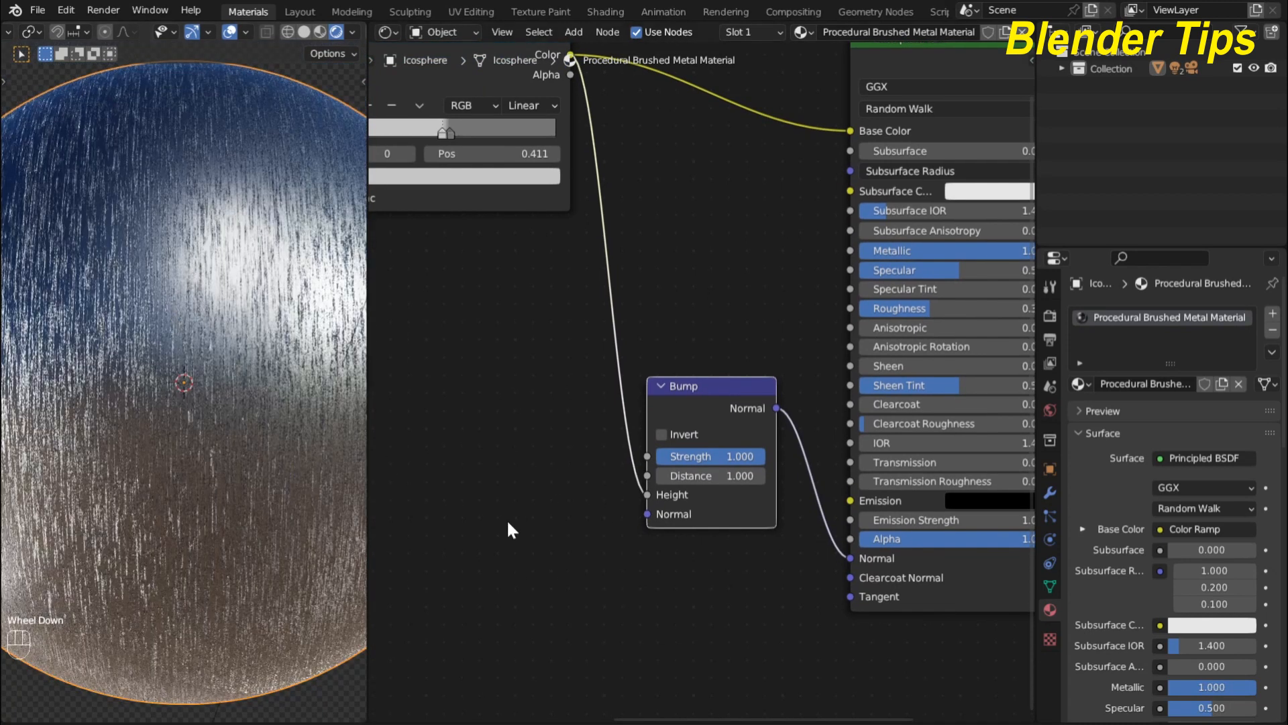
# Step: Set the Bump node's Strength to 0.400 and check the effect on the sphere
pyautogui.scroll(2, 506, 518)
pyautogui.moveTo(509, 515); pyautogui.dragTo(489, 511, button='middle')
pyautogui.moveTo(727, 469); pyautogui.dragTo(656, 469)
pyautogui.click(688, 466)
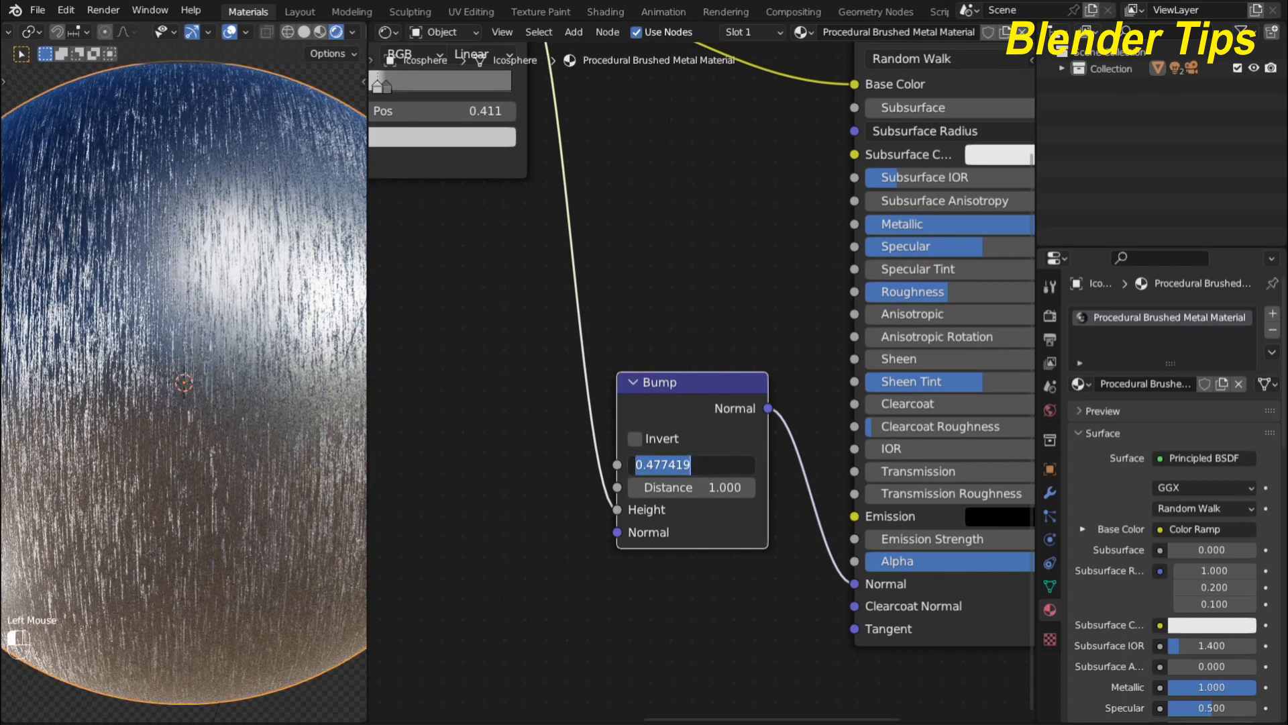
pyautogui.write('.400')
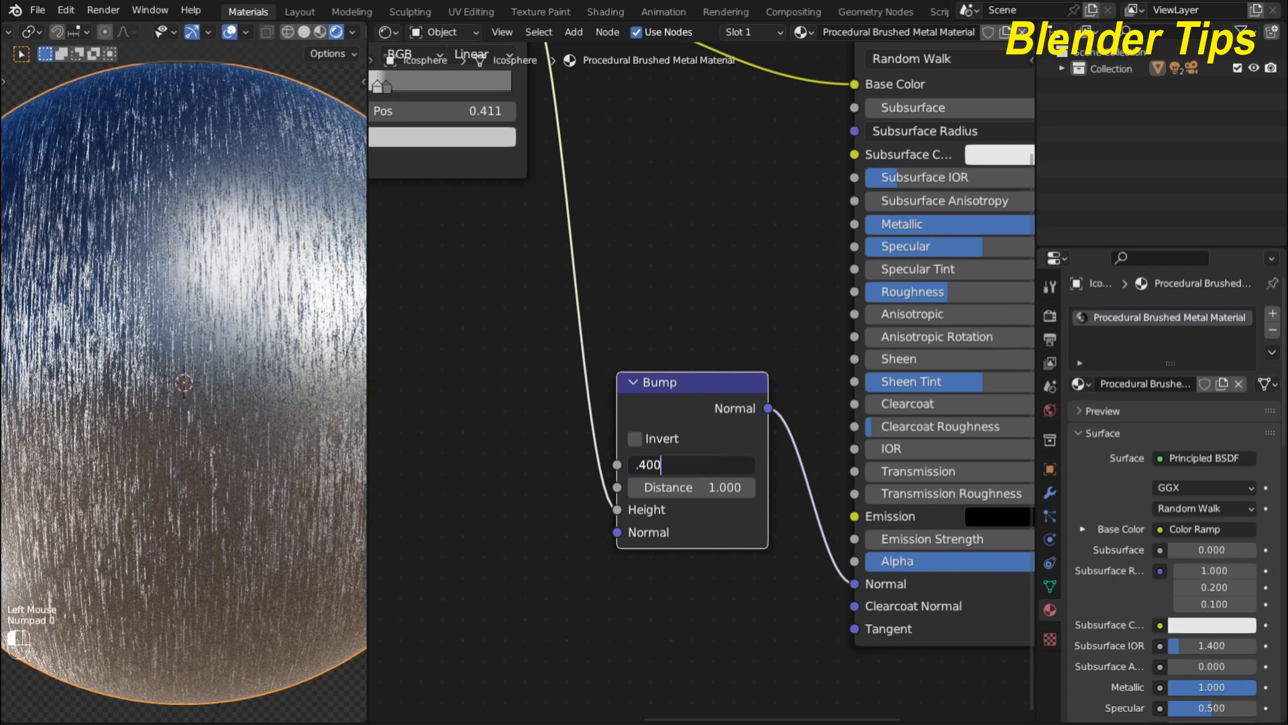
pyautogui.press('Return')
pyautogui.scroll(3, 251, 315)
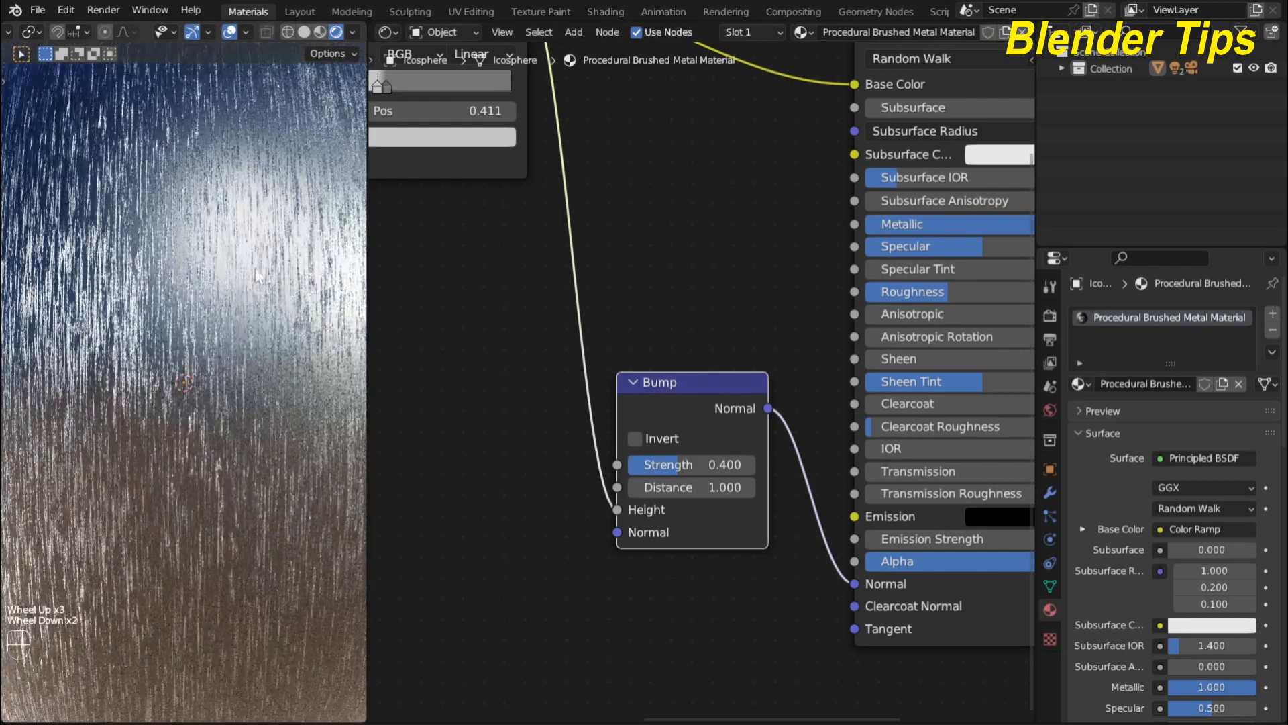
pyautogui.scroll(-3, 255, 263)
pyautogui.scroll(1, 218, 288)
pyautogui.scroll(-1, 217, 194)
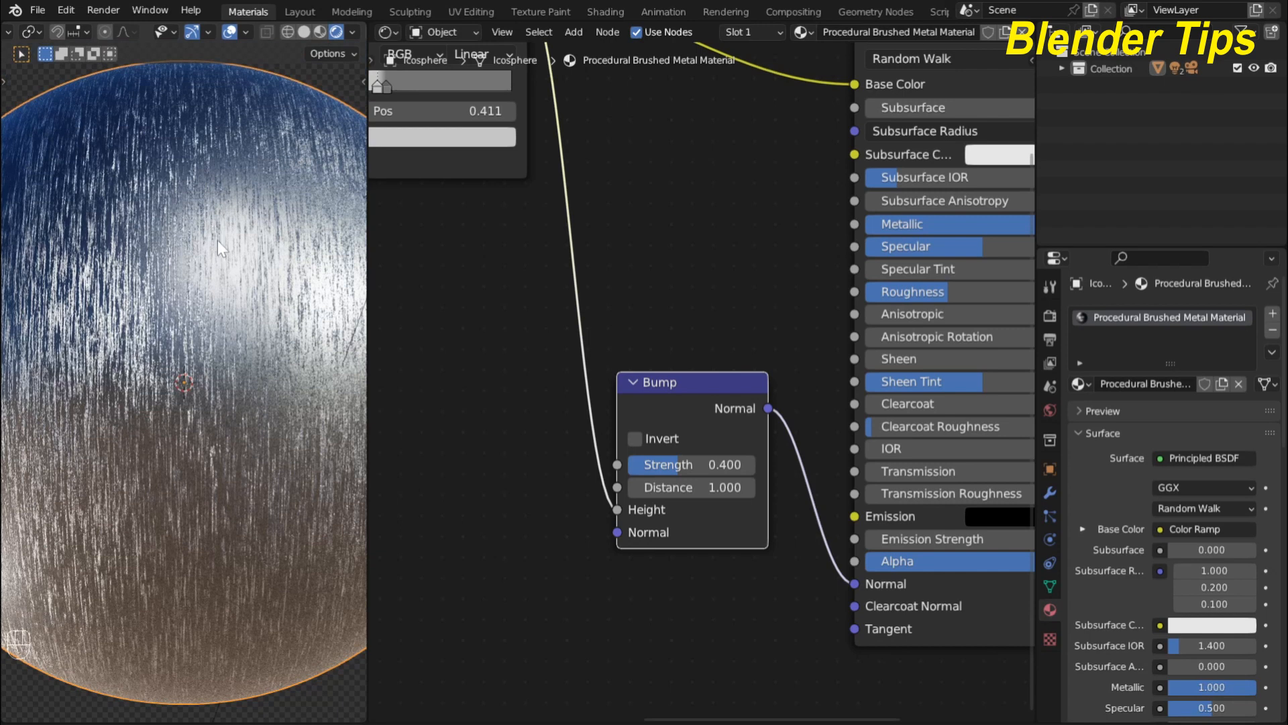
# Step: Enable Invert on the Bump node and inspect the sphere's surface
pyautogui.scroll(2, 216, 248)
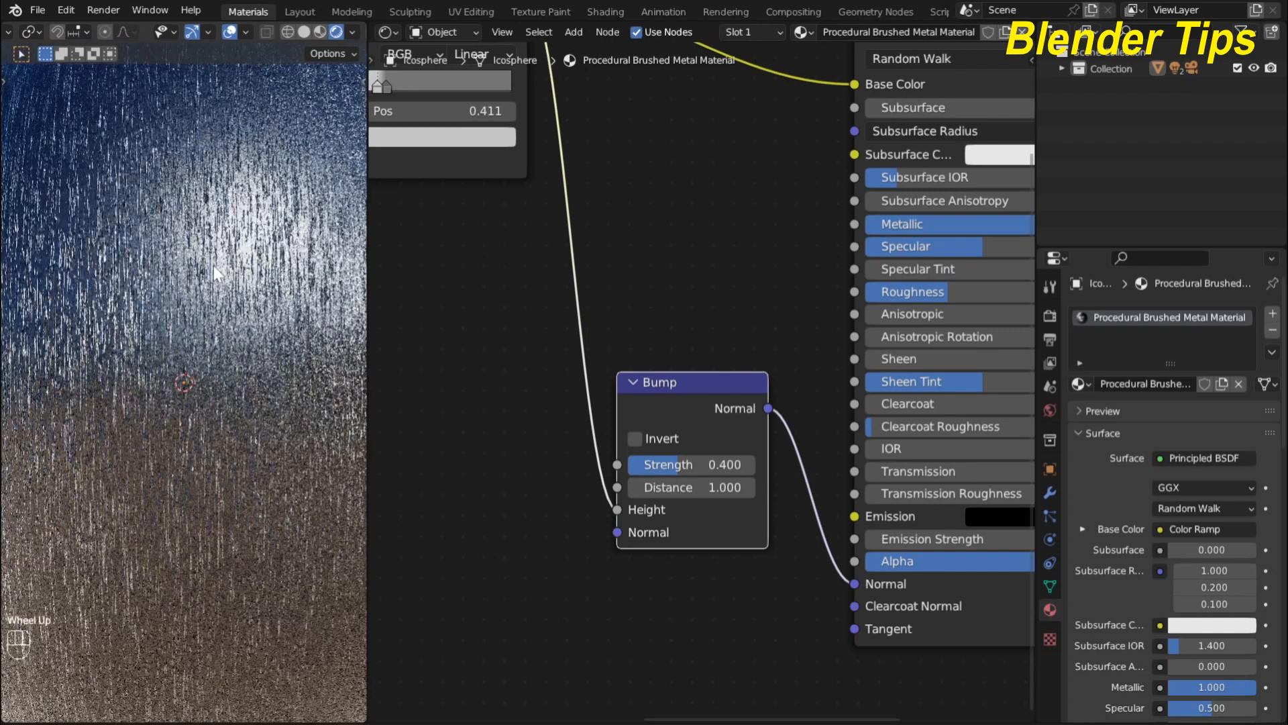
pyautogui.scroll(1, 517, 429)
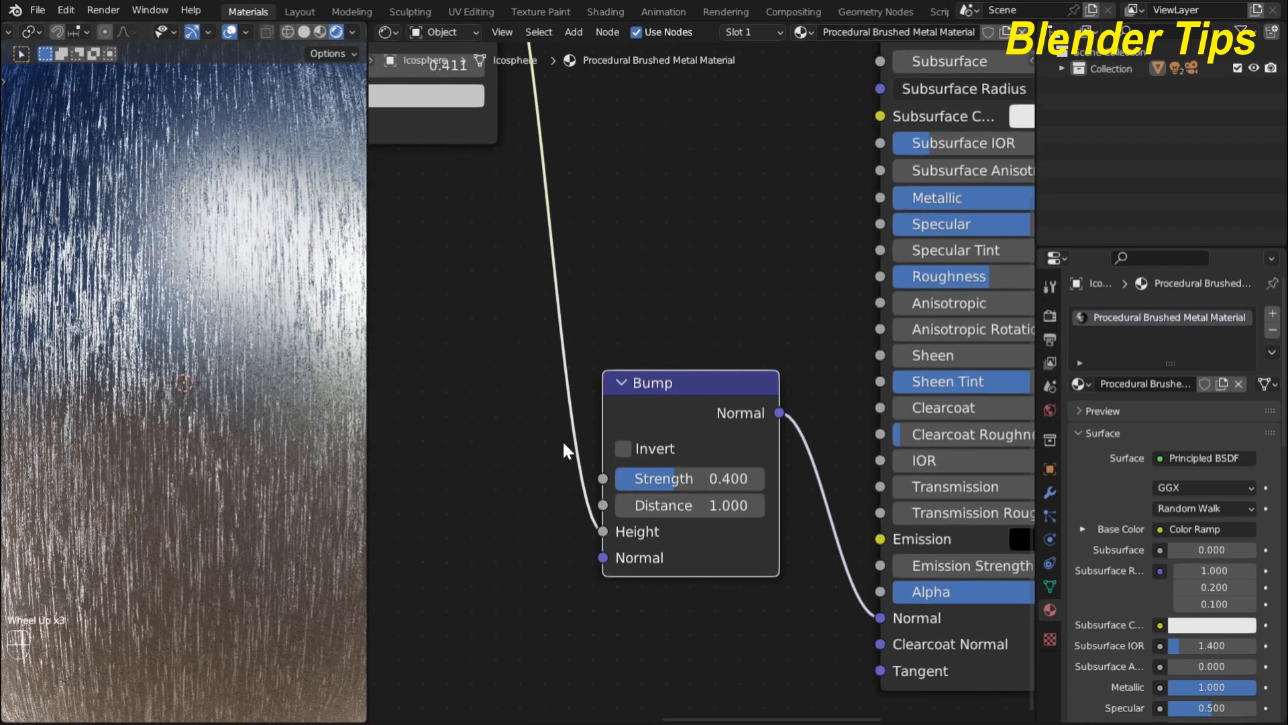
pyautogui.click(622, 449)
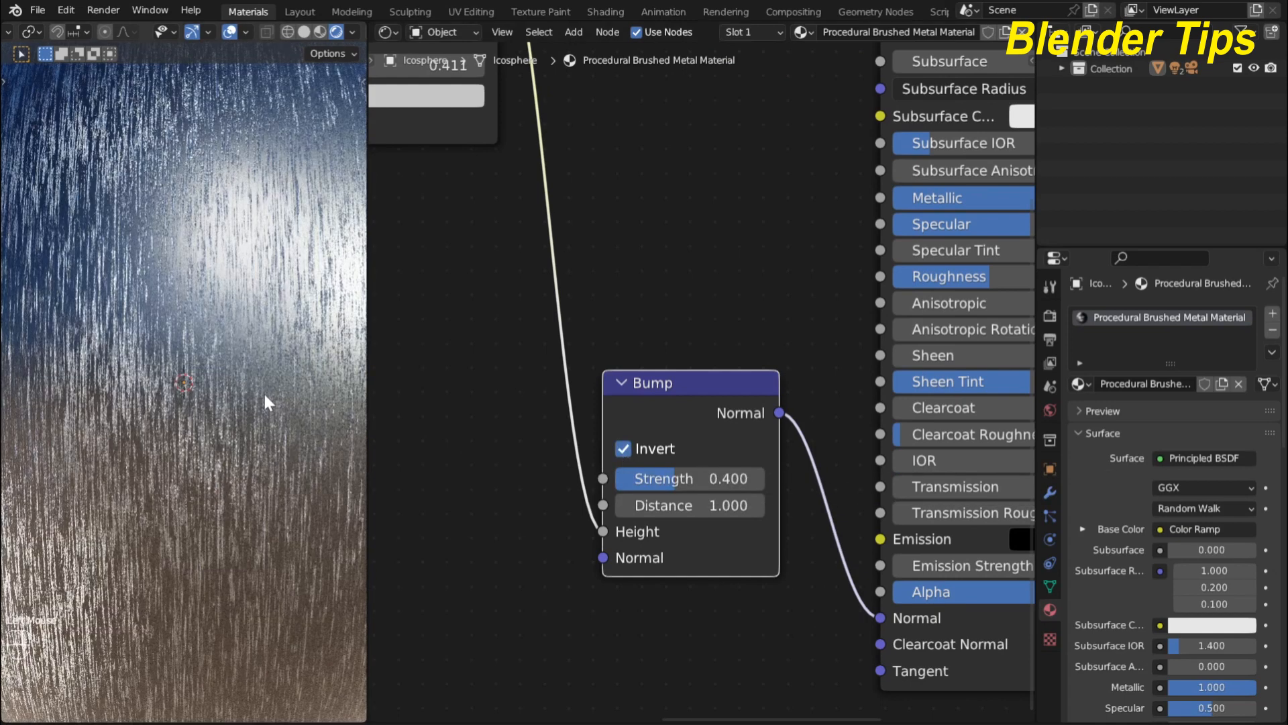
pyautogui.scroll(-3, 219, 320)
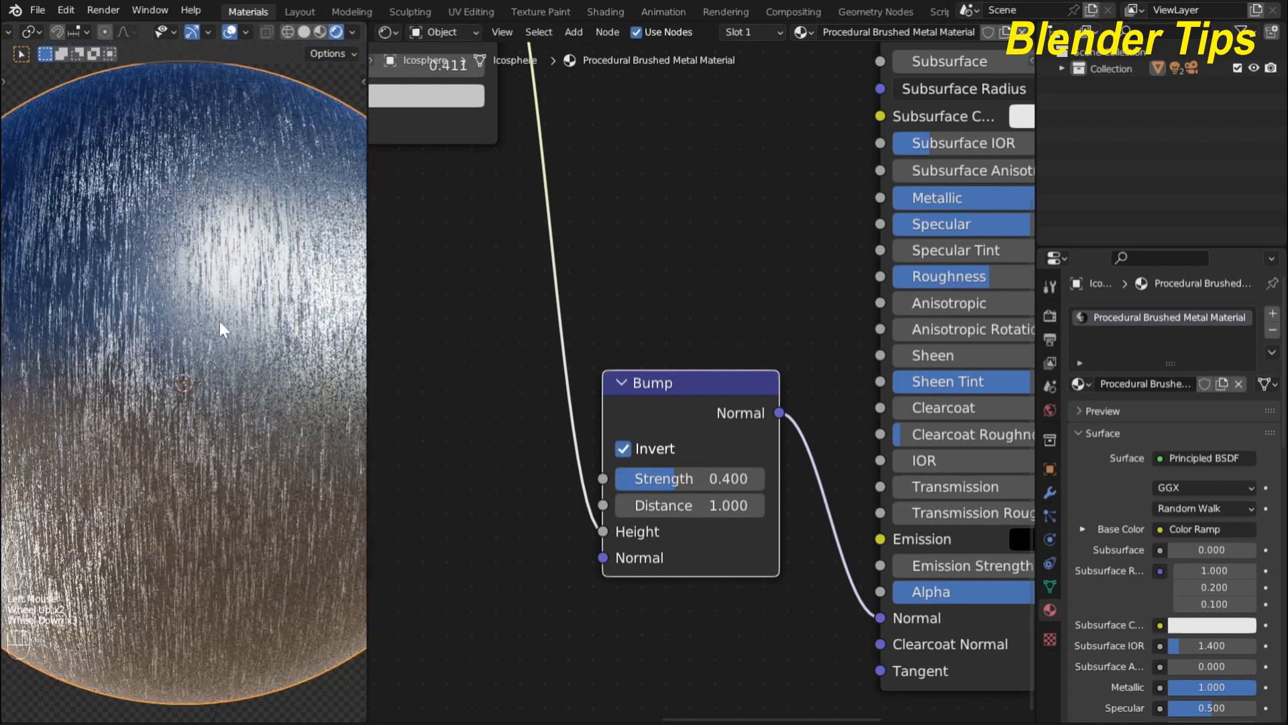
pyautogui.scroll(-1, 219, 321)
# Step: Add a second Noise Texture node in the empty space below the first one
pyautogui.scroll(-3, 475, 397)
pyautogui.moveTo(481, 429); pyautogui.dragTo(564, 455, button='middle')
pyautogui.scroll(-3, 560, 500)
pyautogui.scroll(-1, 47, 197)
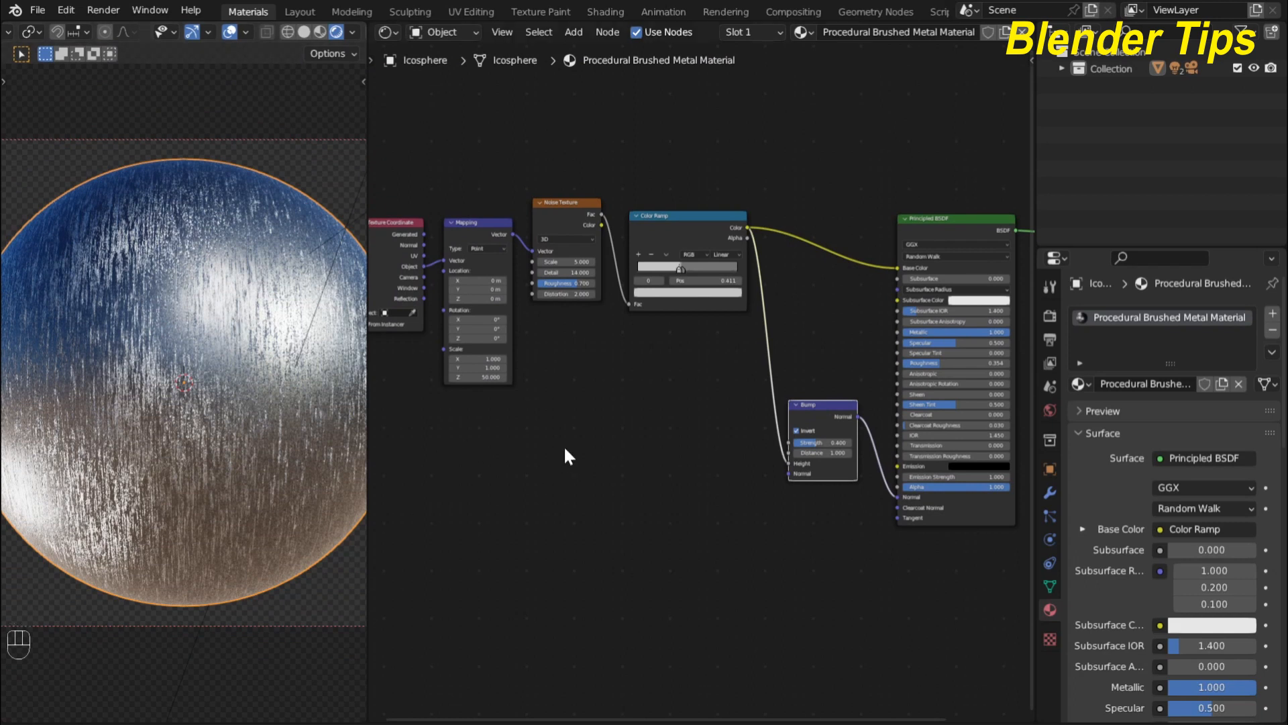
pyautogui.moveTo(564, 449); pyautogui.dragTo(622, 428, button='middle')
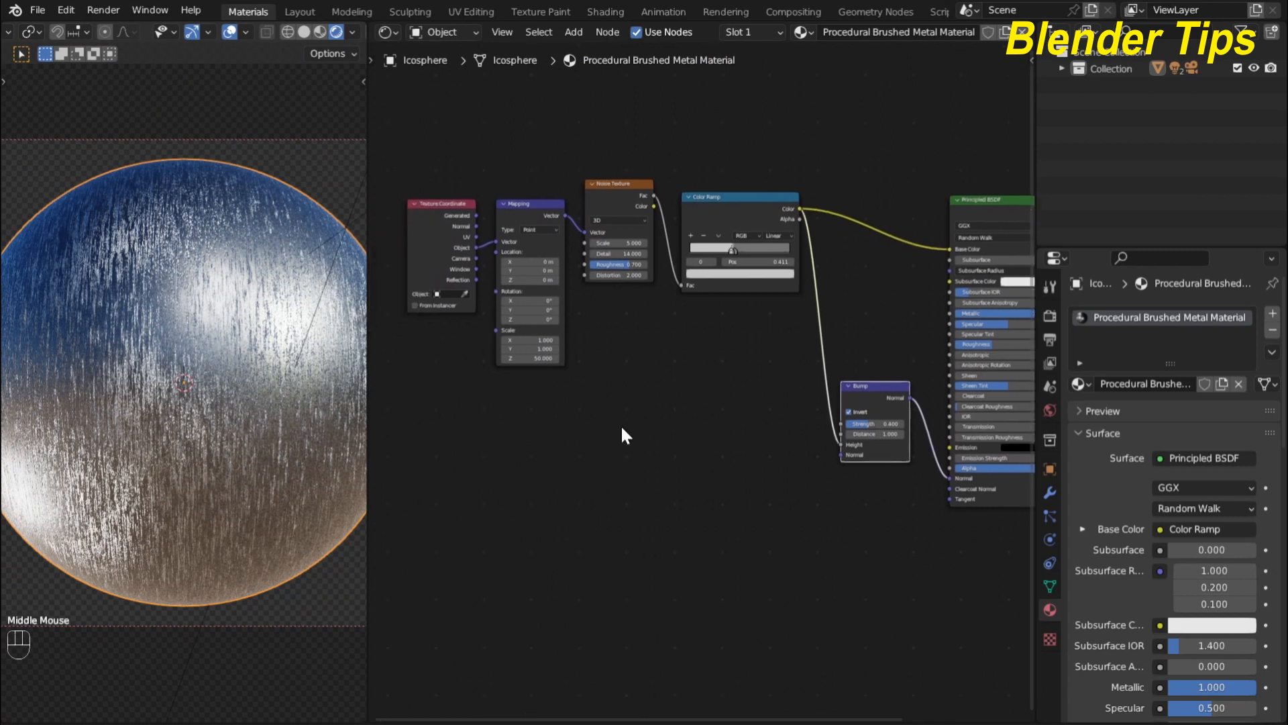
pyautogui.hotkey('shift', 'a')
pyautogui.write('n')
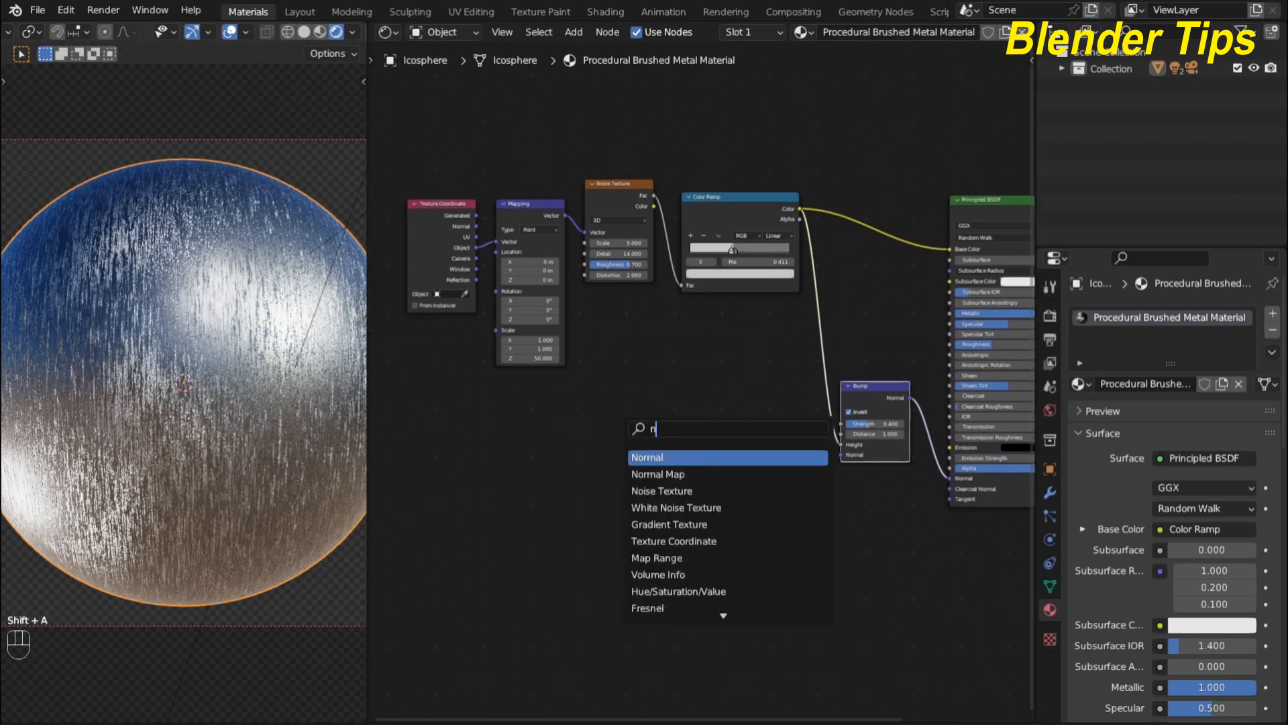
pyautogui.write('o')
pyautogui.press('Return')
pyautogui.click(605, 458)
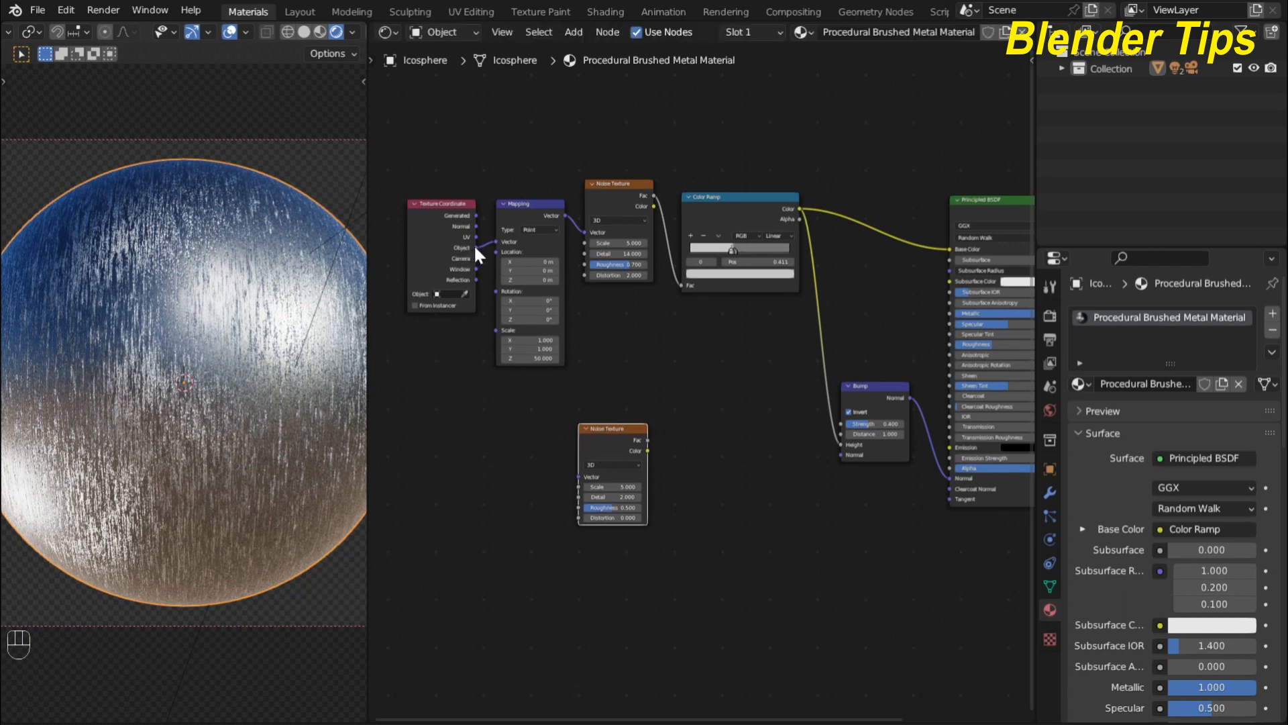
# Step: Connect the Texture Coordinate's Object output to the second Noise Texture's Vector, and that noise's Fac output to the Principled BSDF's Roughness
pyautogui.moveTo(475, 247); pyautogui.dragTo(573, 474)
pyautogui.scroll(3, 602, 386)
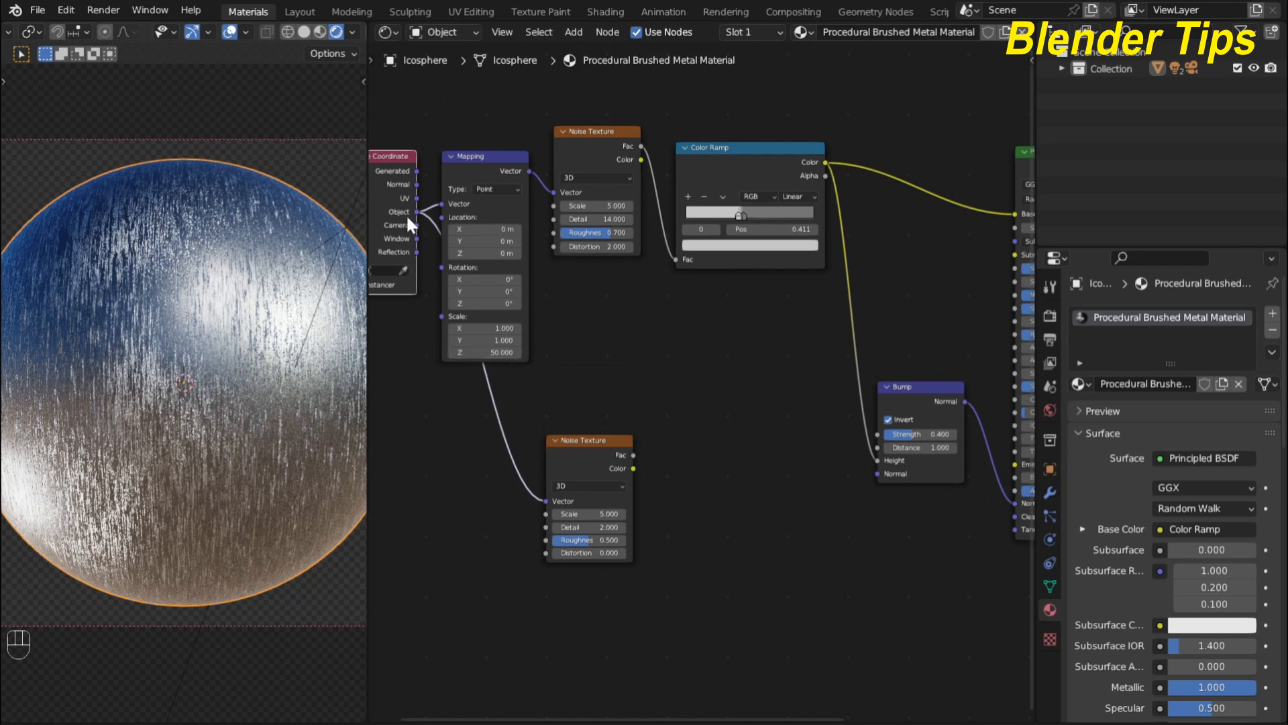
pyautogui.moveTo(690, 489); pyautogui.dragTo(550, 425, button='middle')
pyautogui.click(524, 420)
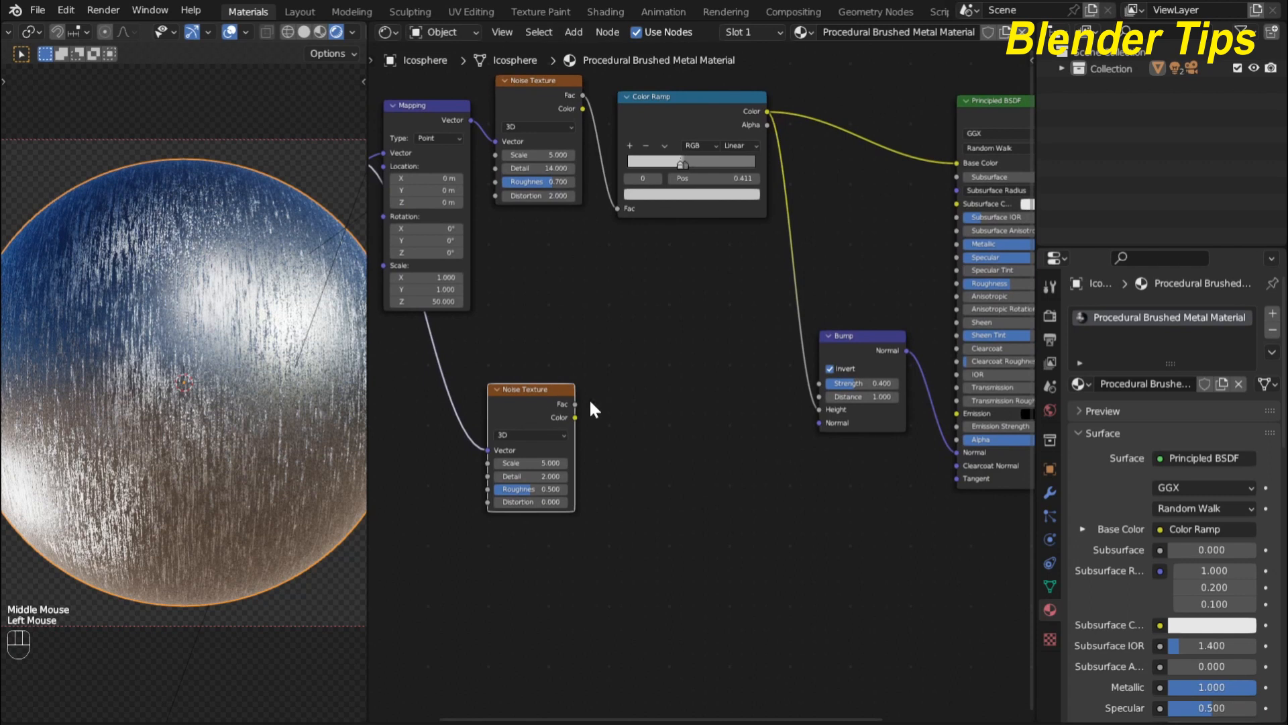
pyautogui.moveTo(575, 404)
pyautogui.mouseDown()
pyautogui.moveTo(733, 311)
pyautogui.moveTo(911, 274)
pyautogui.moveTo(952, 280)
pyautogui.mouseUp()
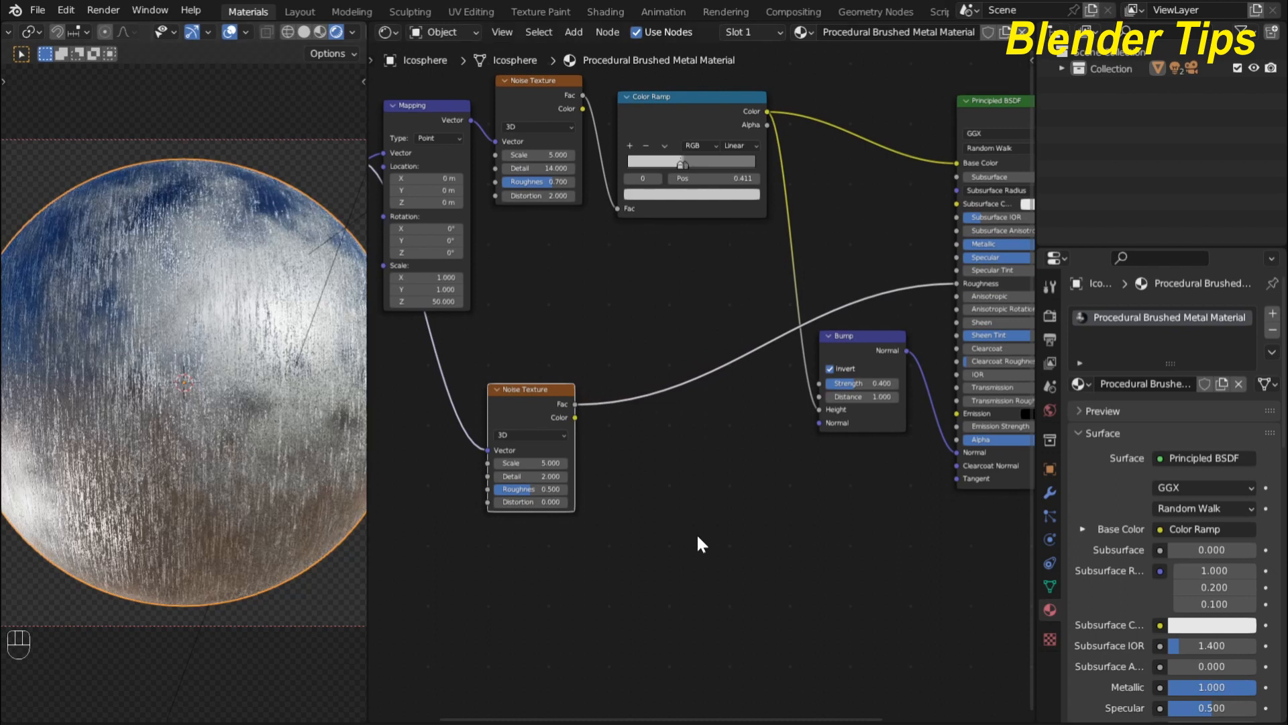
pyautogui.scroll(2, 697, 542)
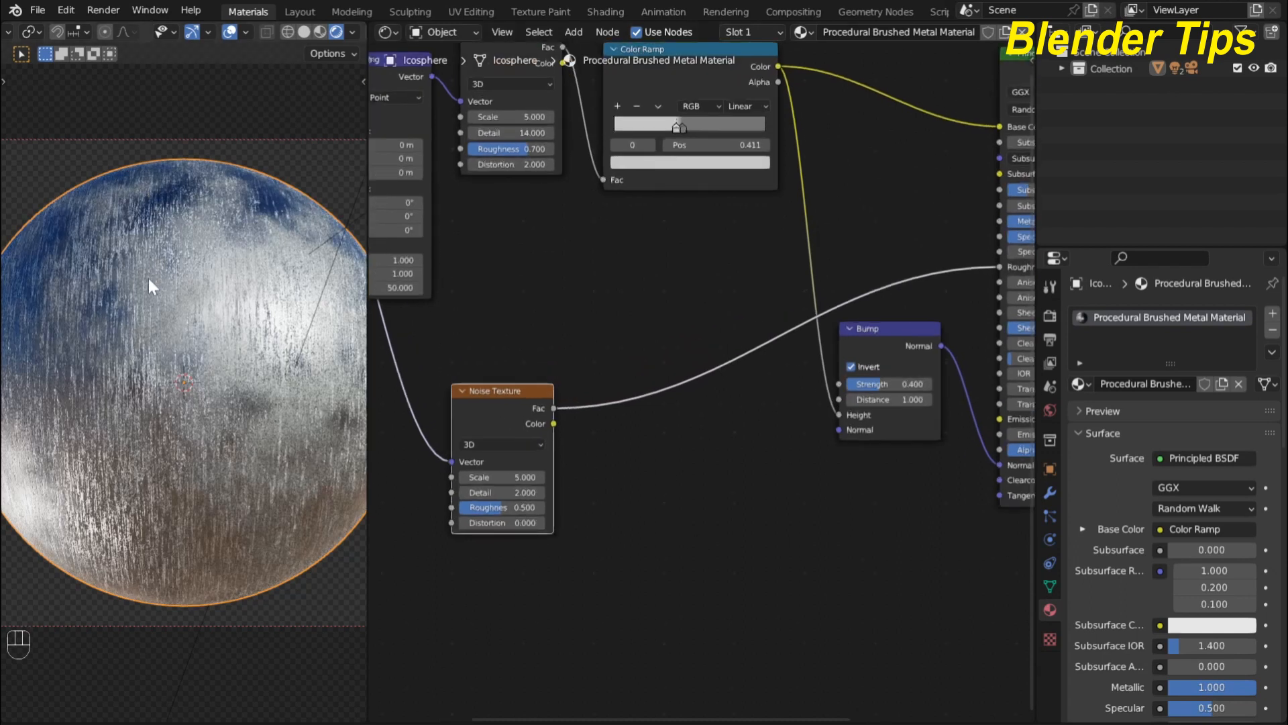
# Step: Insert a Color Ramp node on the link between the second Noise Texture and the Principled BSDF's Roughness input
pyautogui.scroll(-1, 642, 477)
pyautogui.moveTo(642, 476); pyautogui.dragTo(613, 442, button='middle')
pyautogui.scroll(1, 590, 440)
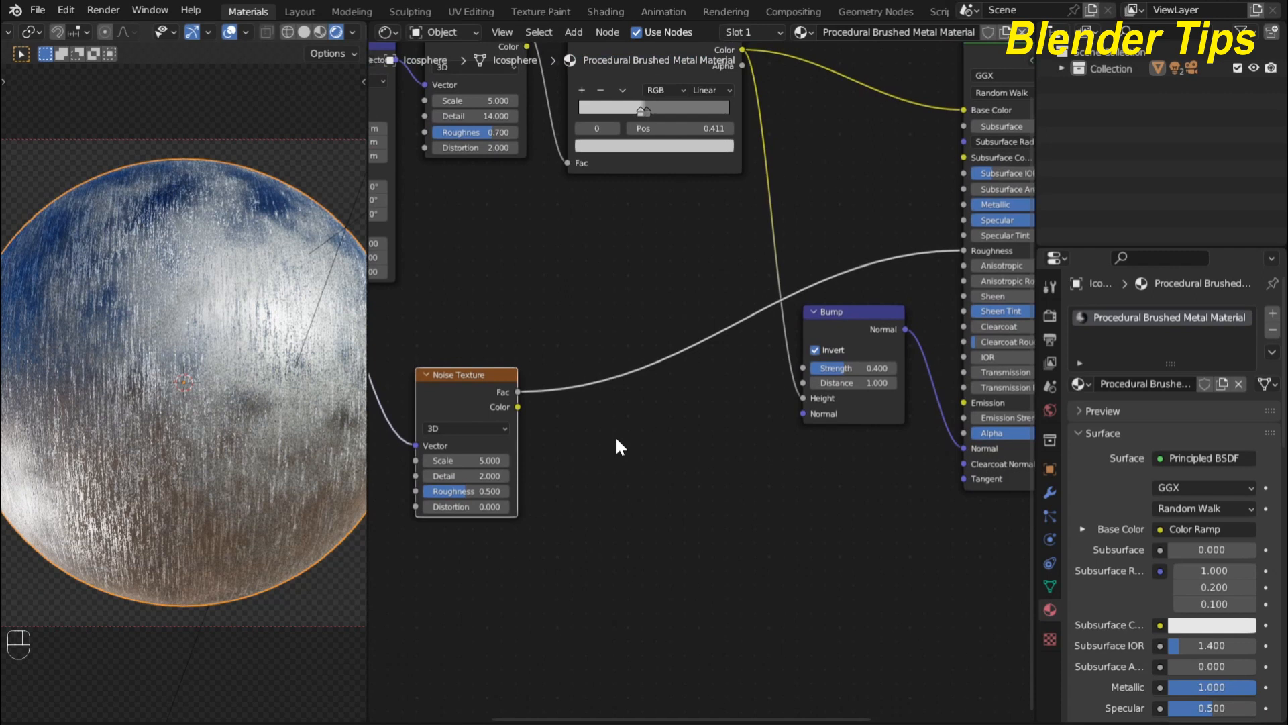
pyautogui.hotkey('shift', 'a')
pyautogui.click(616, 441)
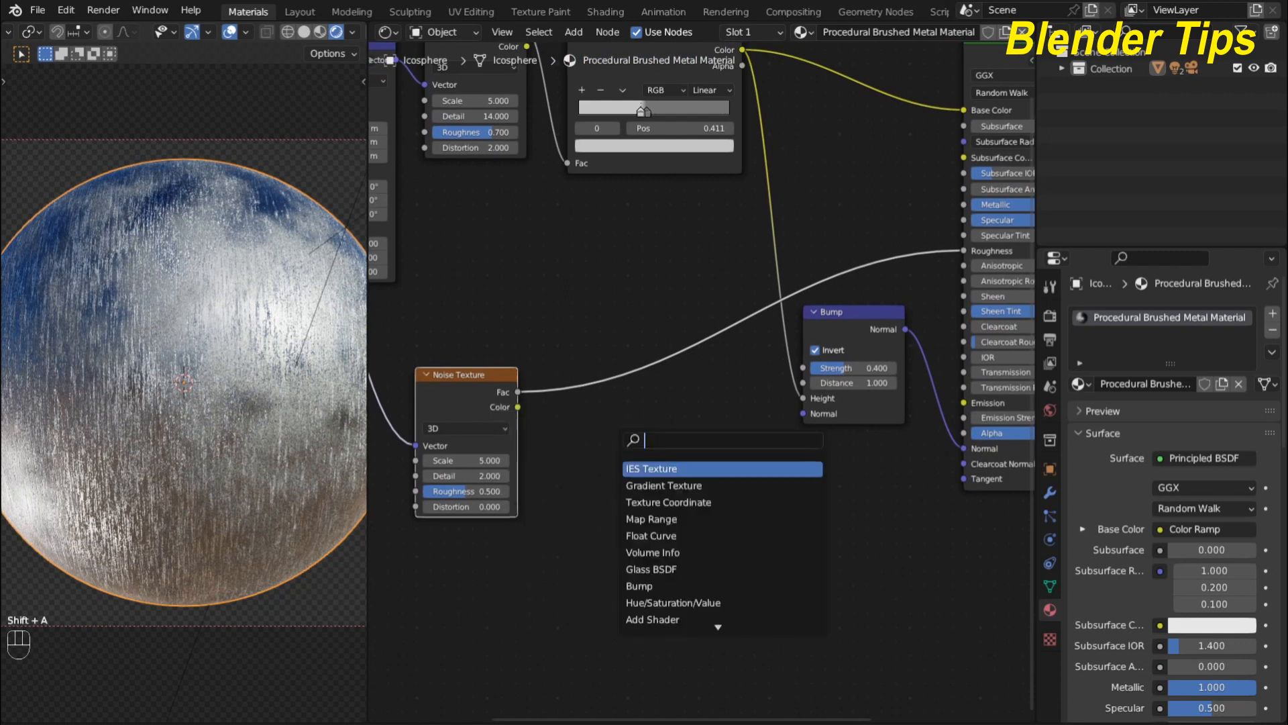
pyautogui.write('col')
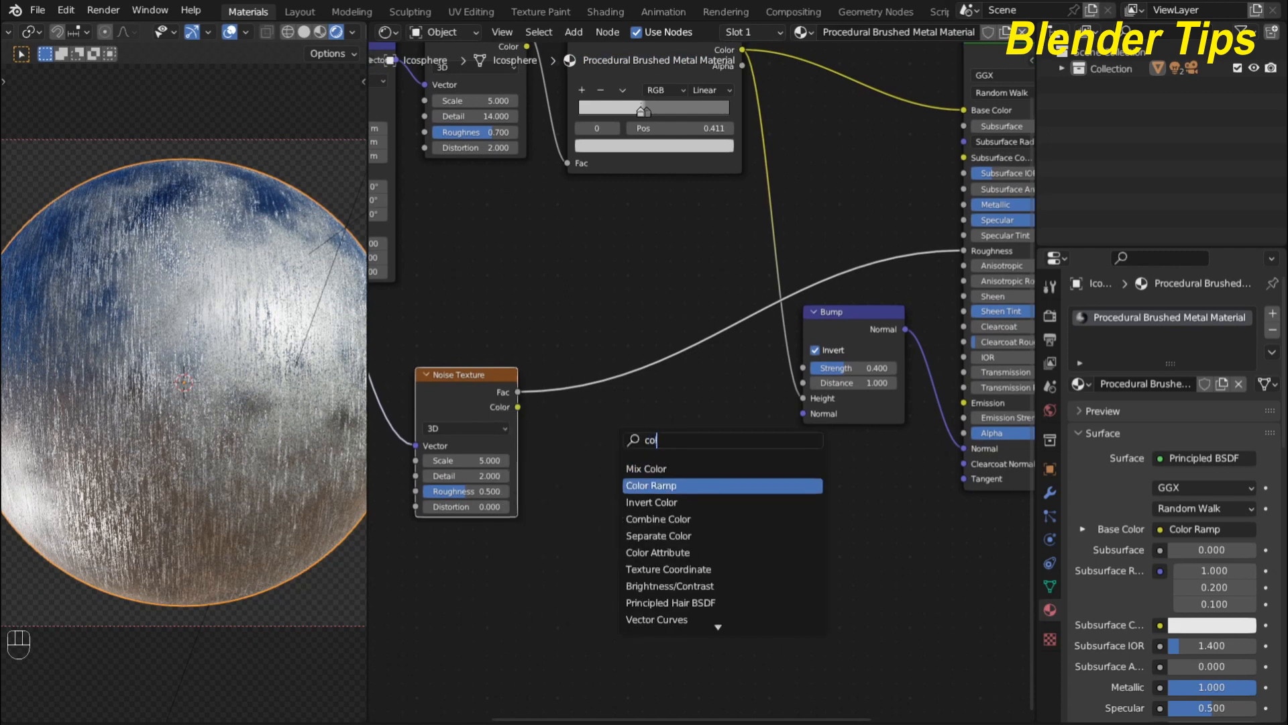
pyautogui.click(646, 483)
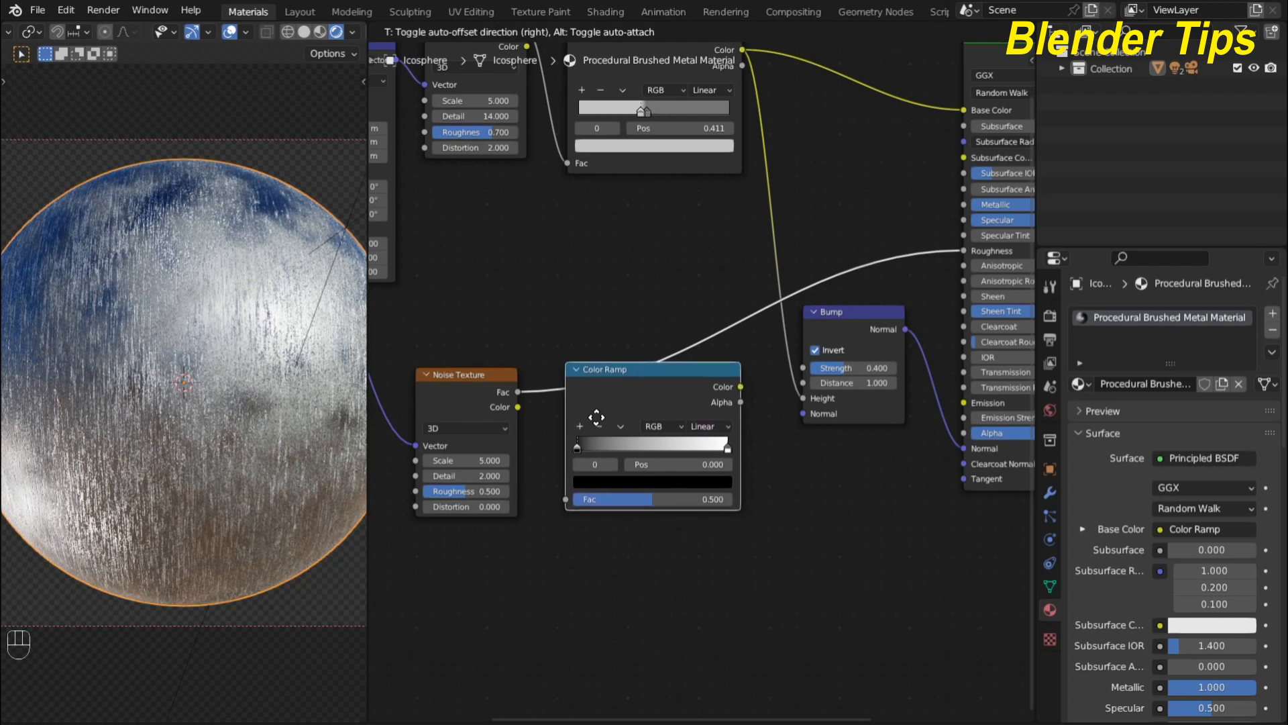
pyautogui.click(594, 413)
# Step: Move the new Color Ramp's black stop to position 0.154 and lighten it to a dark grey
pyautogui.scroll(1, 595, 413)
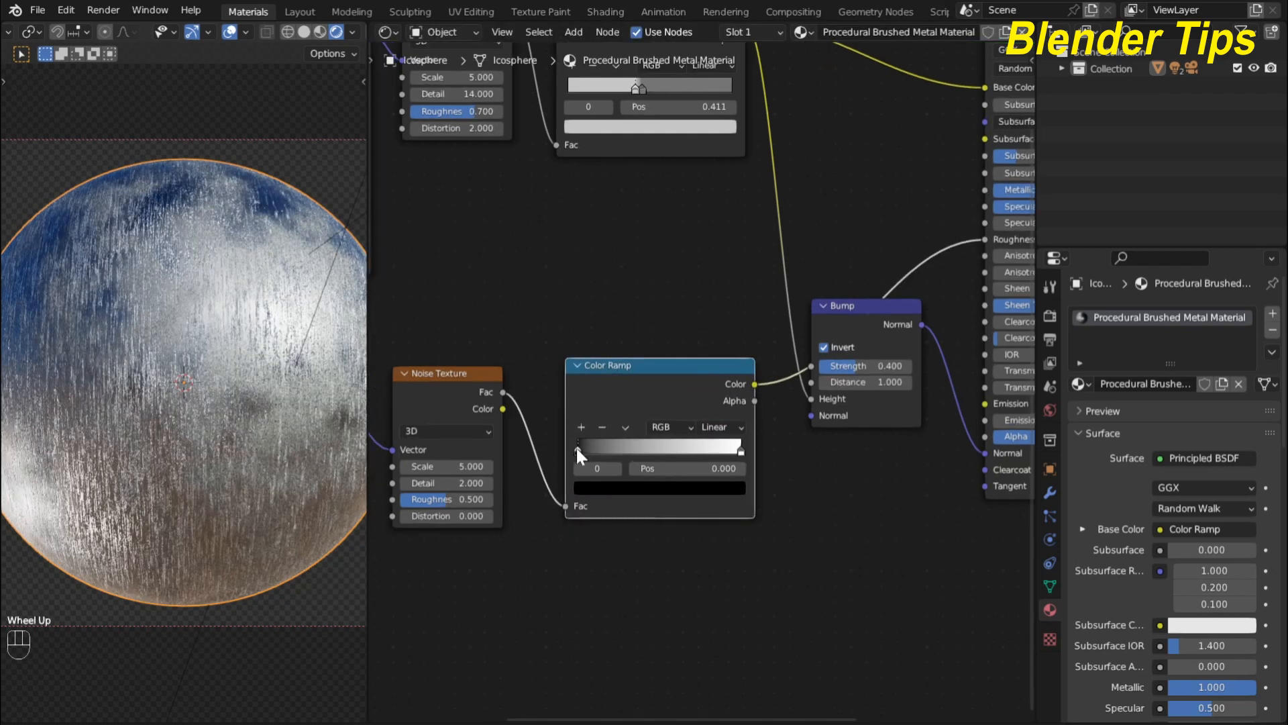
pyautogui.moveTo(575, 446); pyautogui.dragTo(603, 448)
pyautogui.click(614, 489)
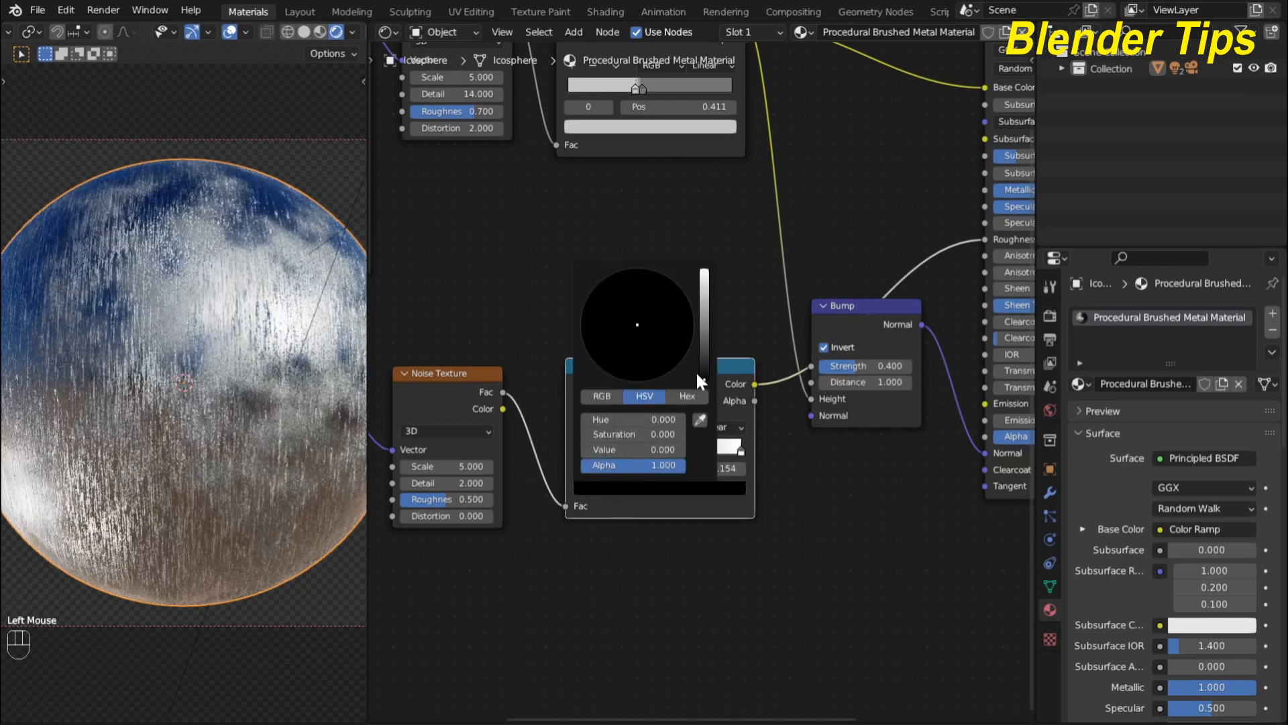
pyautogui.moveTo(704, 380); pyautogui.dragTo(703, 345)
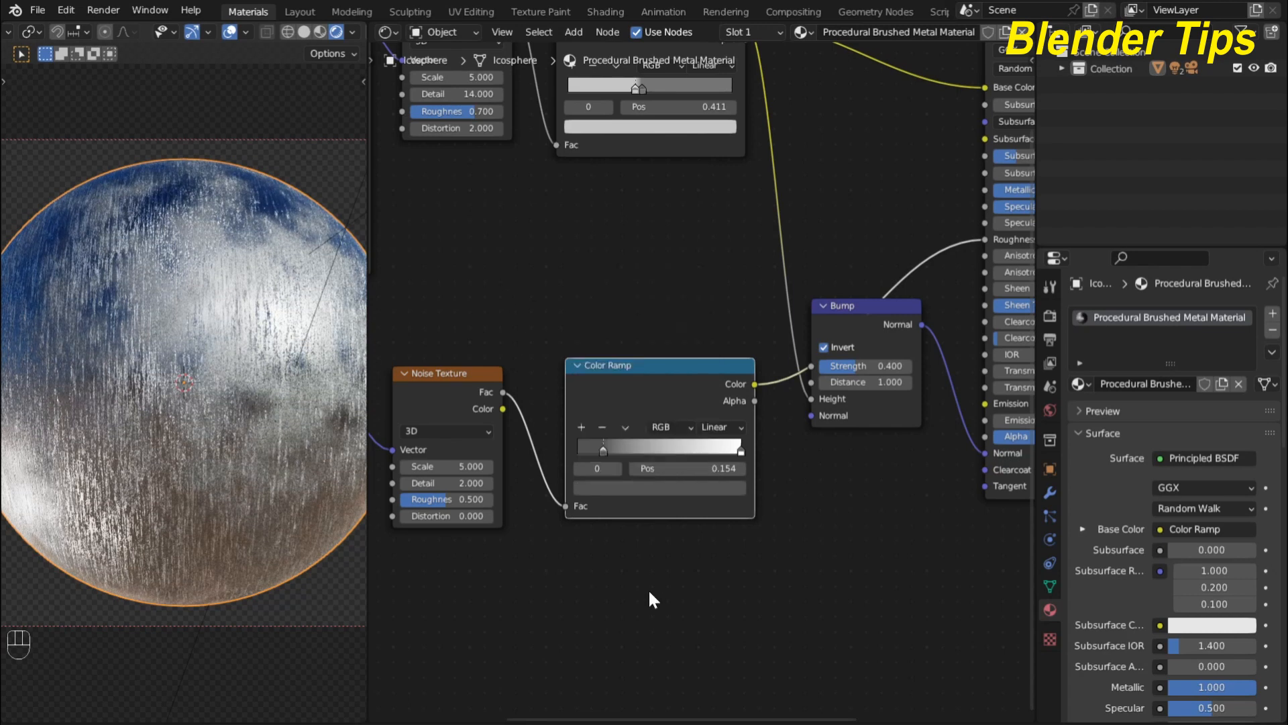
# Step: Darken the new Color Ramp's white stop to a light grey with a Value of about 0.758
pyautogui.click(741, 450)
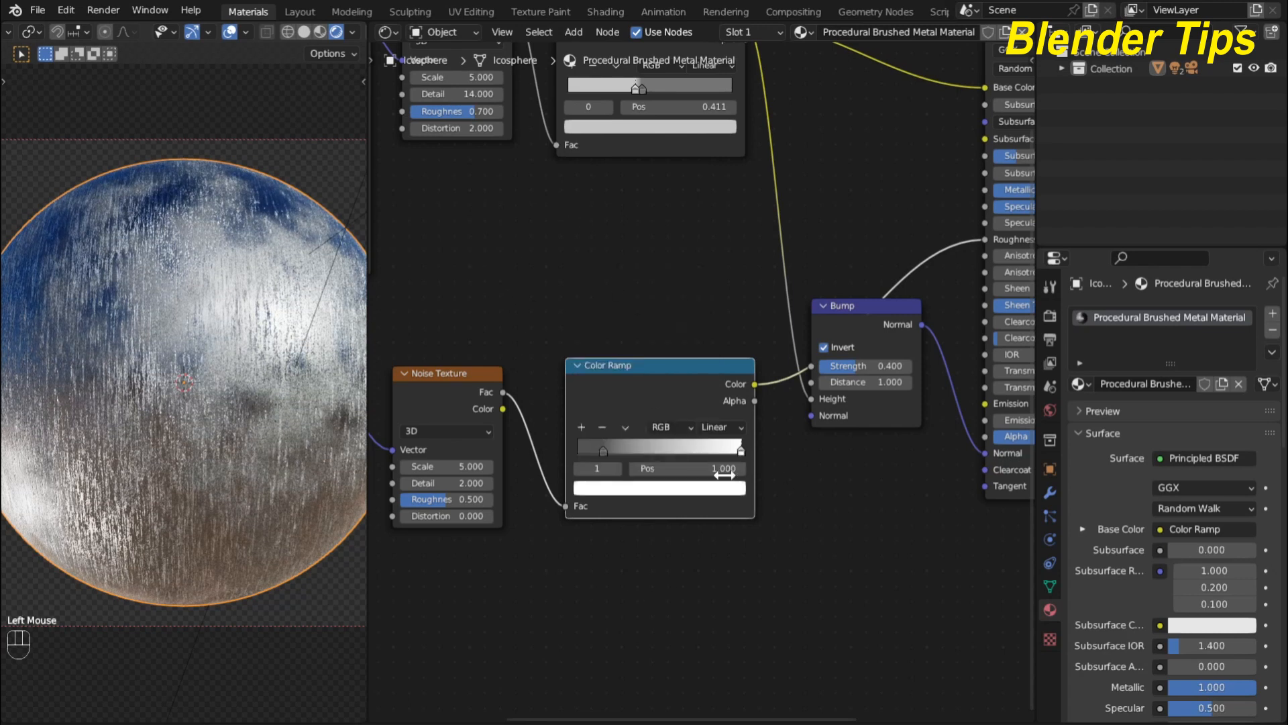
pyautogui.click(724, 489)
pyautogui.moveTo(707, 282)
pyautogui.mouseDown()
pyautogui.moveTo(704, 305)
pyautogui.moveTo(704, 280)
pyautogui.mouseUp()
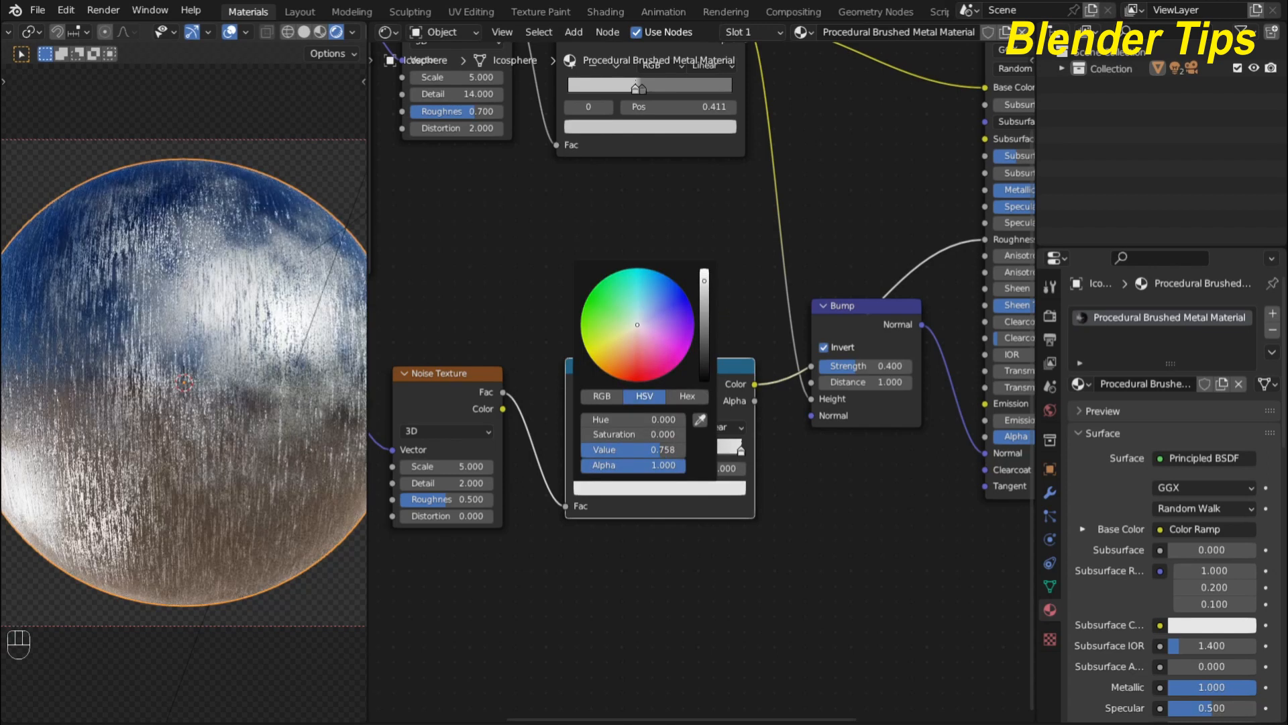
# Step: Lower the Bump node so it sits clear of the Roughness link
pyautogui.scroll(-5, 685, 533)
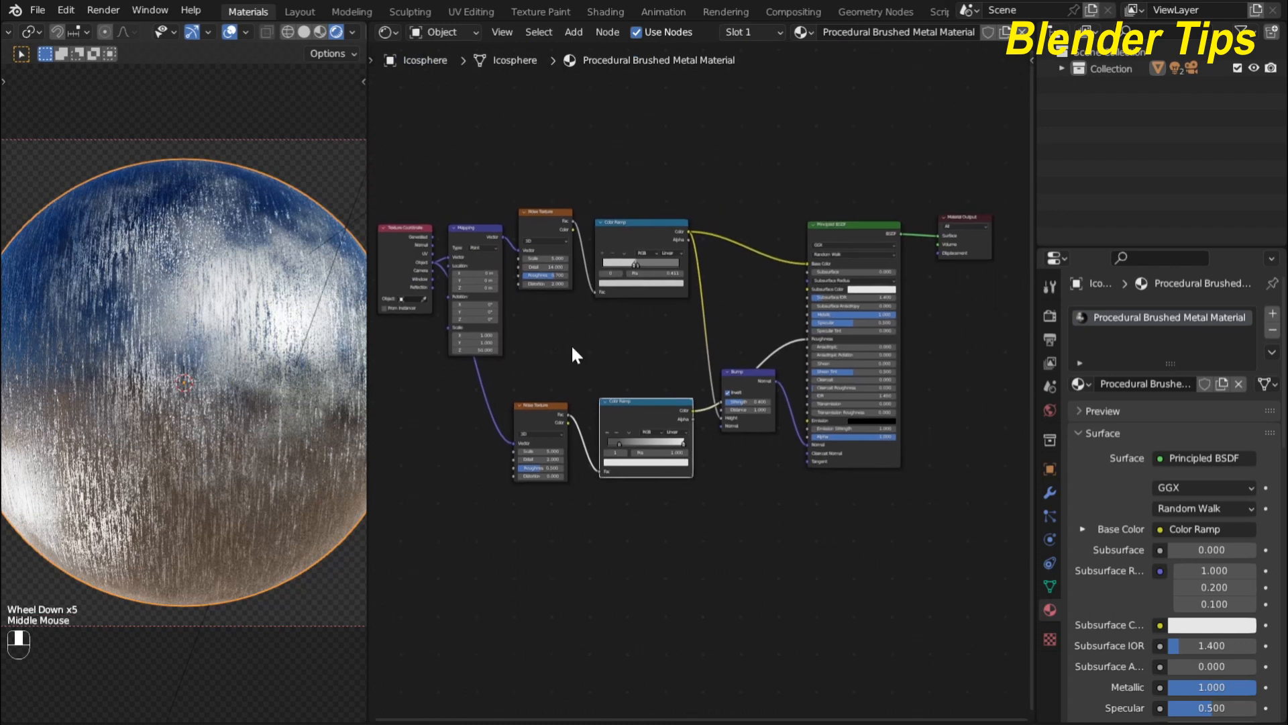
pyautogui.moveTo(726, 388); pyautogui.dragTo(738, 424)
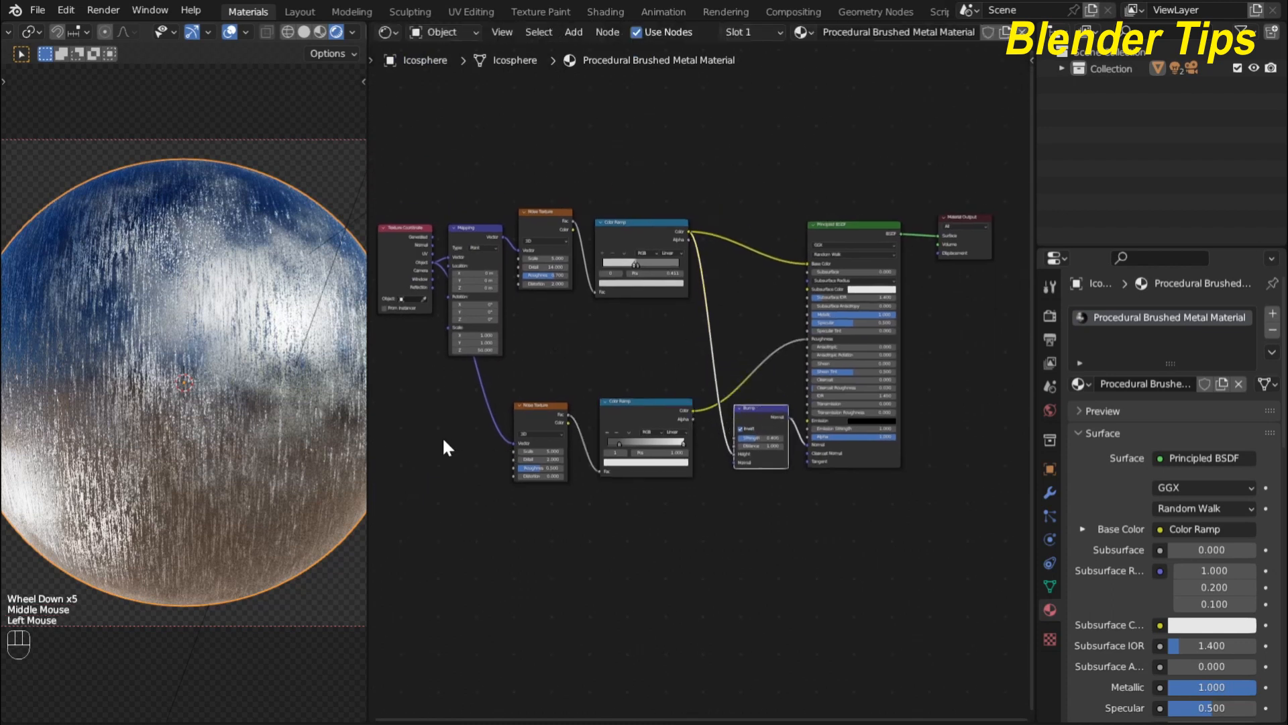
pyautogui.moveTo(444, 441); pyautogui.dragTo(495, 400, button='middle')
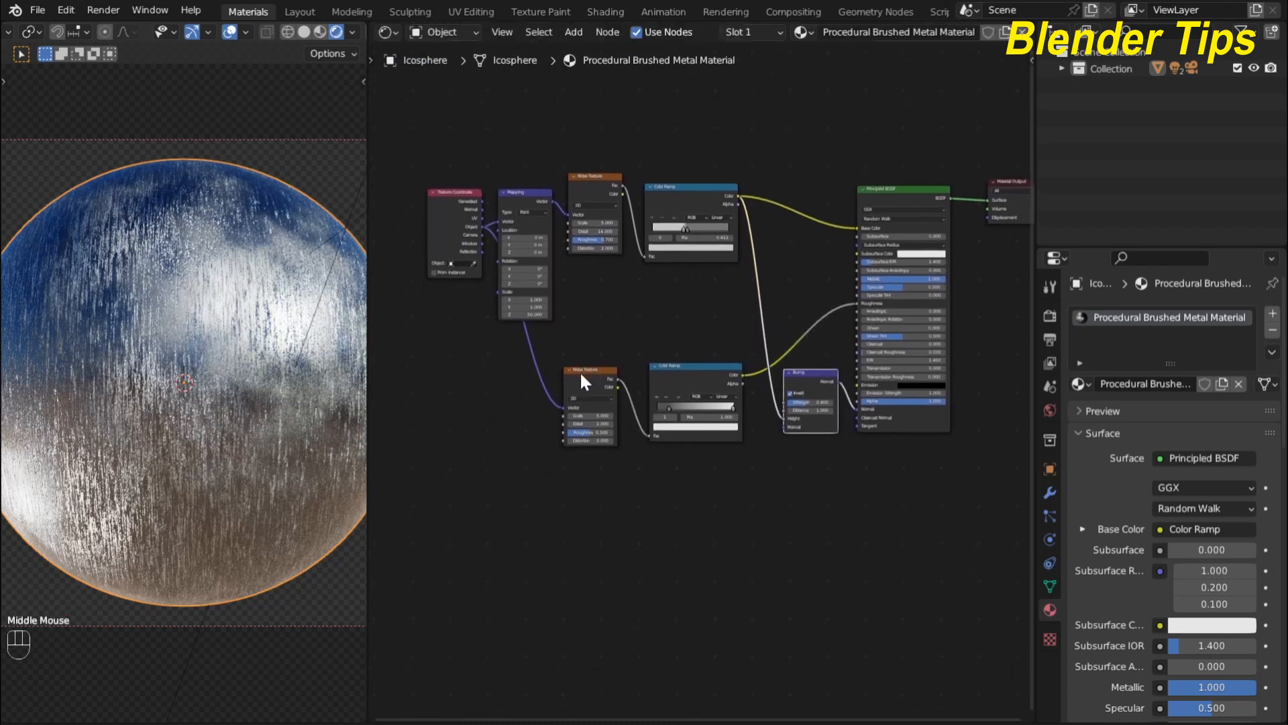
# Step: Shift the second Noise Texture away from its Color Ramp and bend its Vector link around the Mapping node with a reroute point
pyautogui.moveTo(581, 381); pyautogui.dragTo(567, 399)
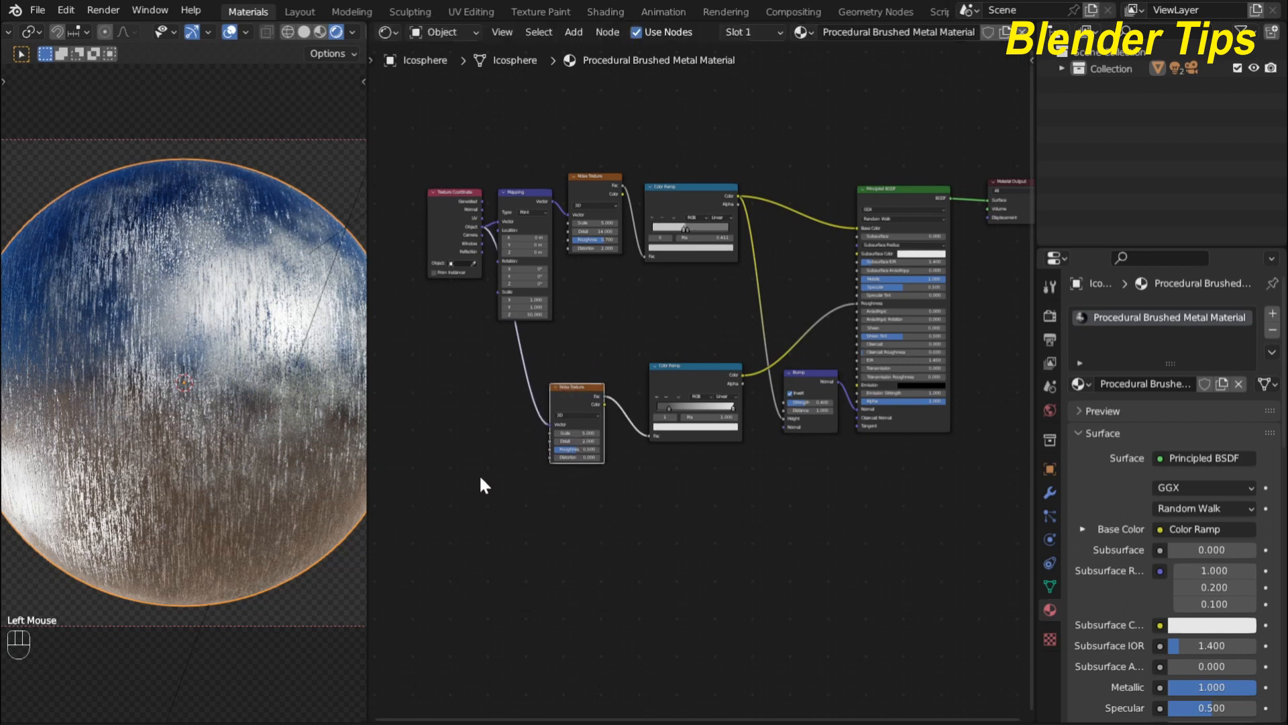
pyautogui.scroll(3, 480, 478)
pyautogui.moveTo(480, 478); pyautogui.dragTo(601, 291, button='middle')
pyautogui.scroll(-1, 667, 291)
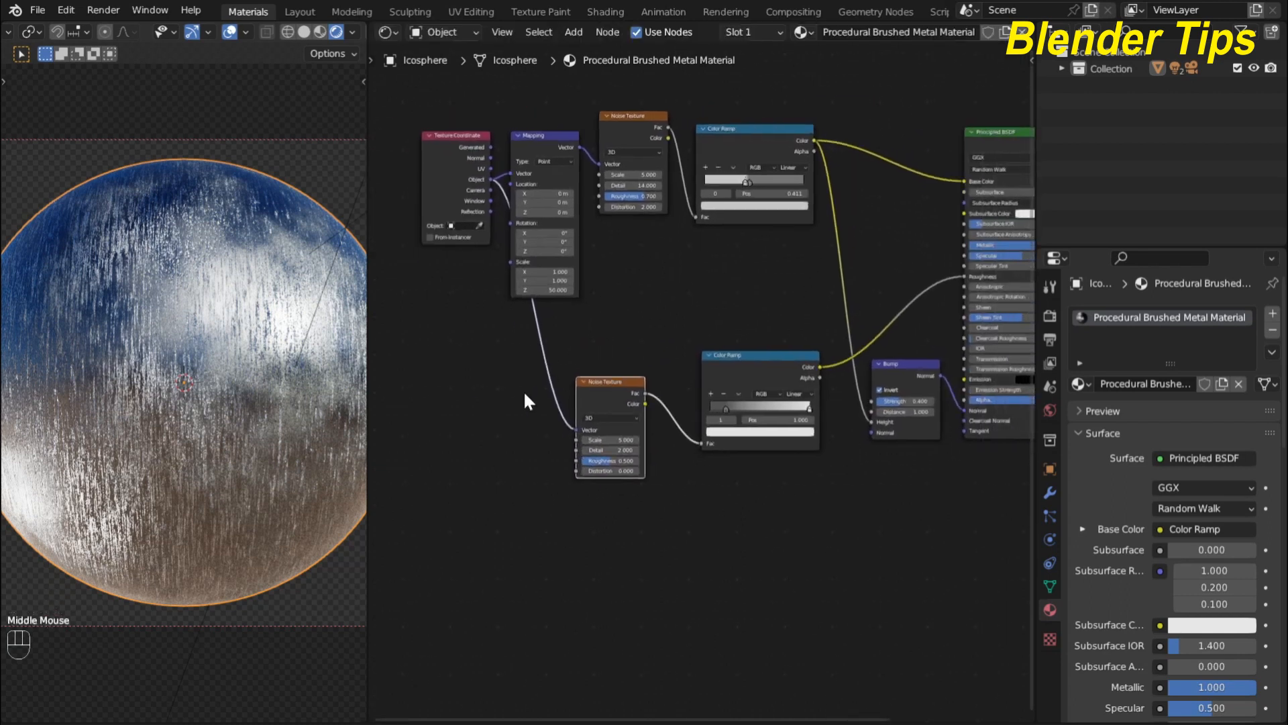
pyautogui.press('shift')
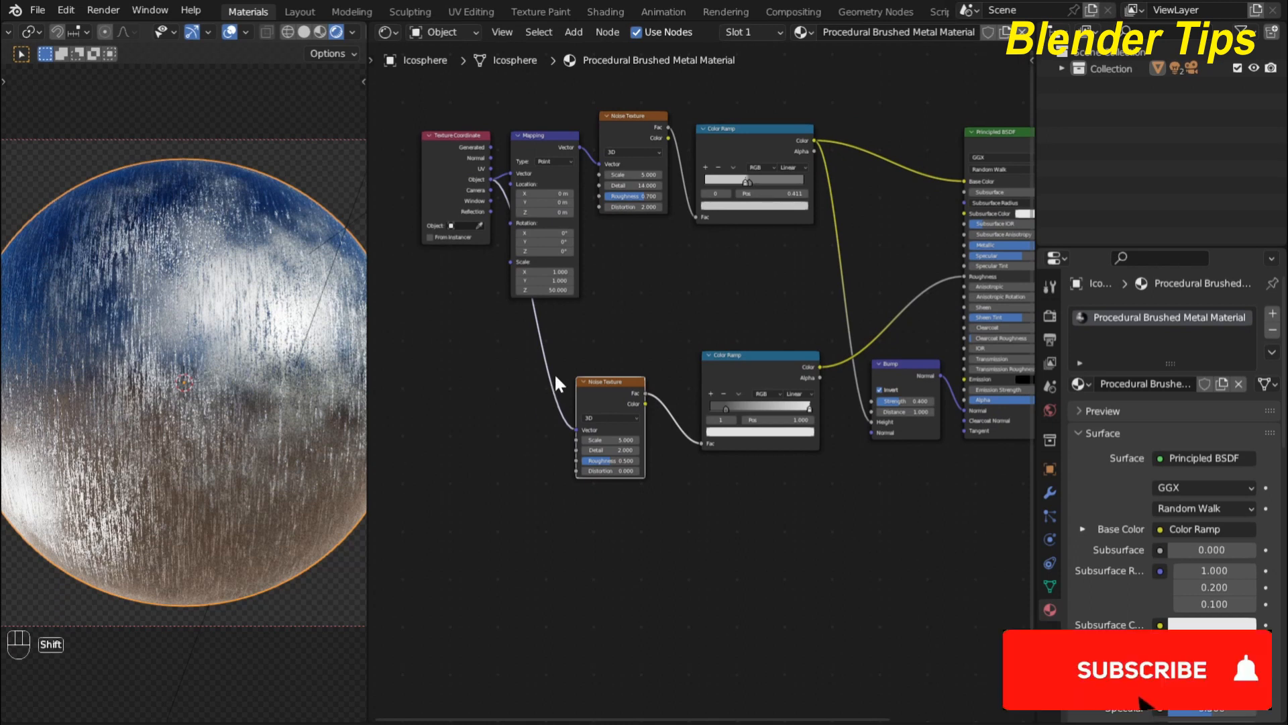
pyautogui.keyDown('shift'); pyautogui.moveTo(558, 364); pyautogui.dragTo(542, 391, button='right'); pyautogui.keyUp('shift')
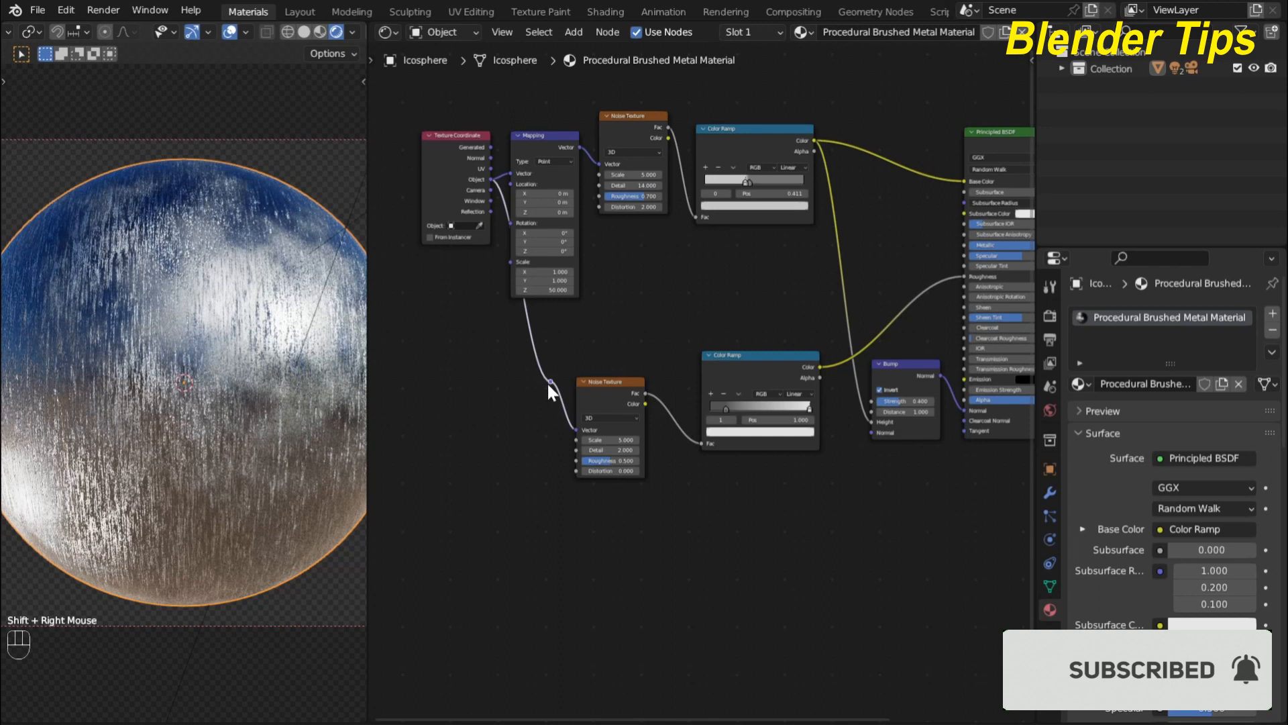
pyautogui.press('g')
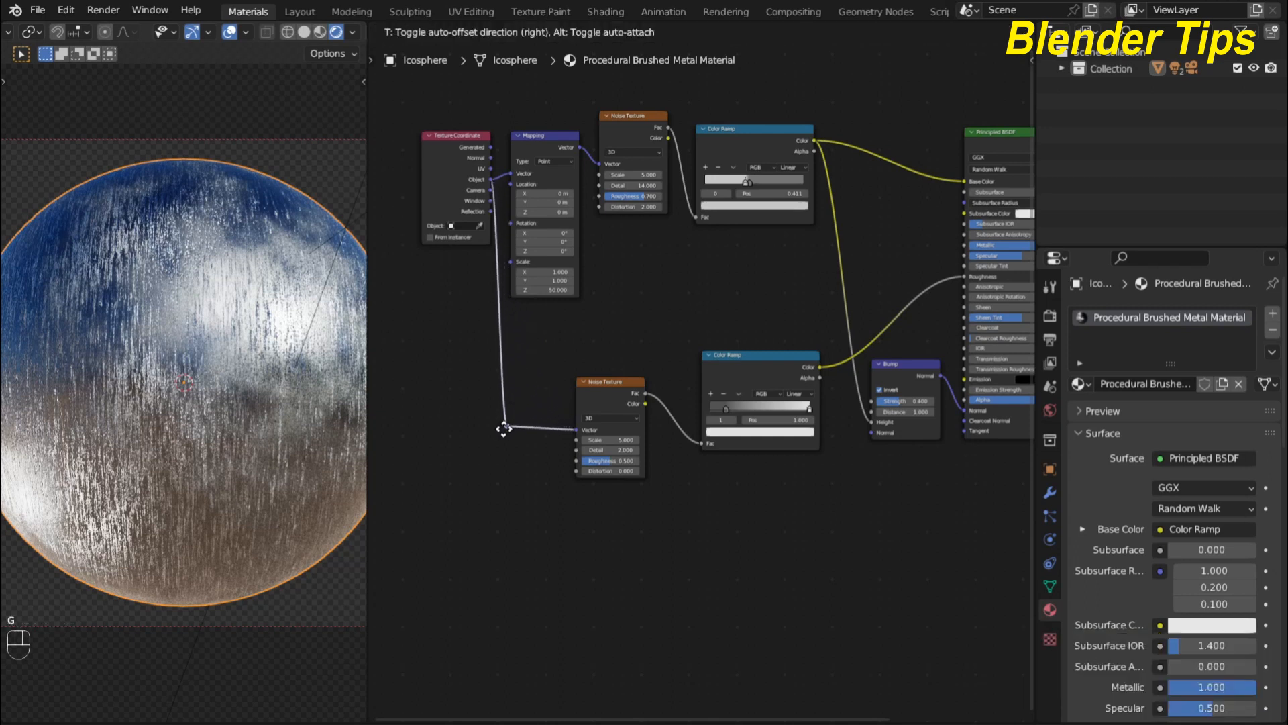
pyautogui.click(501, 429)
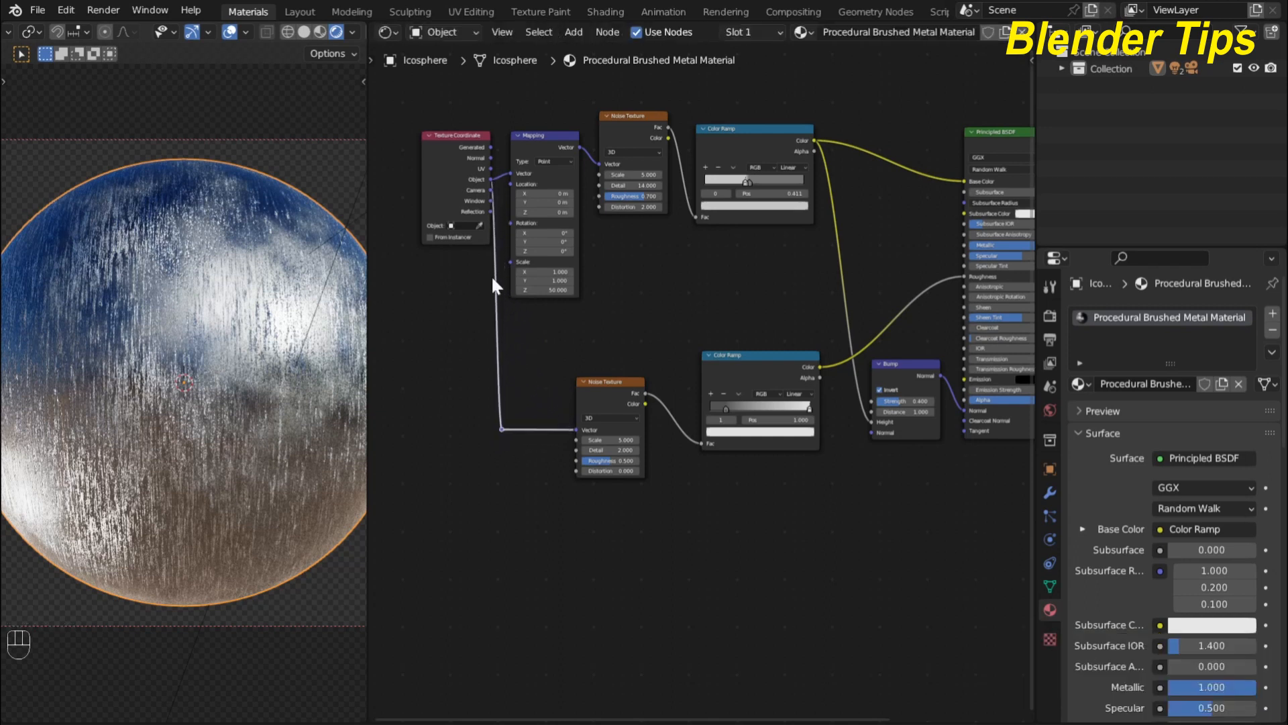
# Step: Move the Texture Coordinate node farther from the Mapping node to widen the gap for the rerouted link
pyautogui.click(432, 152)
pyautogui.moveTo(432, 151); pyautogui.dragTo(406, 156)
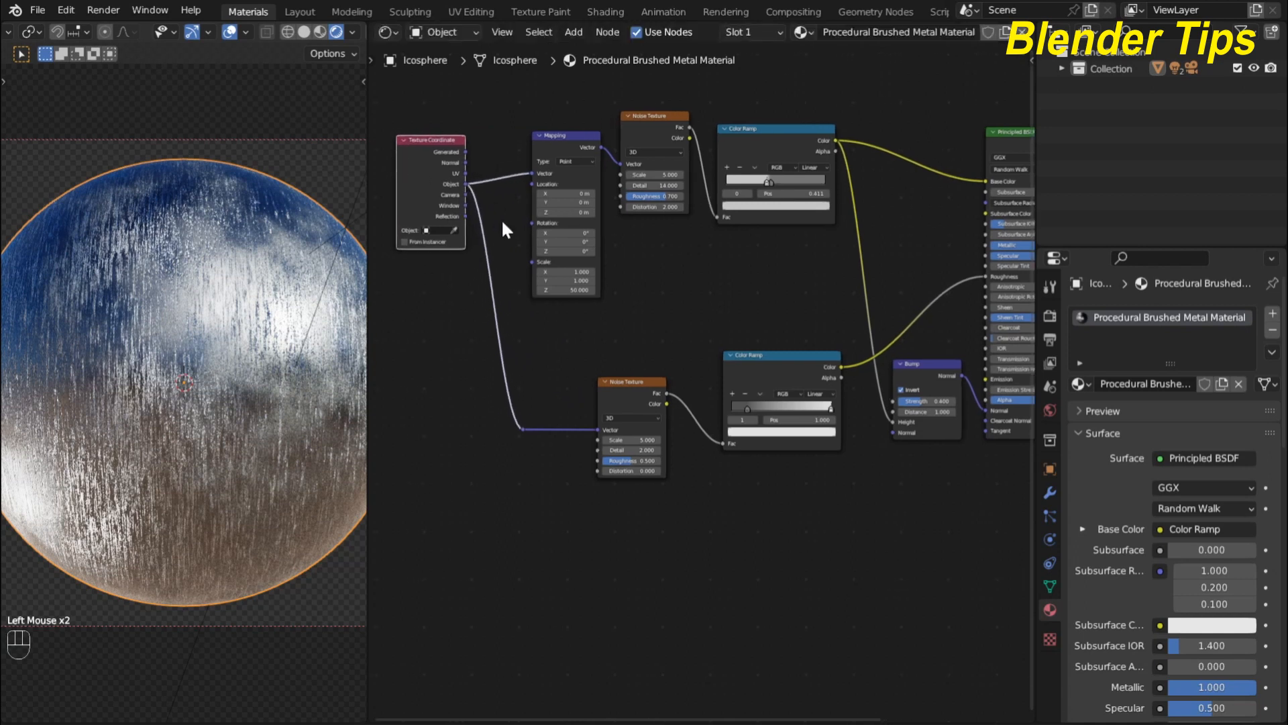
# Step: Render the current frame of the brushed metal icosphere and fit the whole result in the render view
pyautogui.scroll(-2, 684, 308)
pyautogui.scroll(-1, 684, 308)
pyautogui.moveTo(685, 309); pyautogui.dragTo(561, 348, button='middle')
pyautogui.scroll(-2, 595, 382)
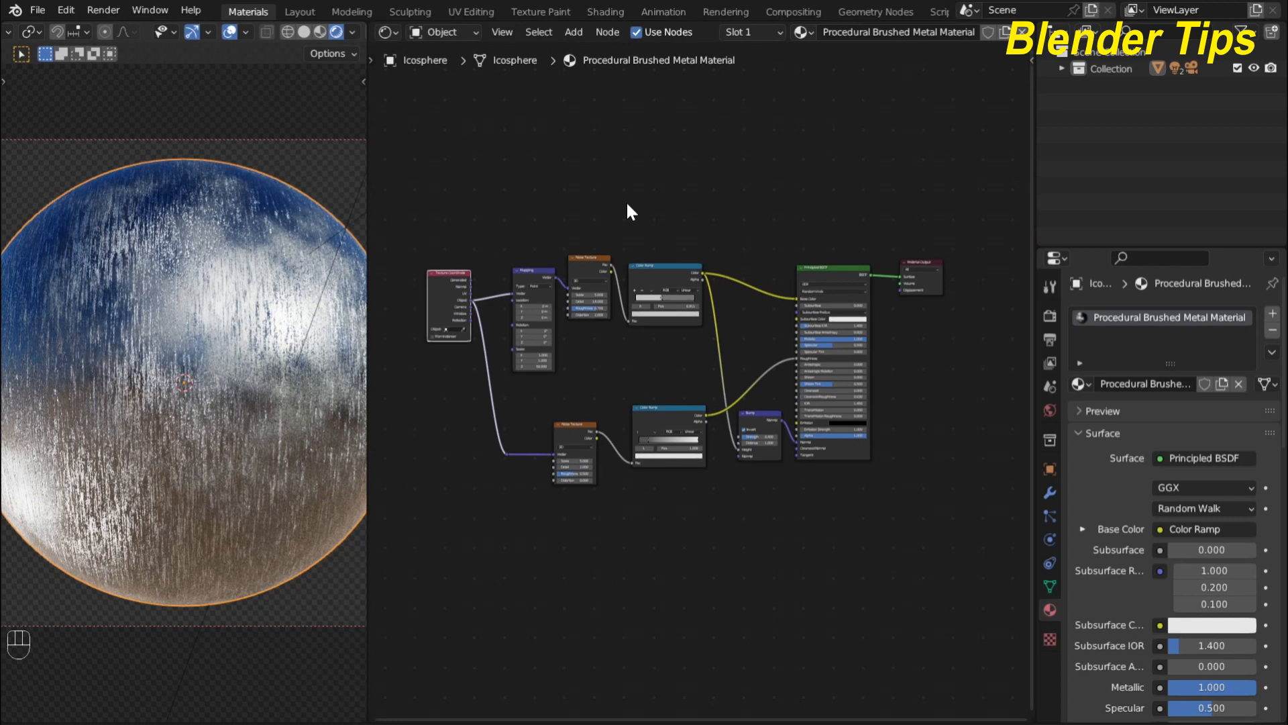
pyautogui.press('F12')
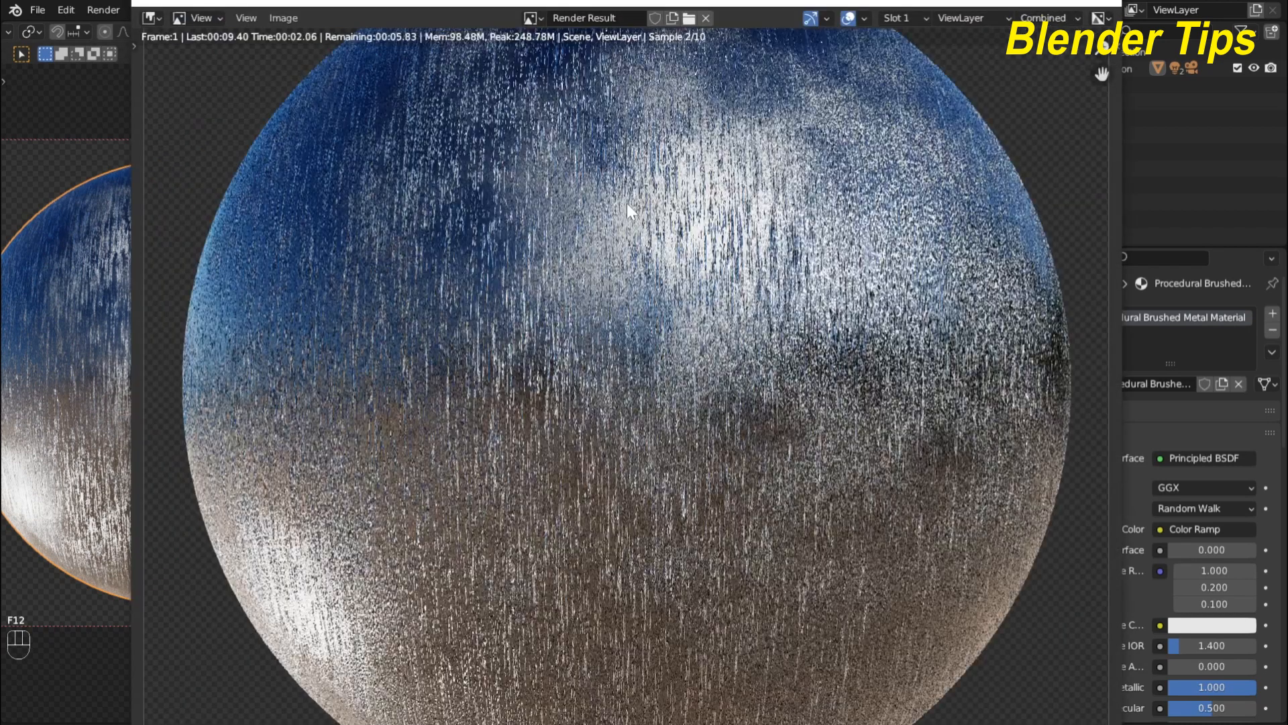
pyautogui.scroll(-4, 582, 253)
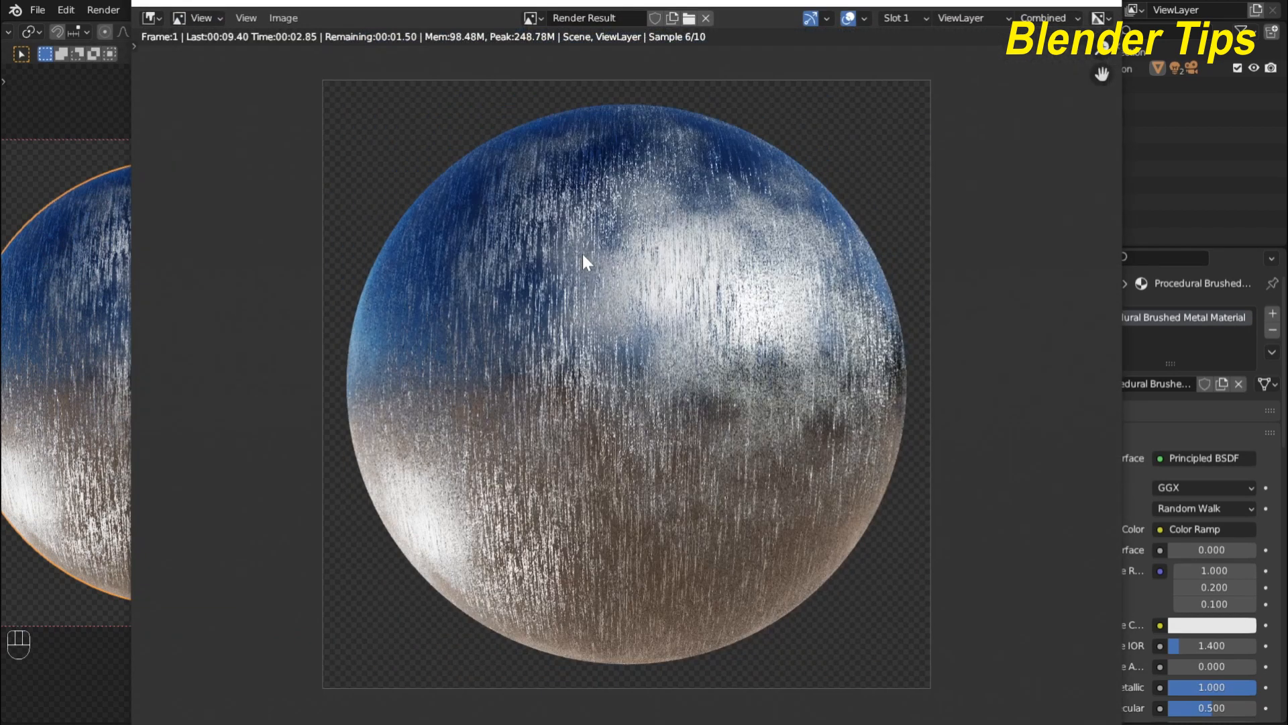